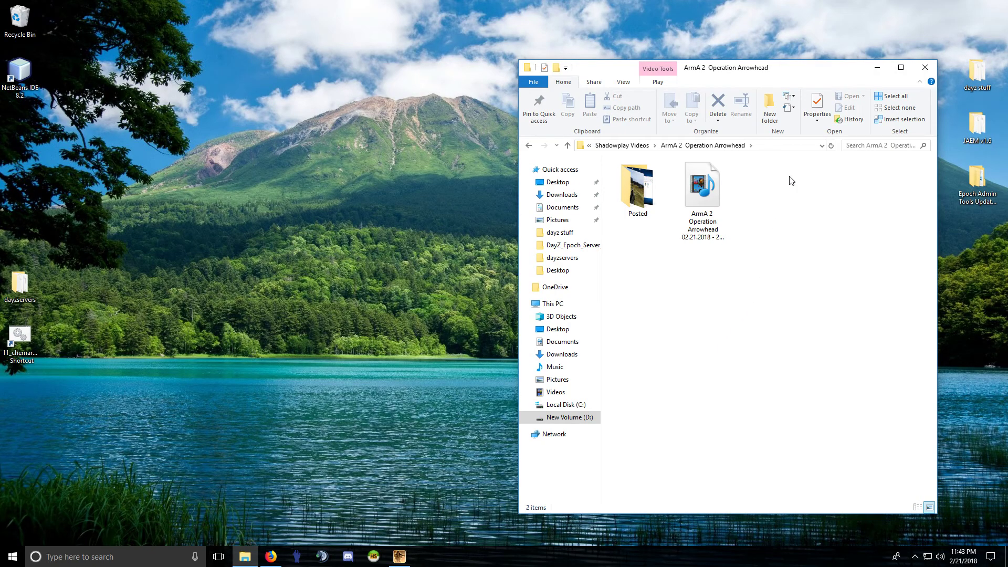
Close the Shadowplay videos folder, look over the infiSTAR.de site in Firefox, then minimize Firefox
click(920, 71)
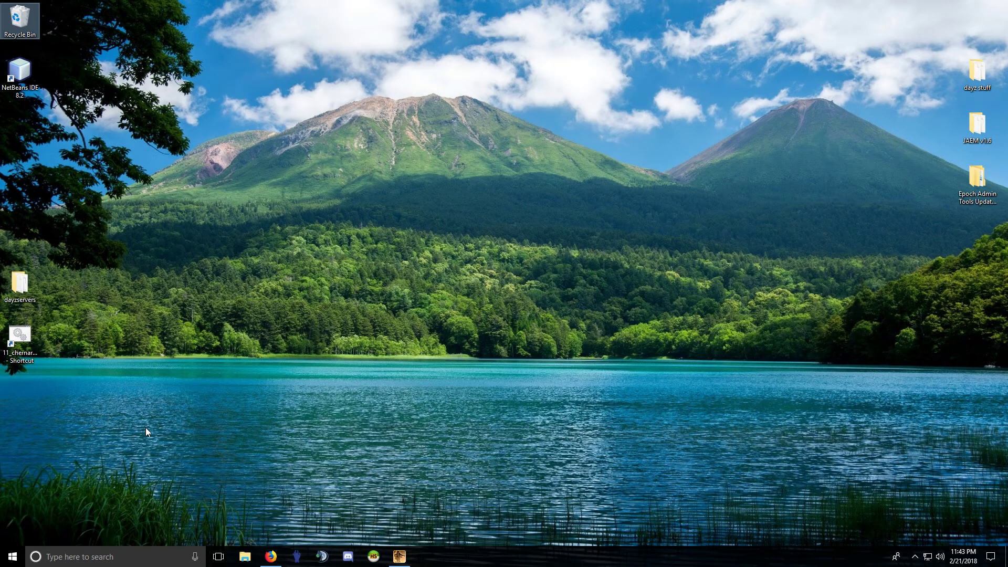
click(266, 556)
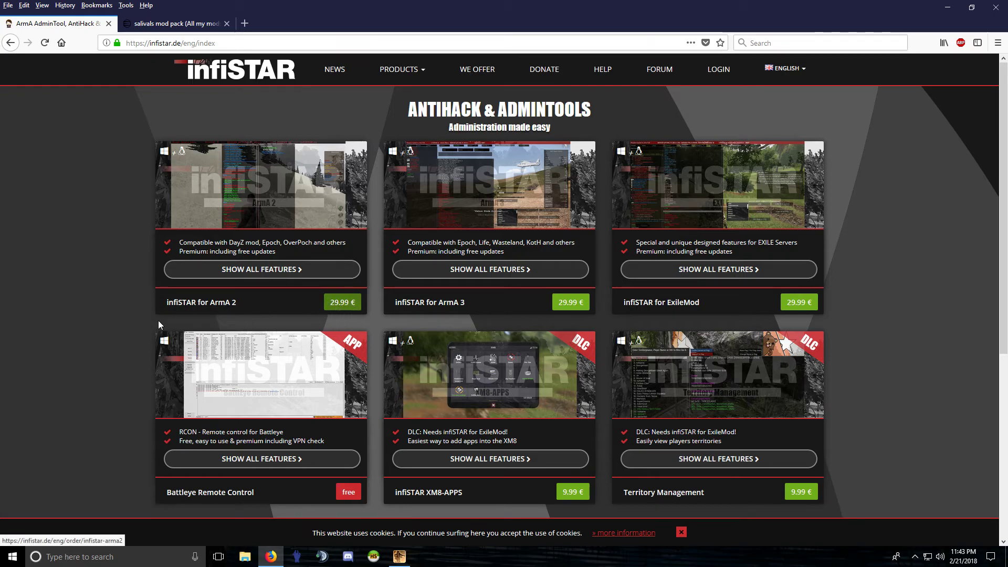
click(947, 7)
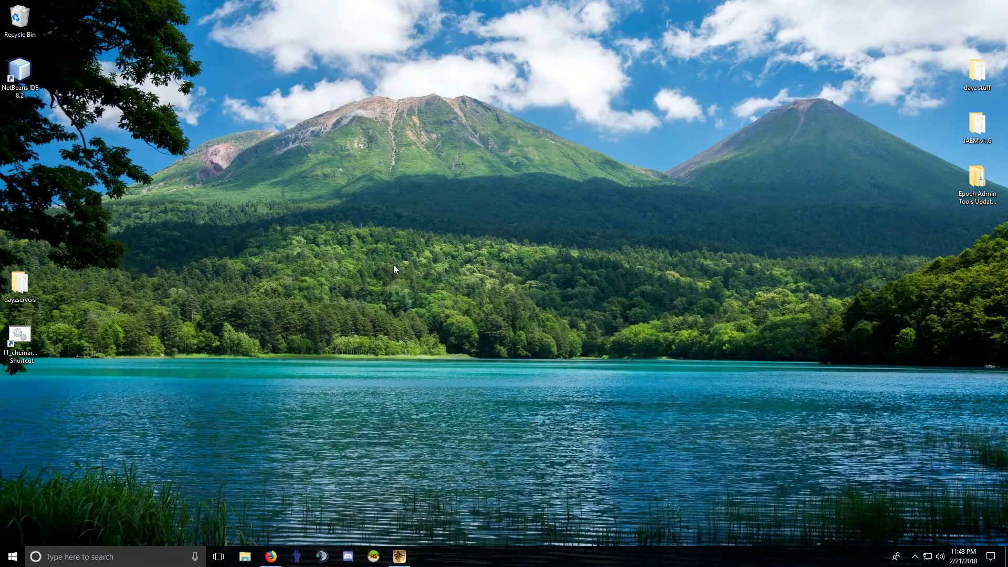
Open a new File Explorer window on the Downloads folder
right_click(12, 556)
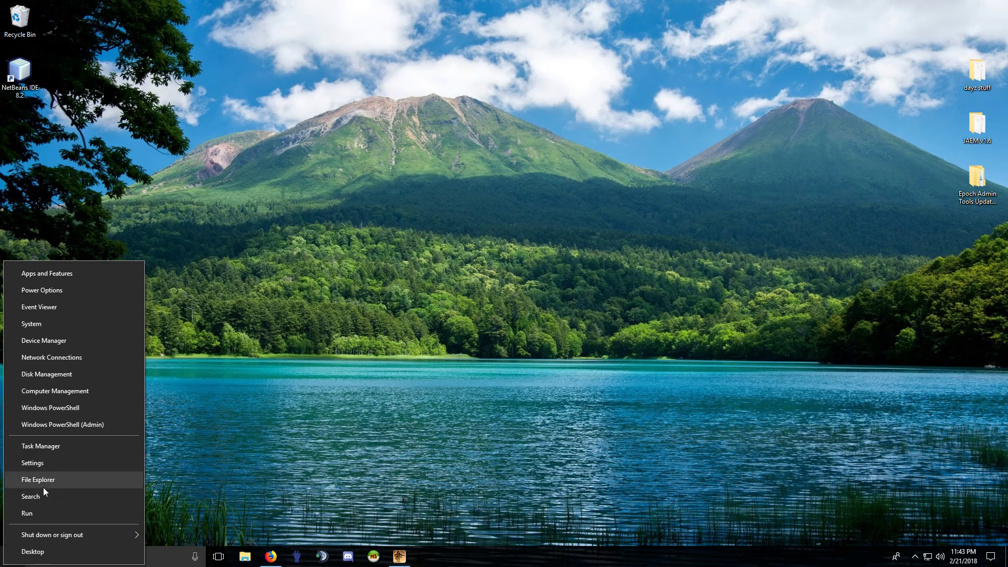
click(43, 487)
click(561, 194)
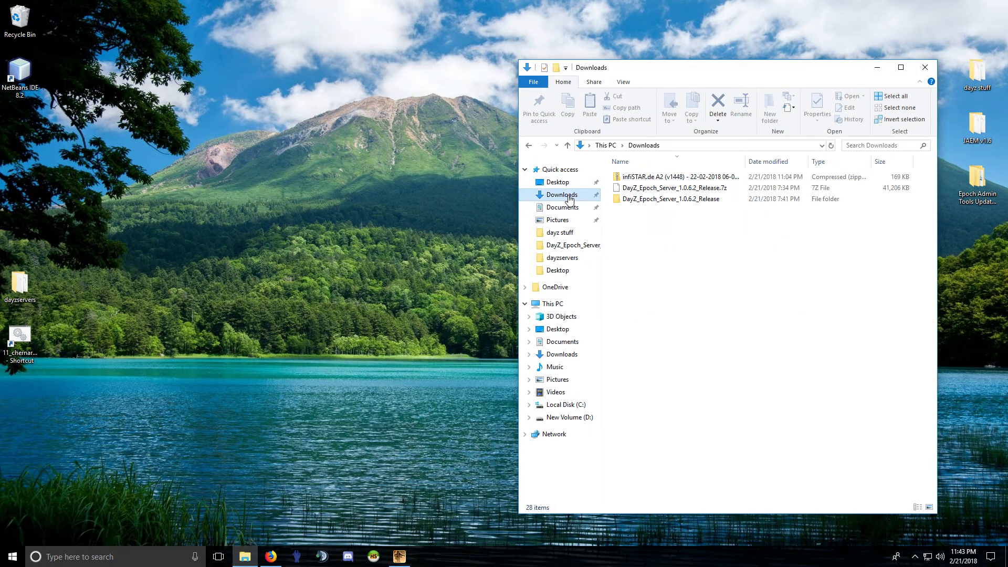
Extract the infiSTAR.de A2 zip to its default folder and close the old Downloads window
click(659, 177)
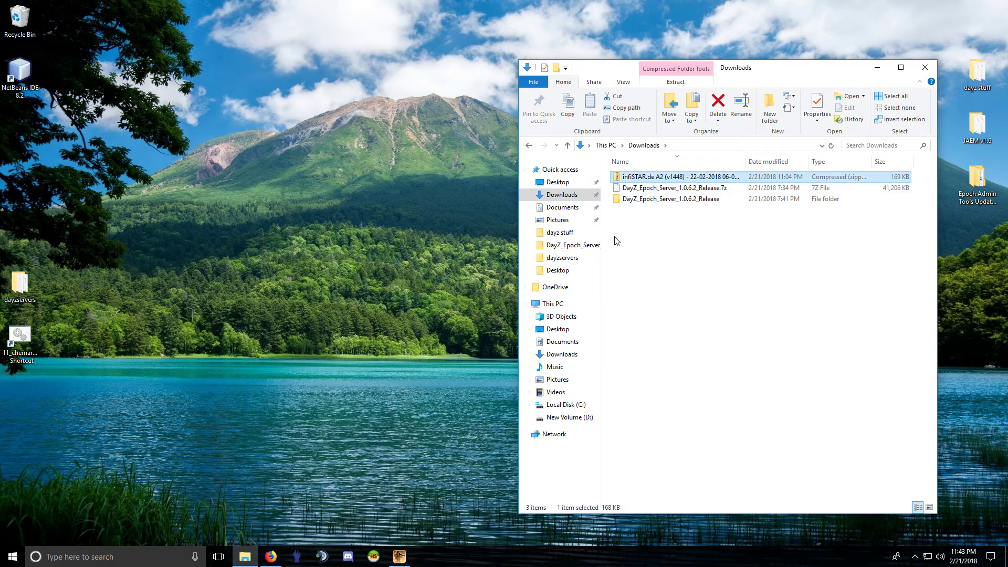
right_click(653, 178)
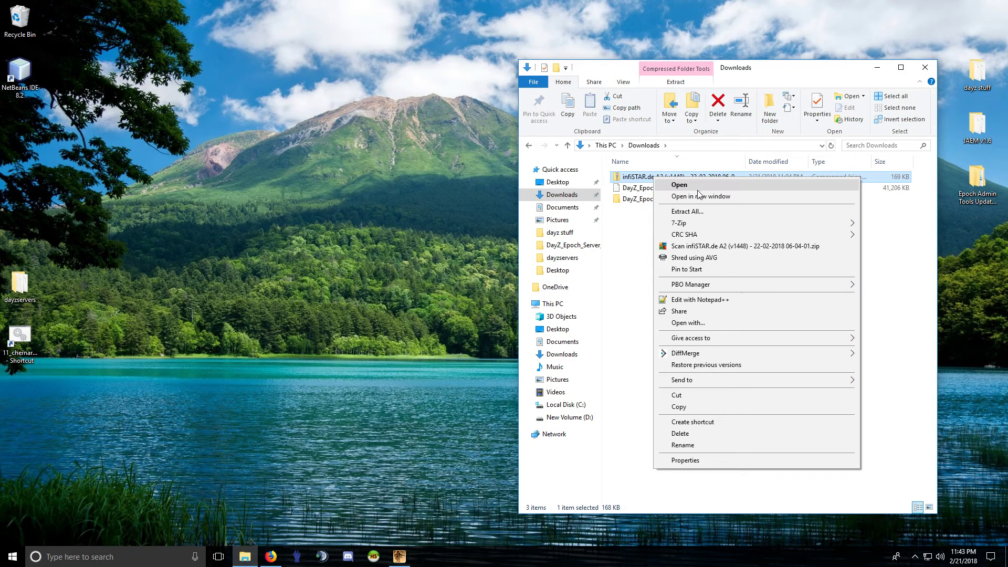
click(692, 211)
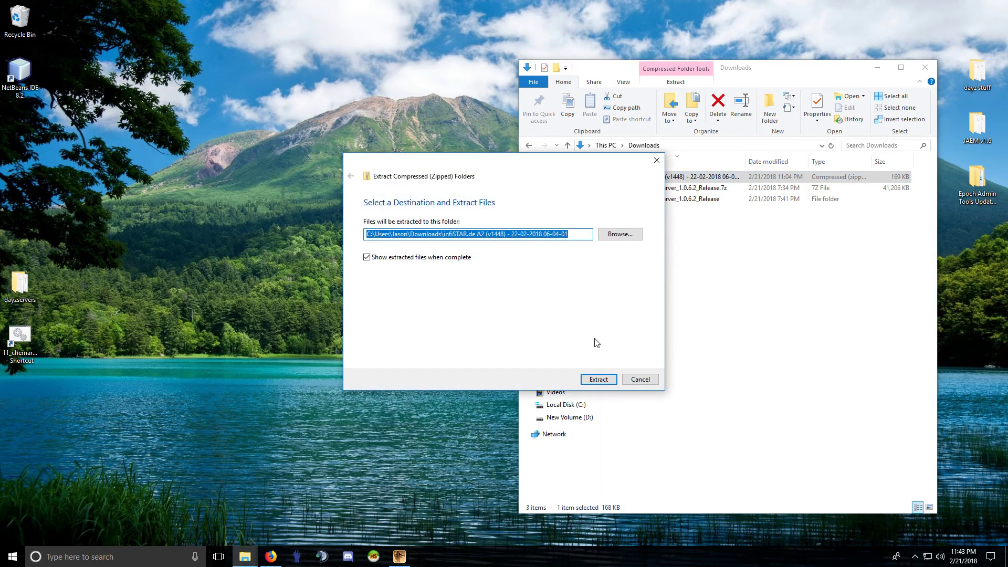
click(598, 379)
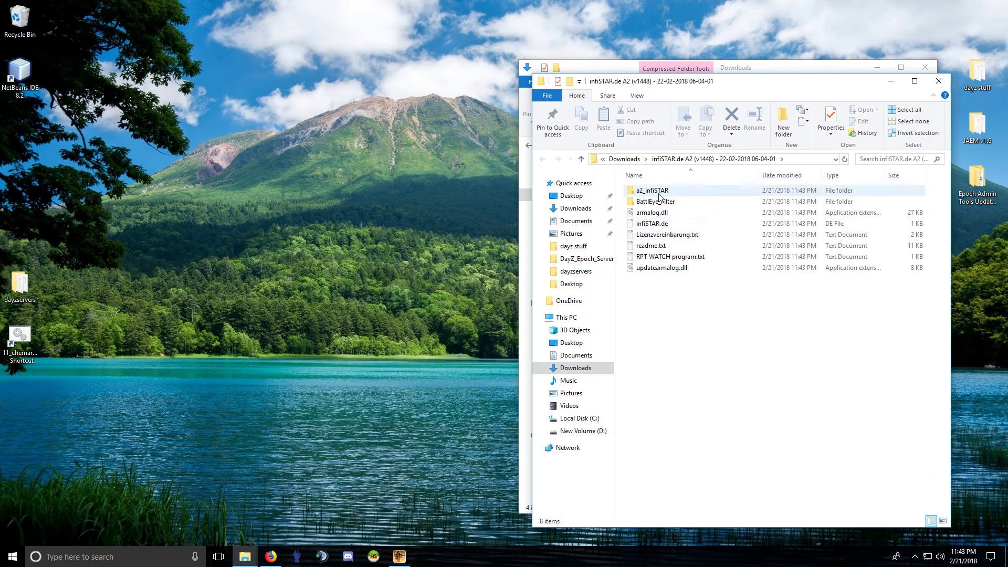
click(925, 67)
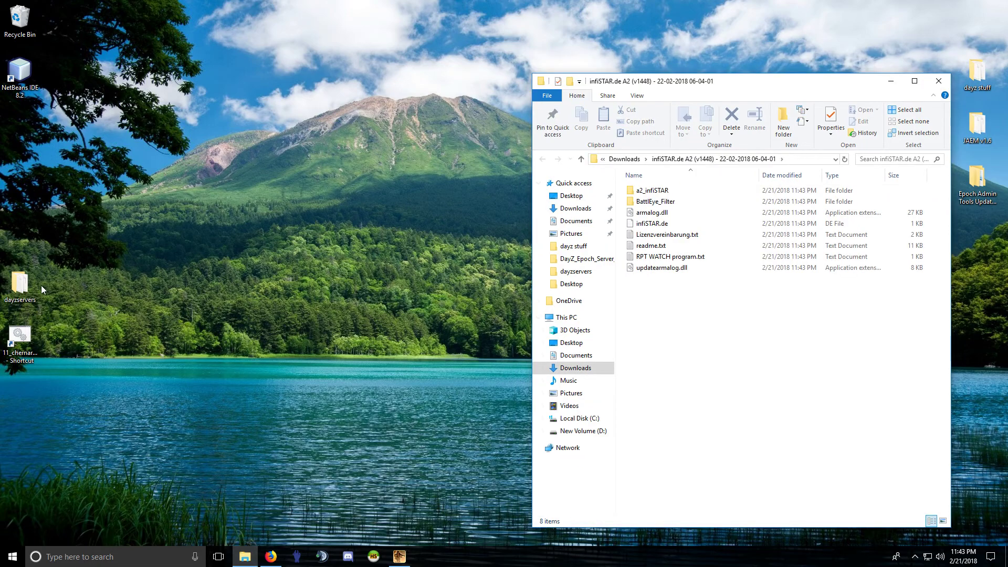
Open dayzservers beside the infiSTAR window and go into its MPMissions folder
double_click(40, 287)
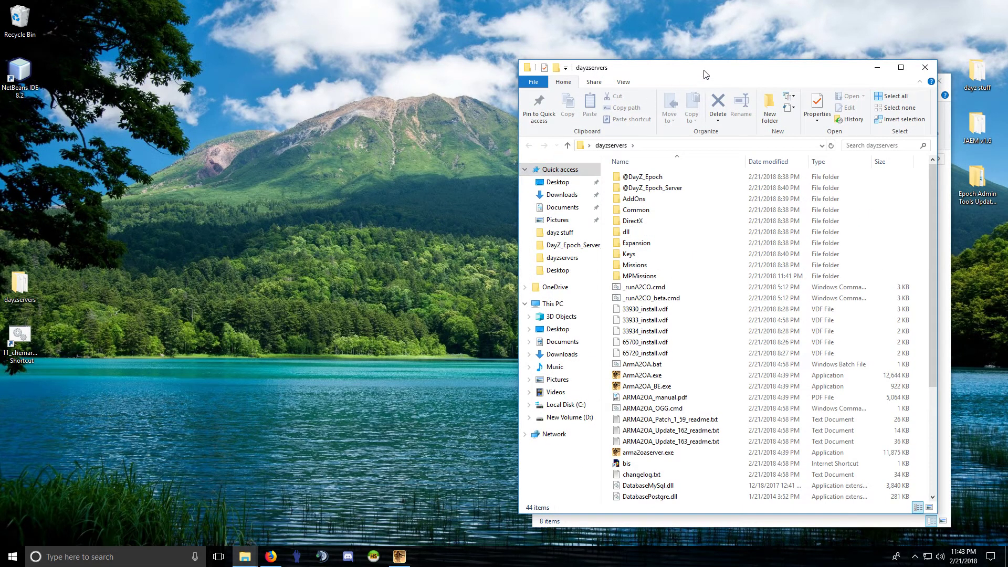
drag(704, 73, 284, 81)
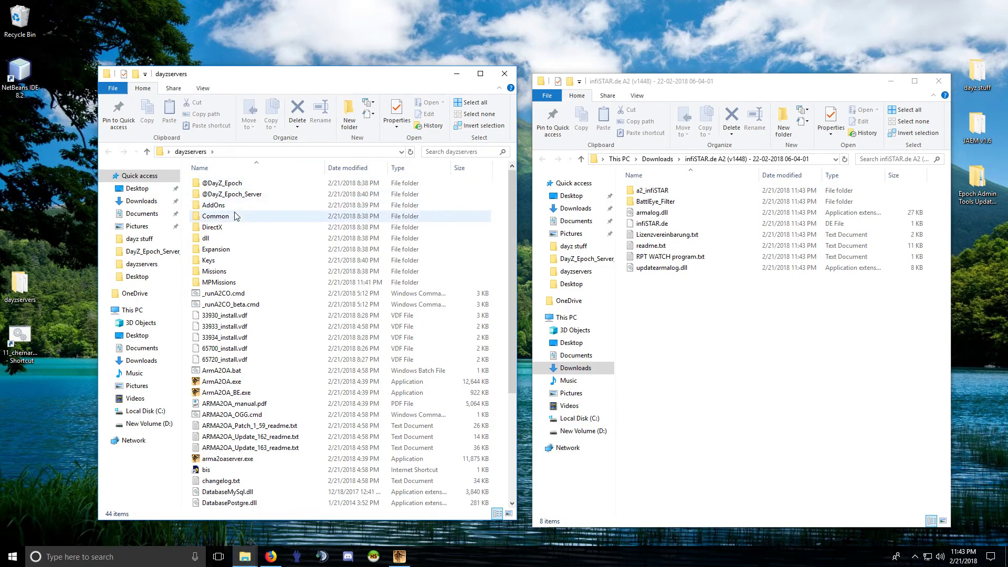
click(229, 286)
double_click(228, 286)
Extract DayZ_Epoch_11.Chernarus.pbo with PBO Manager, then open the folder and bring up init.sqf's actions
right_click(235, 186)
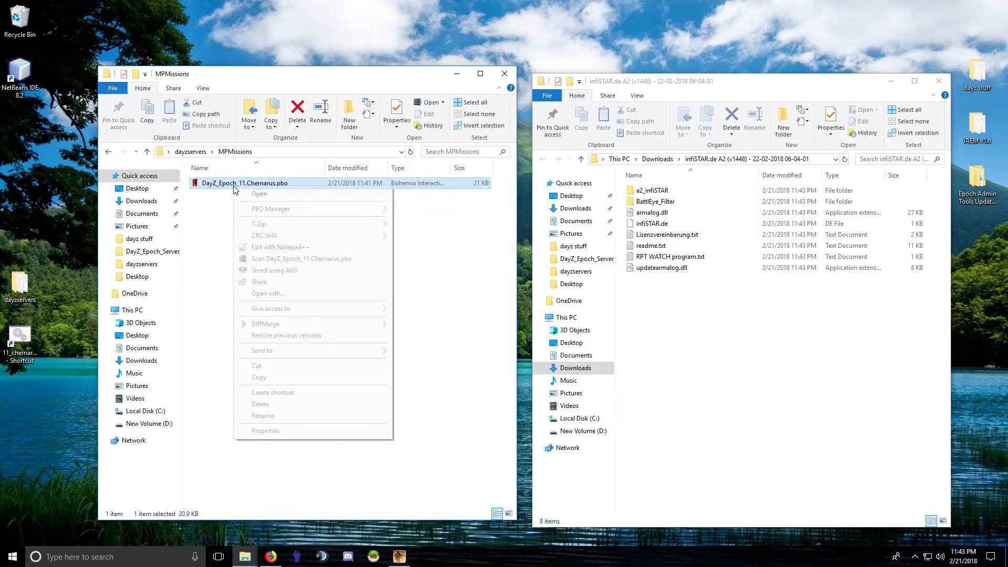
mouse_move(281, 210)
click(438, 233)
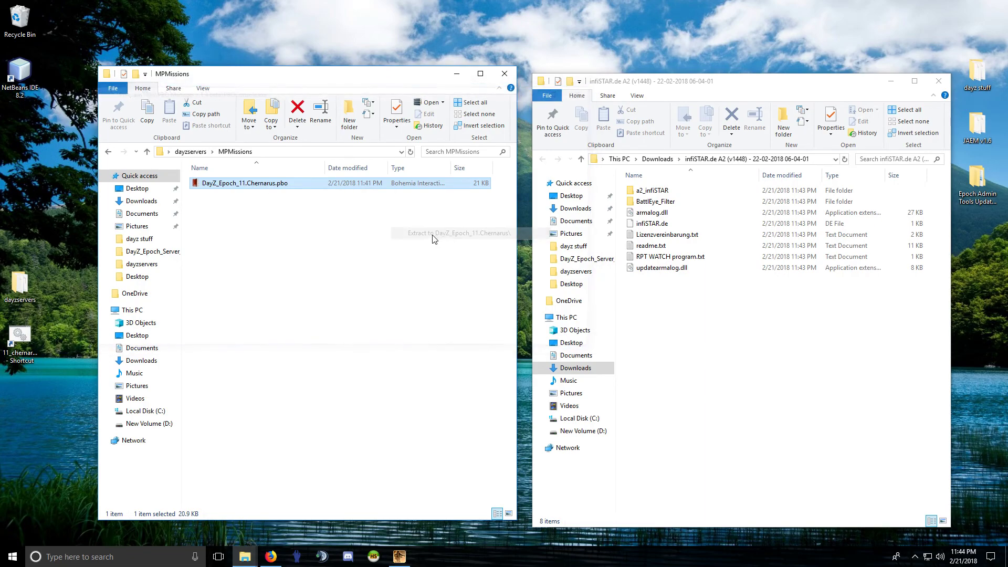
double_click(242, 185)
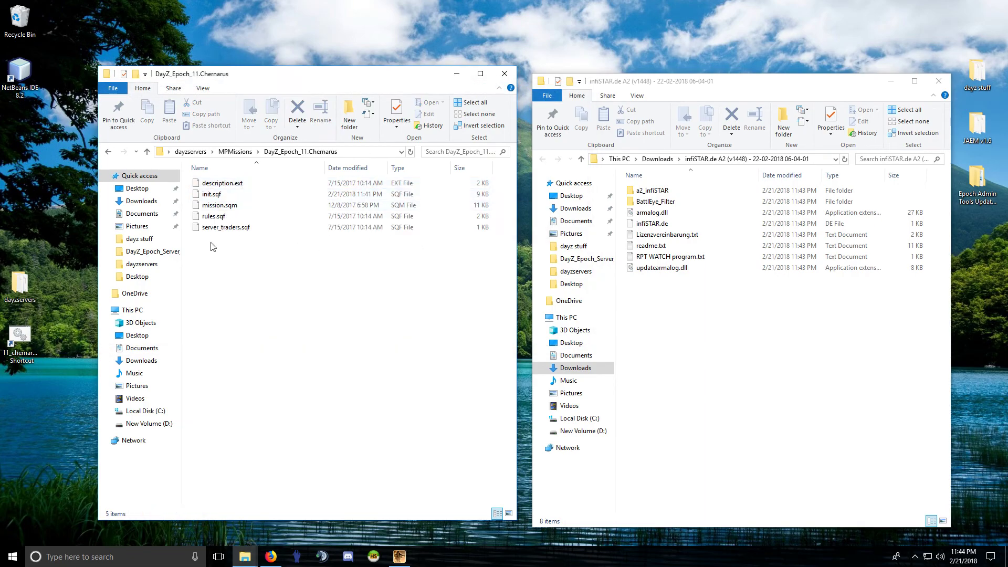
click(216, 196)
right_click(216, 195)
Open init.sqf in Notepad++, change dayz_antihack and dayz_REsec on lines 11–12 from 1 to 0, and save
click(257, 235)
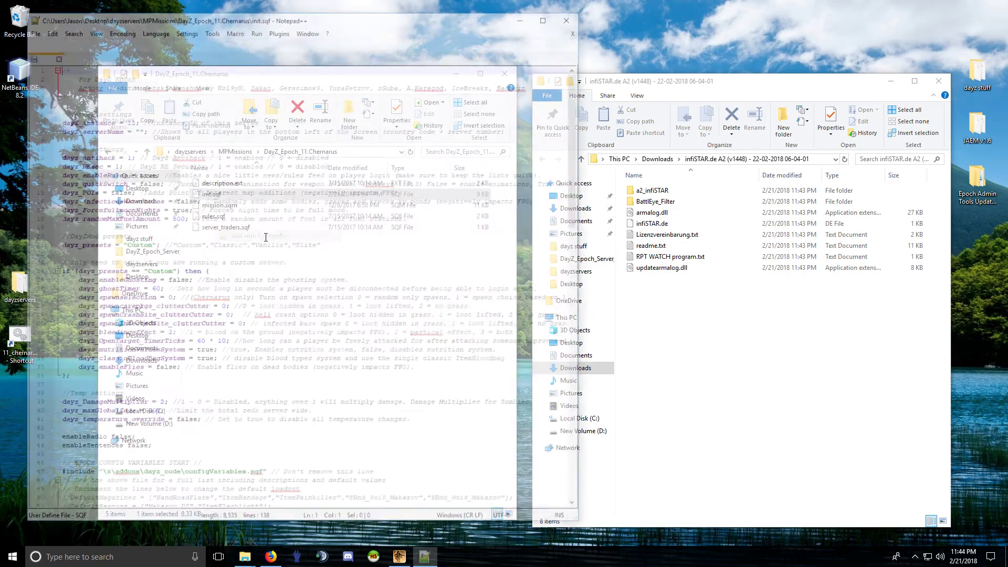
click(128, 155)
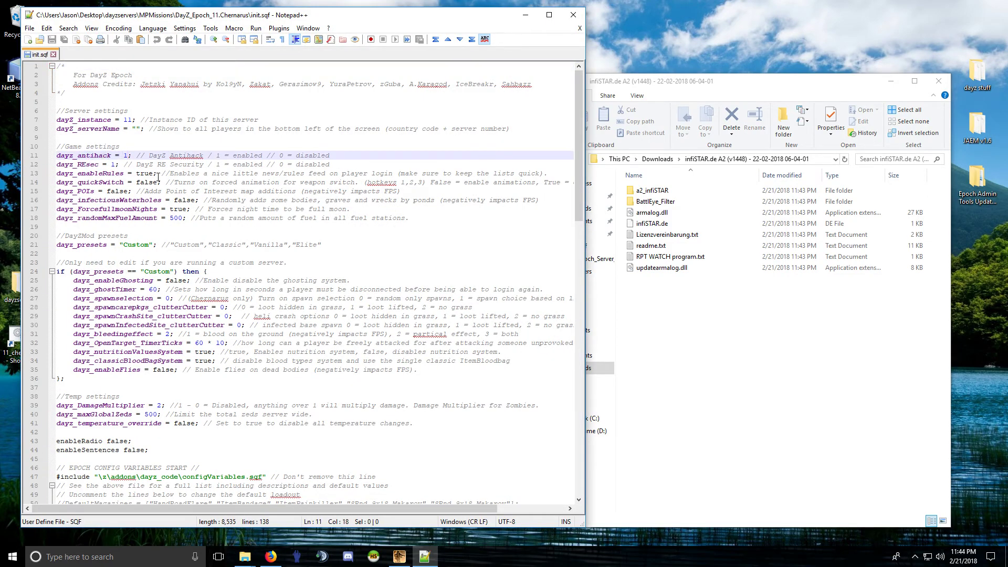
key(BackSpace)
text(0)
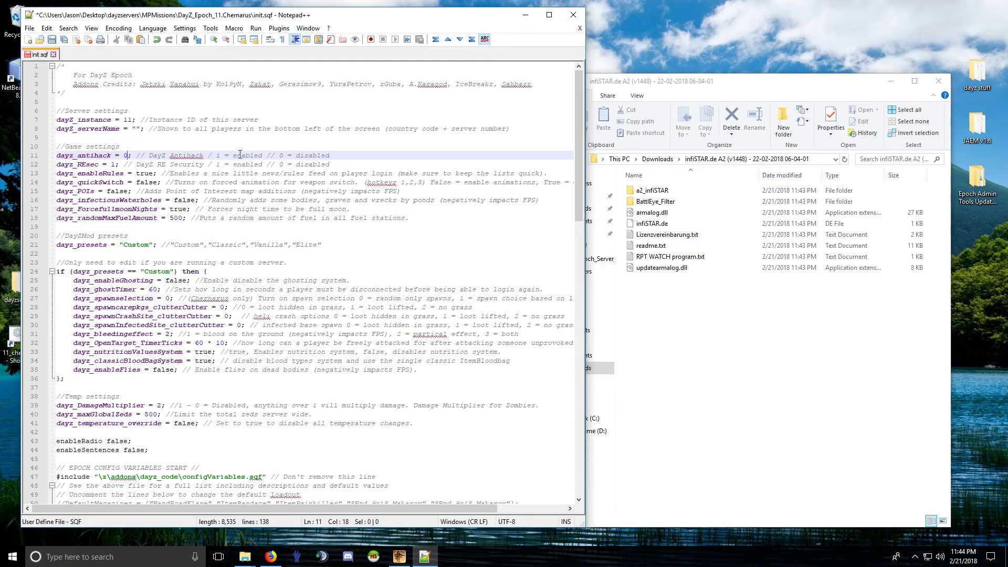
click(115, 164)
key(BackSpace)
text(0)
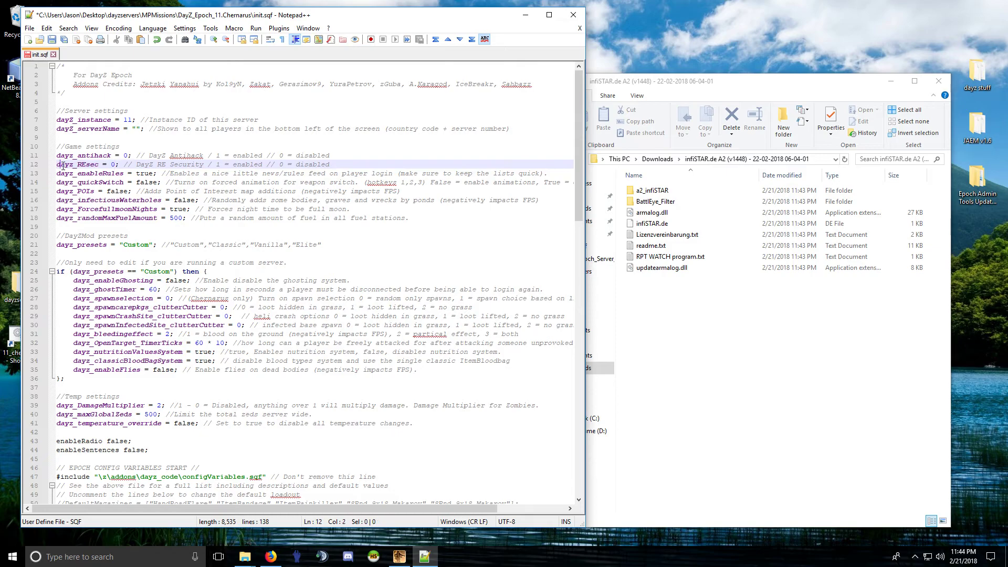
drag(61, 164, 106, 164)
click(119, 166)
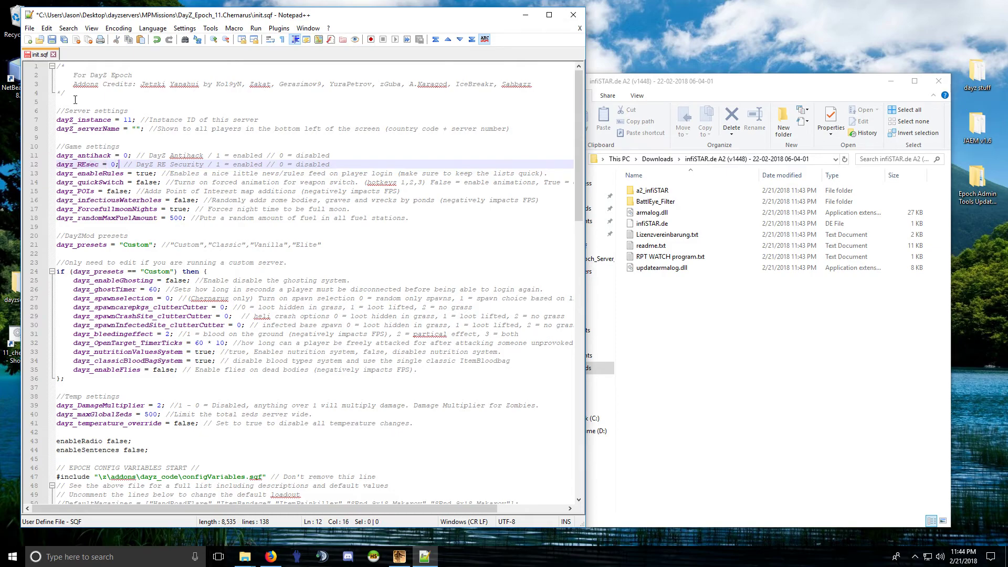
Close Notepad++, return to MPMissions, and delete the old DayZ_Epoch_11.Chernarus.pbo
click(52, 39)
click(53, 54)
click(573, 14)
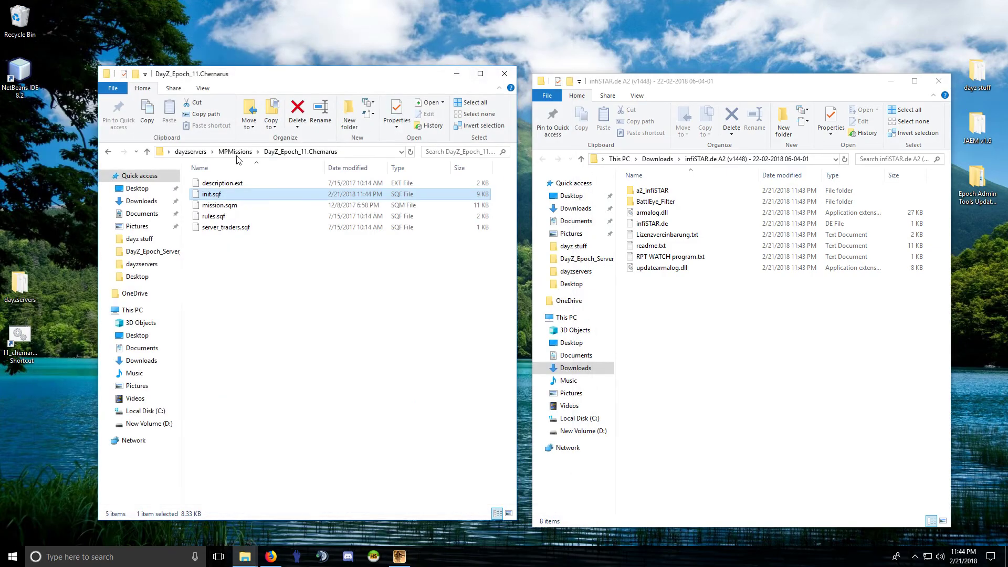
click(108, 152)
right_click(241, 195)
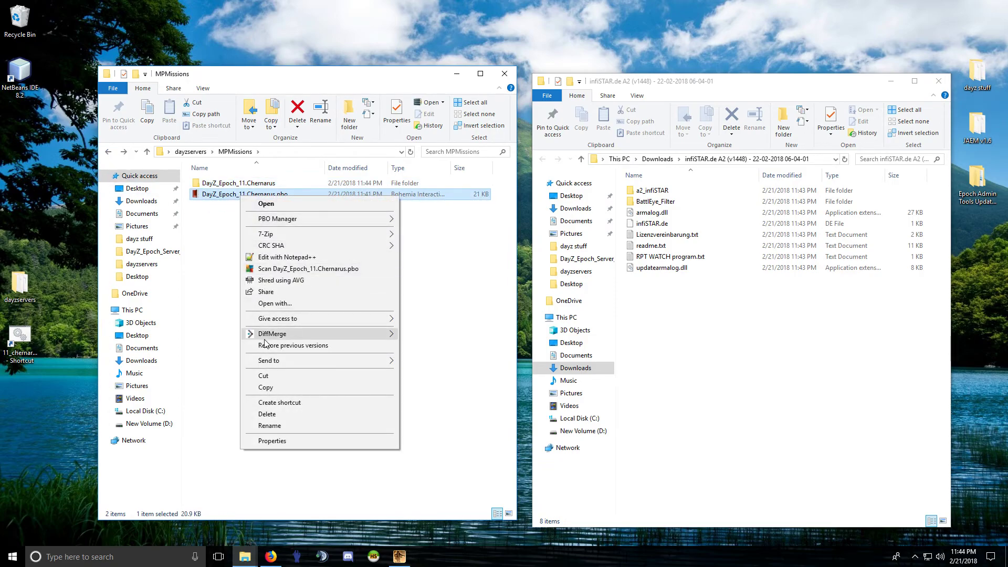
click(267, 413)
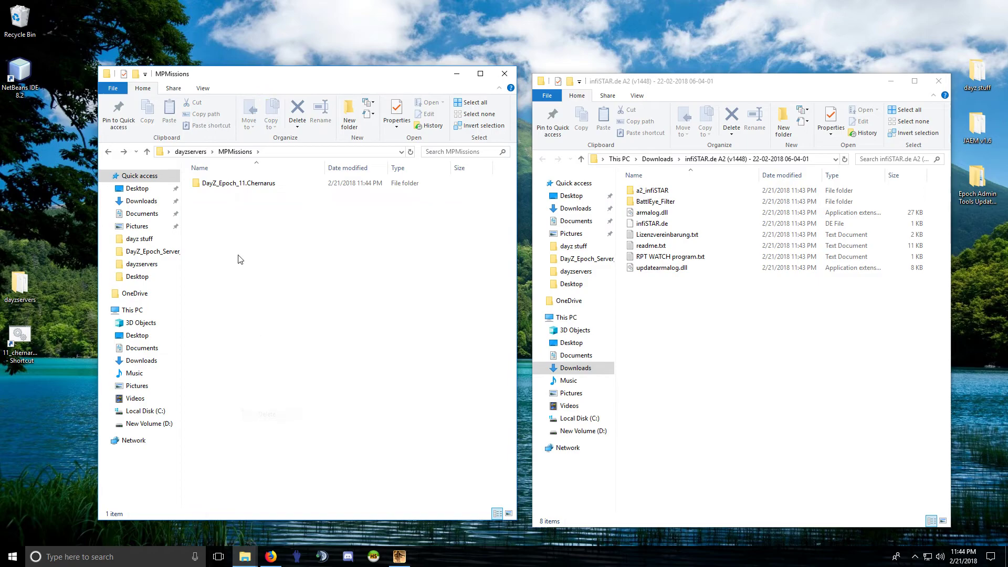
Pack the DayZ_Epoch_11.Chernarus folder into a new .pbo, delete the folder, and go back to dayzservers
right_click(216, 184)
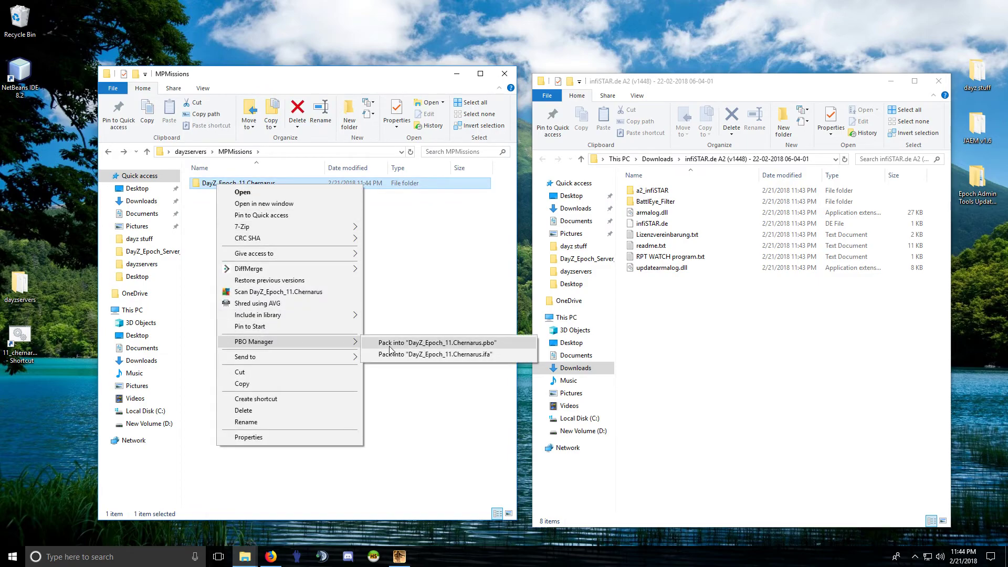
click(399, 341)
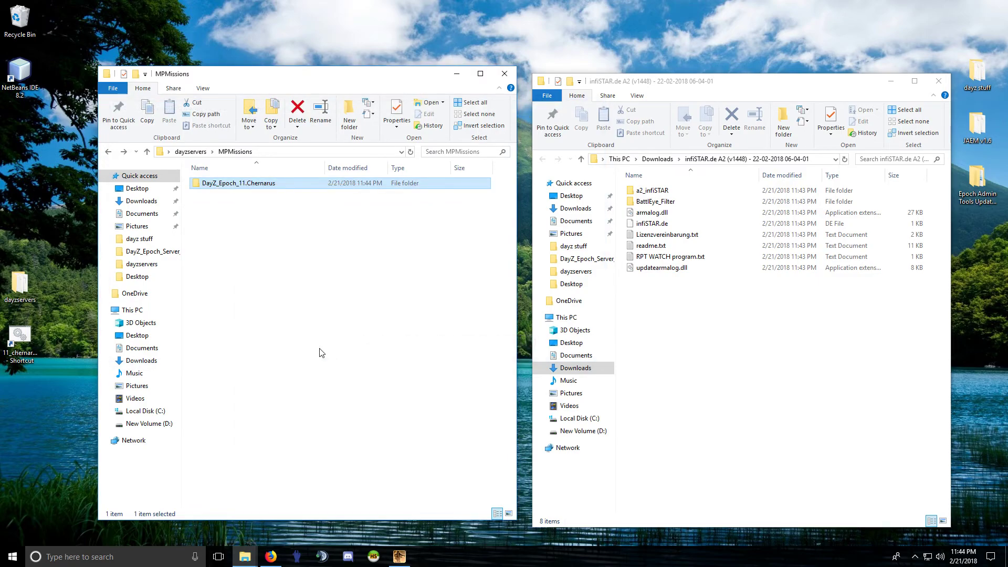
right_click(236, 182)
click(264, 408)
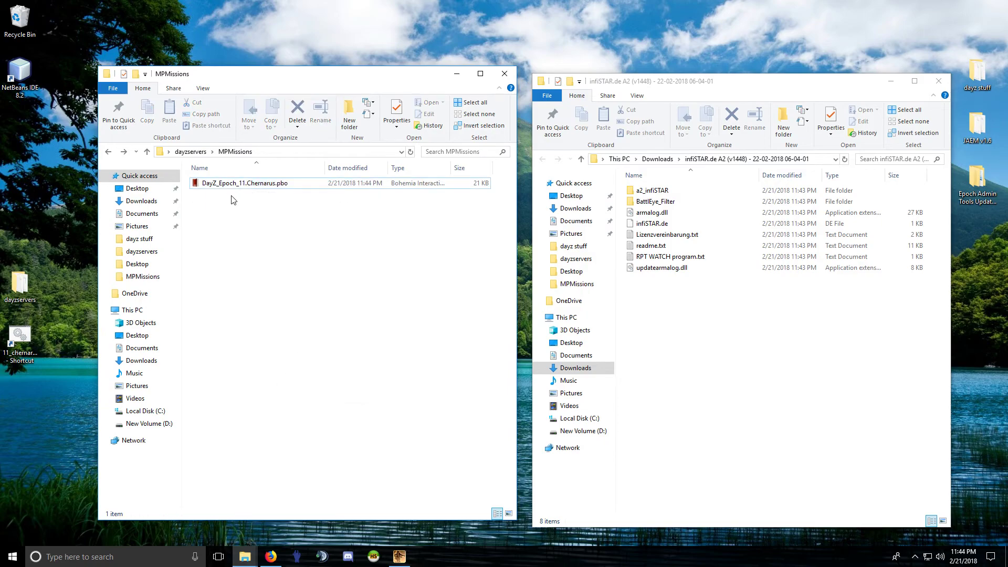
key(BackSpace)
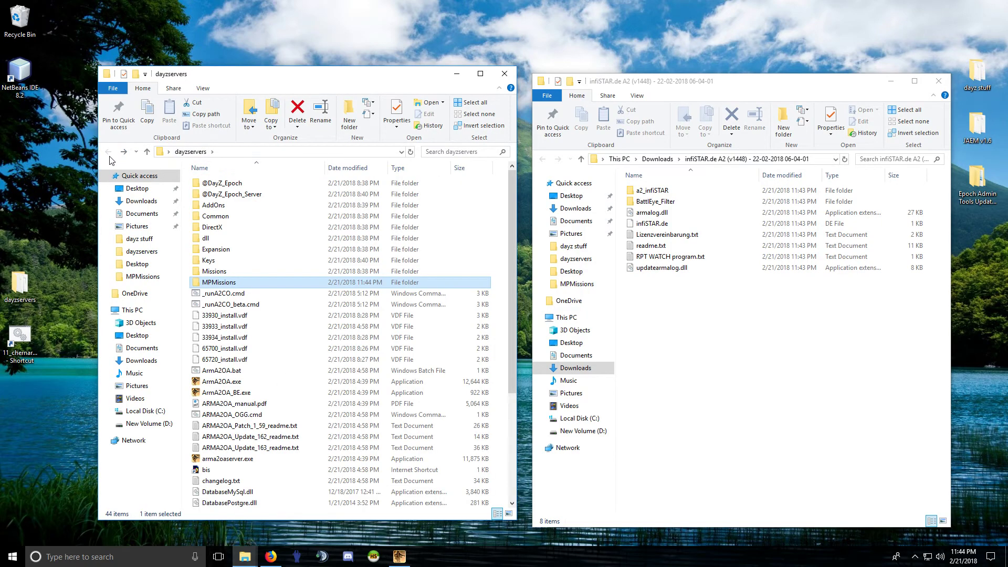
double_click(232, 195)
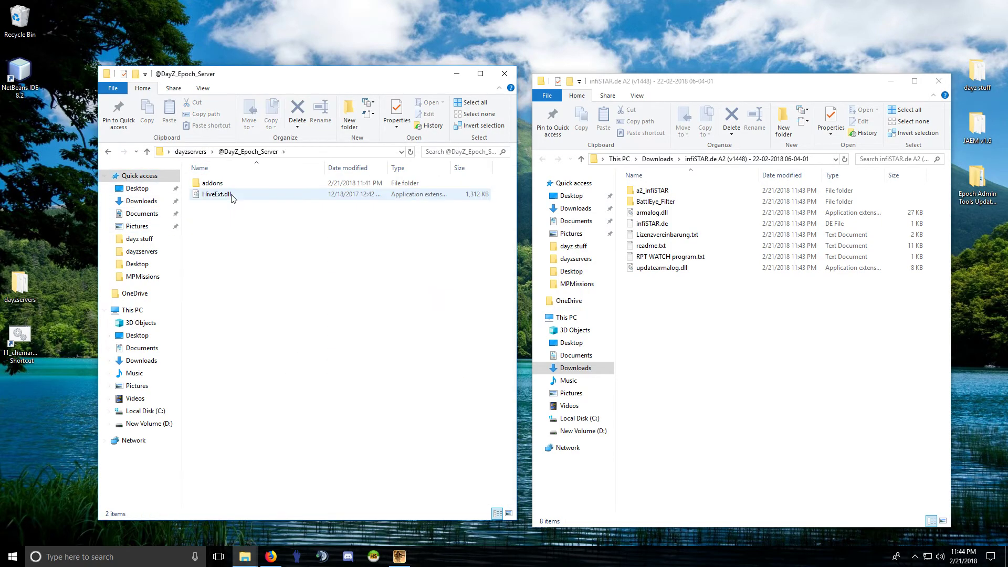
double_click(225, 184)
right_click(226, 184)
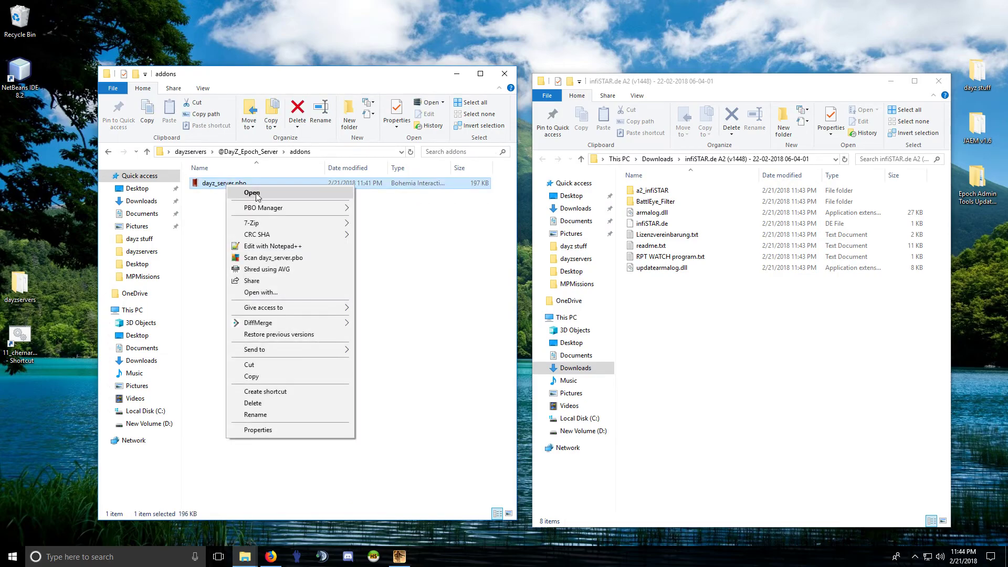
mouse_move(265, 210)
click(403, 231)
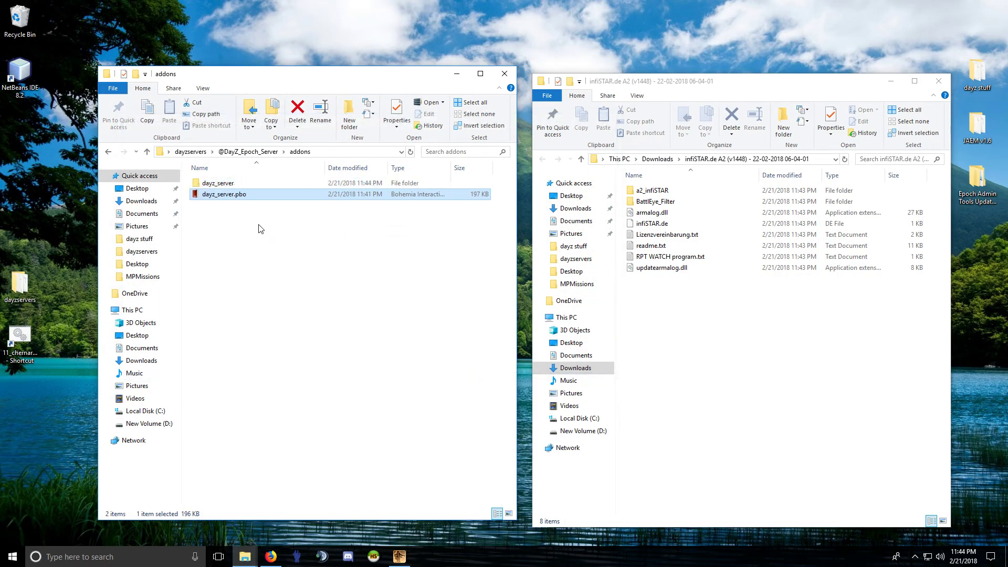
click(222, 185)
double_click(223, 185)
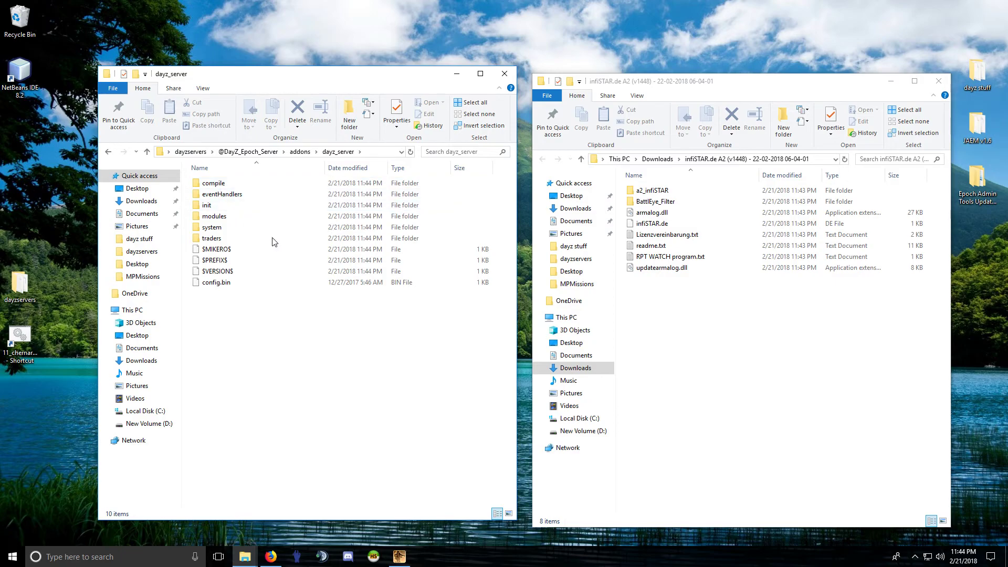
Copy the a2_infiSTAR folder into dayz_server and open it to see its SQF files
drag(651, 193, 320, 354)
click(355, 388)
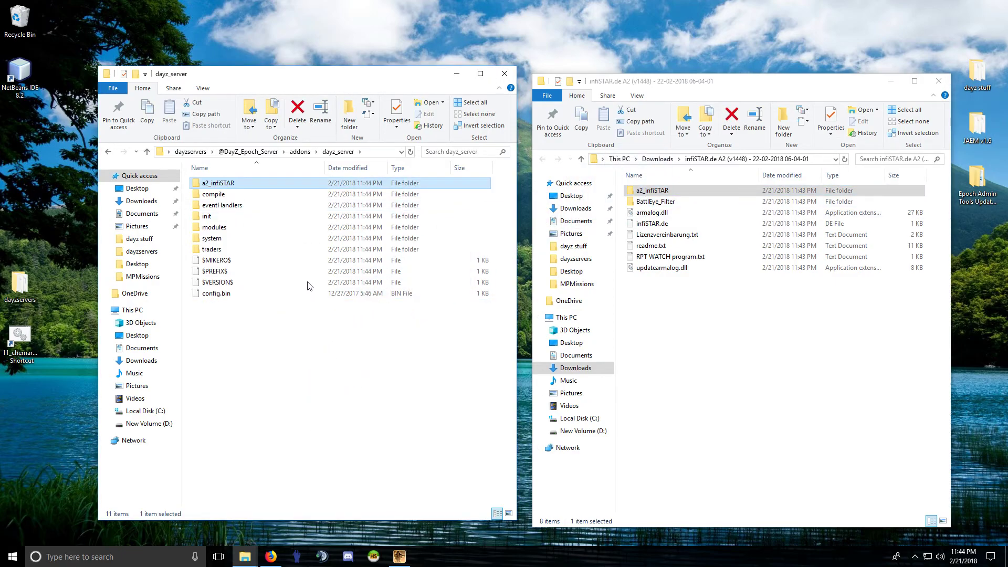
double_click(224, 184)
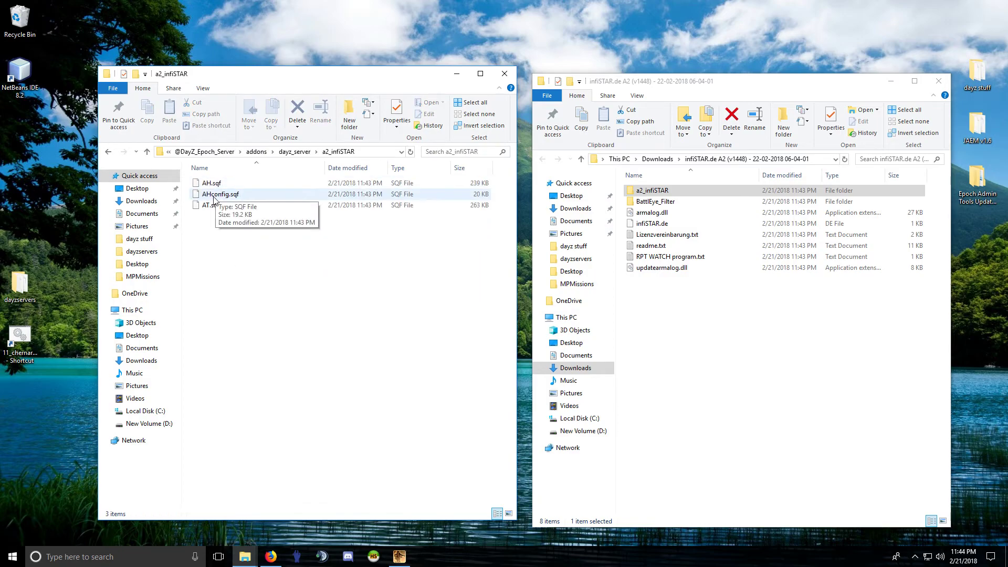
right_click(215, 196)
click(208, 235)
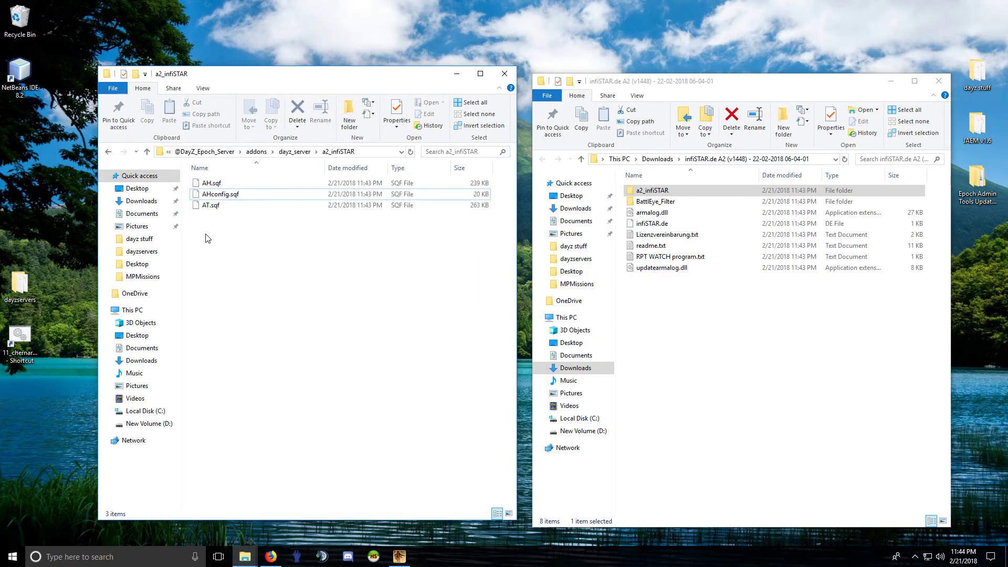
Open AHconfig.sqf in Notepad++ and clear the placeholder in the first _SAdmins entry
right_click(221, 197)
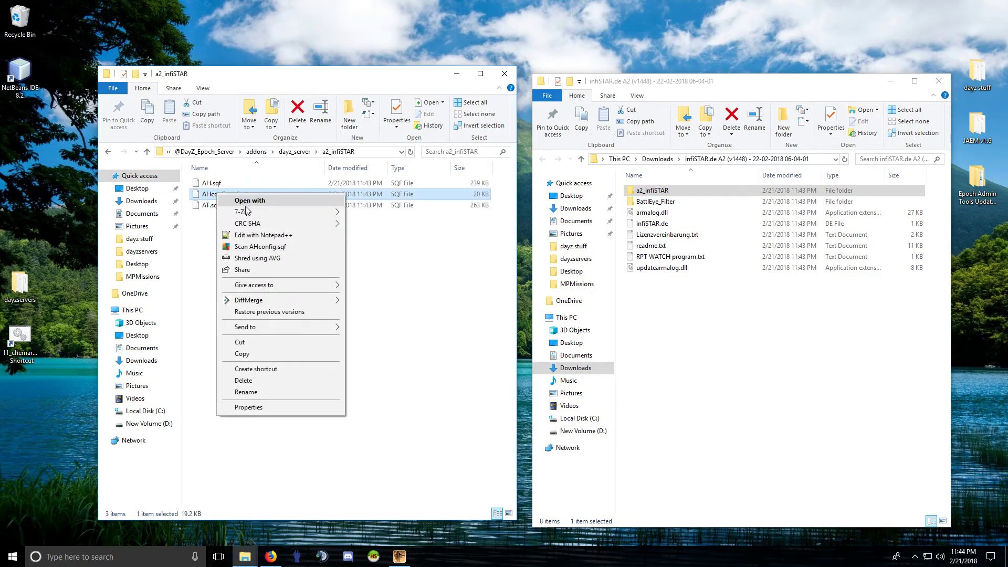
click(253, 237)
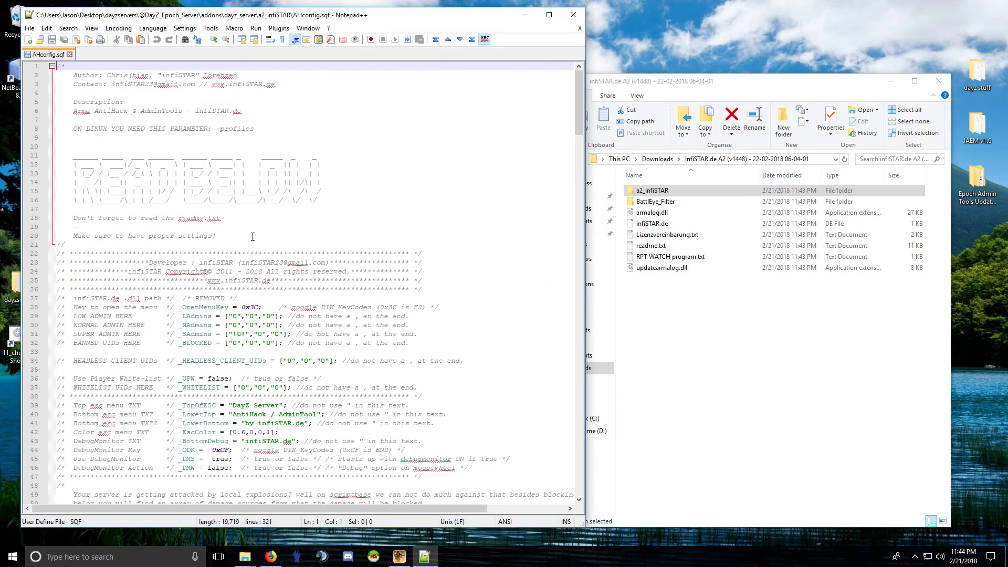
click(244, 334)
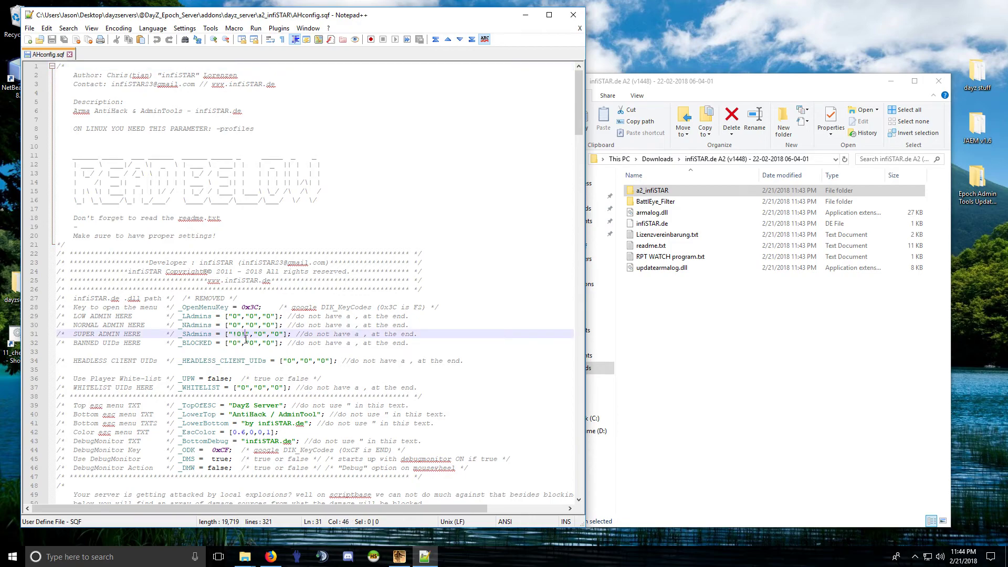
key(BackSpace)
key(BackSpace)
key(BackSpace)
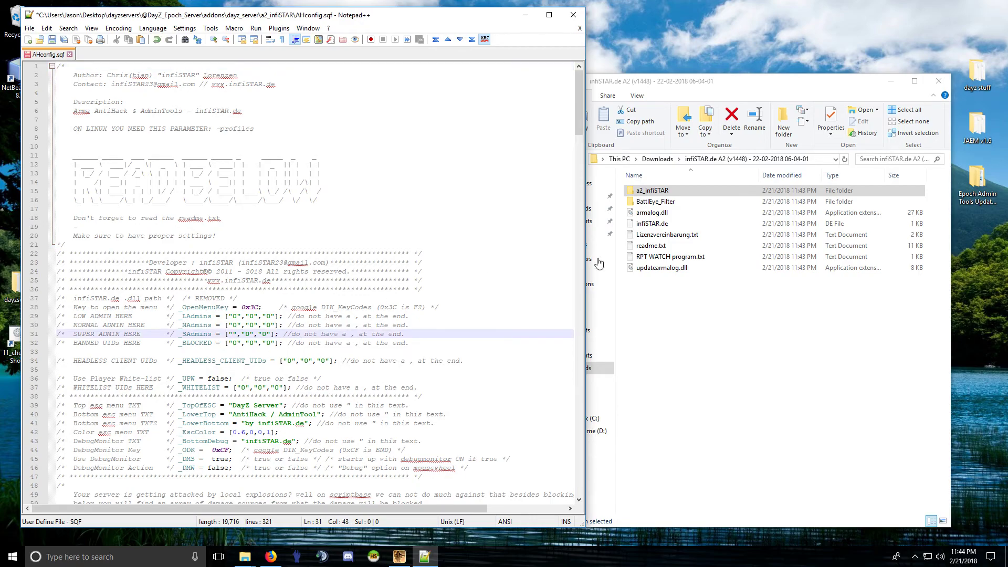
Open adminList.sqf from Epoch Admin Tools Updates\Version 3\admintools in Notepad++
double_click(977, 184)
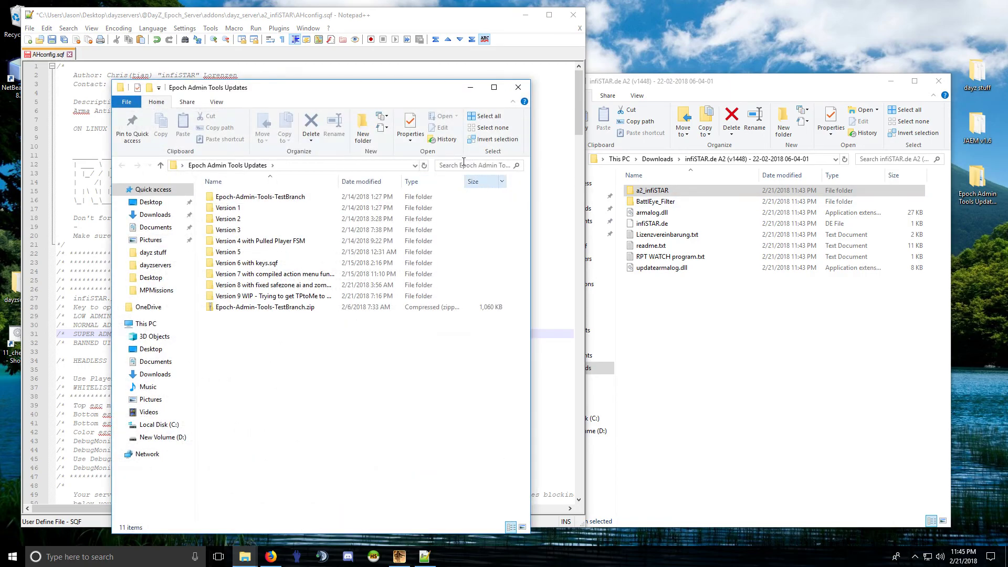
drag(317, 88, 746, 77)
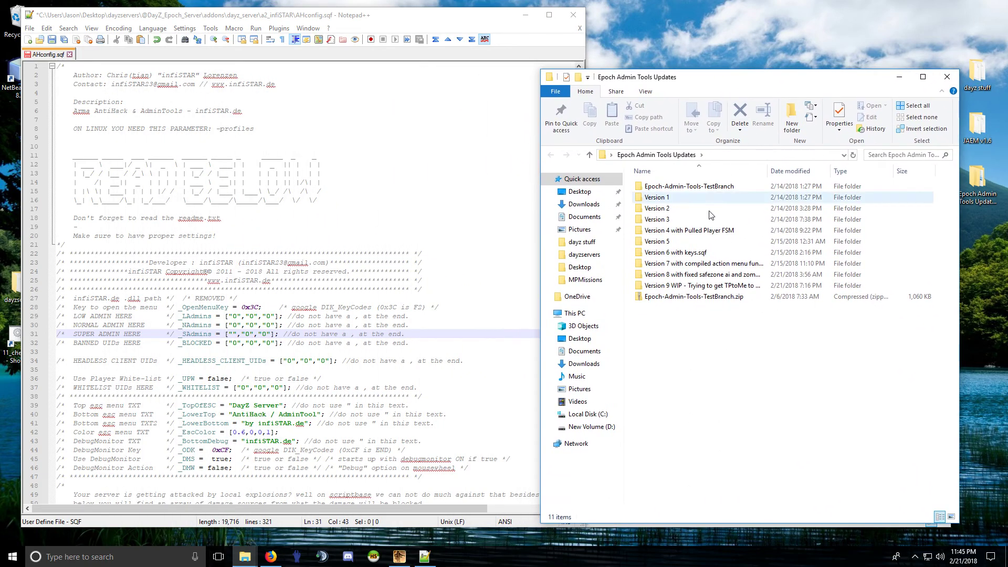
double_click(655, 220)
double_click(660, 187)
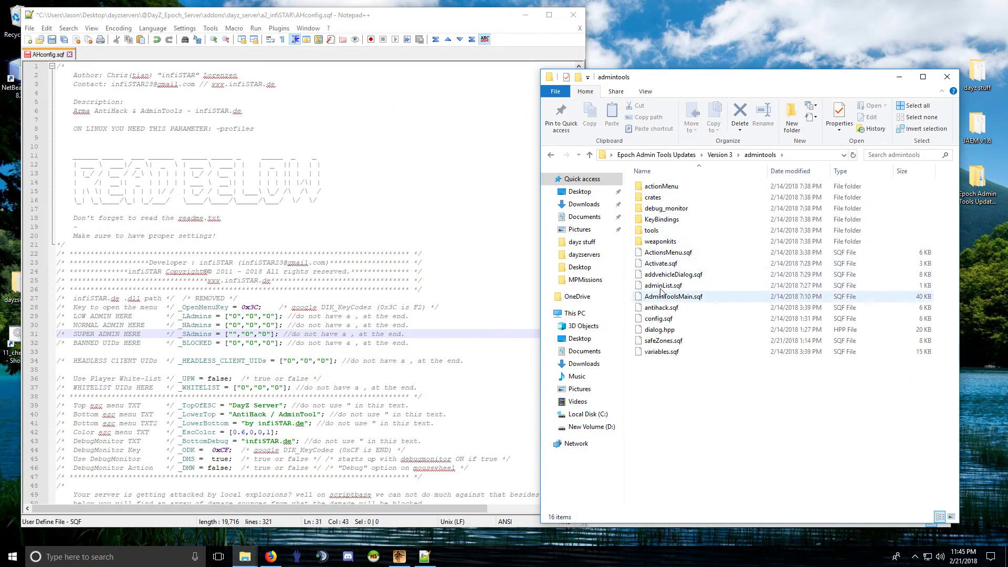
right_click(661, 290)
click(698, 335)
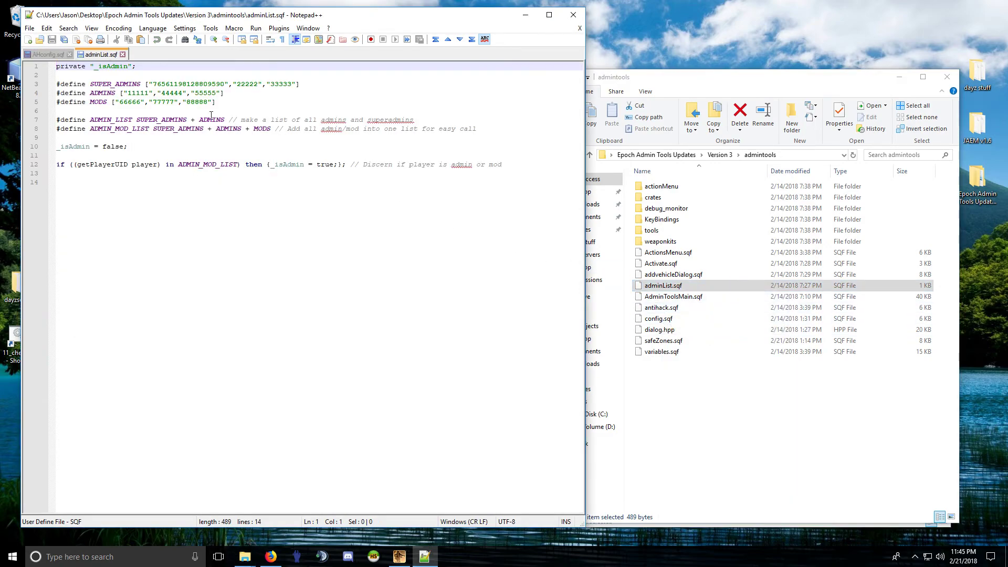
Copy the super admin's player ID into the first _SAdmins entry, then save and close AHconfig.sqf
double_click(177, 83)
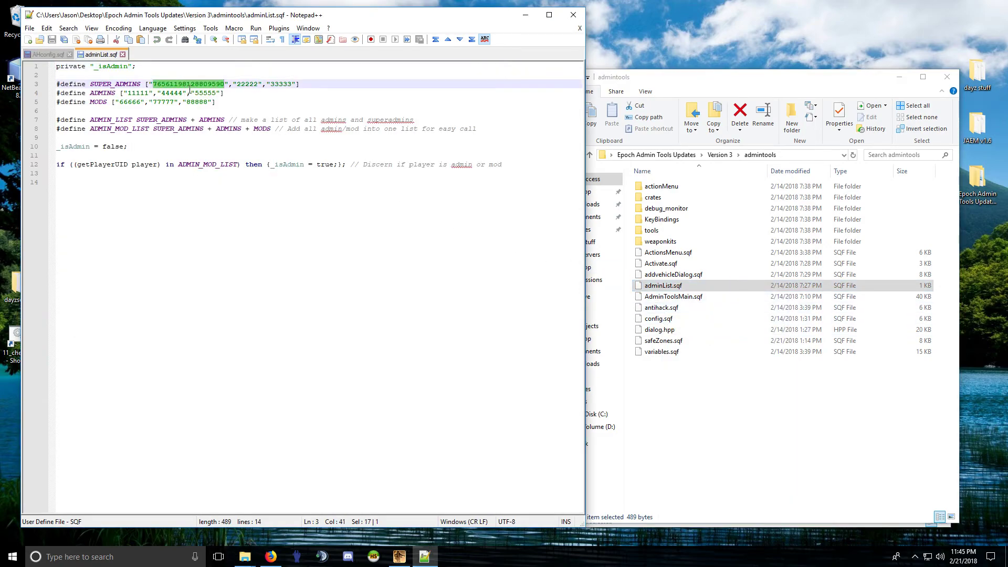
click(122, 54)
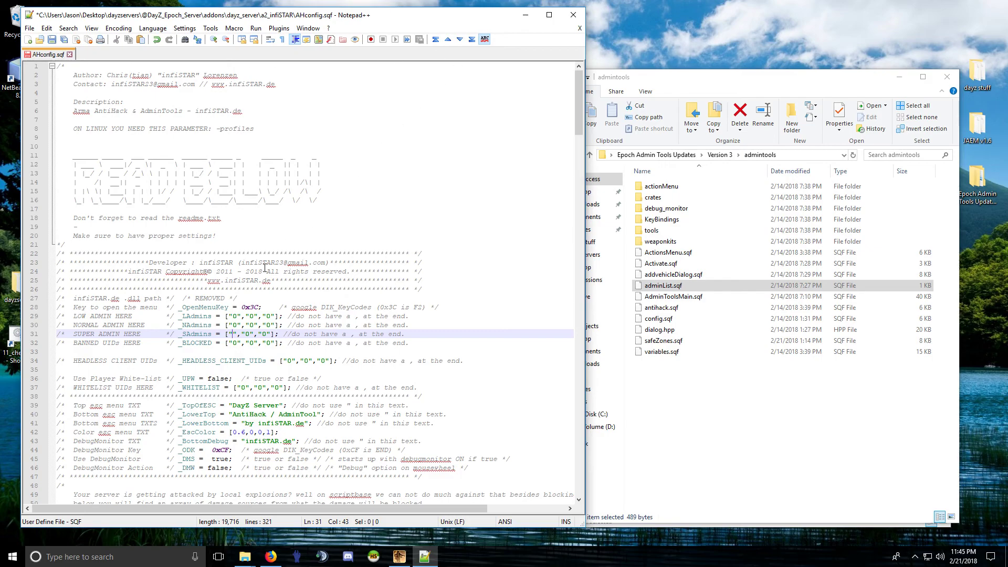
key(ctrl+v)
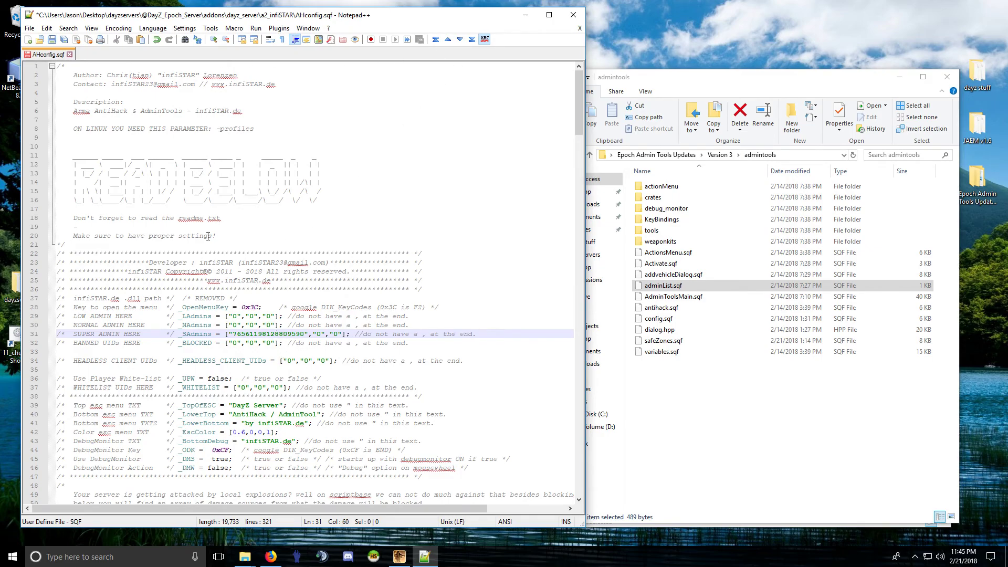
key(ctrl+s)
click(70, 54)
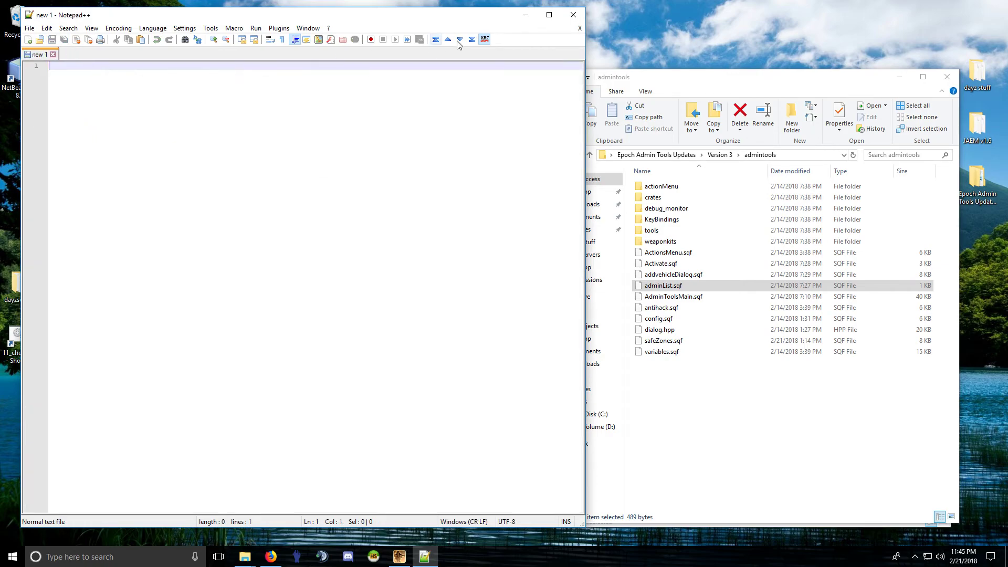
Open dayz_server's init\server_functions.sqf in Notepad++
click(574, 16)
click(109, 152)
double_click(207, 216)
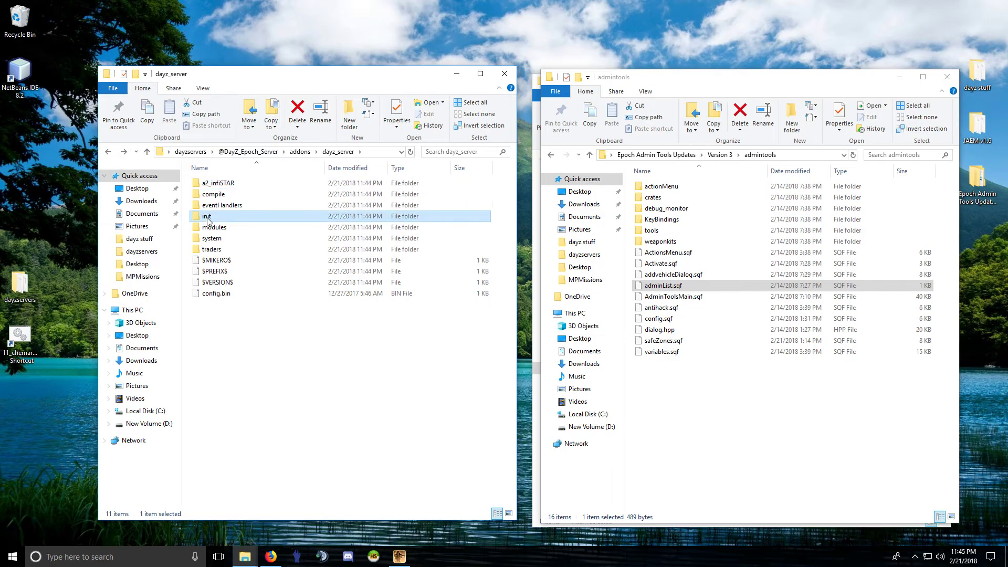
right_click(223, 195)
click(257, 228)
Close the admintools Explorer window, leaving the infiSTAR download folder showing
drag(577, 94, 575, 450)
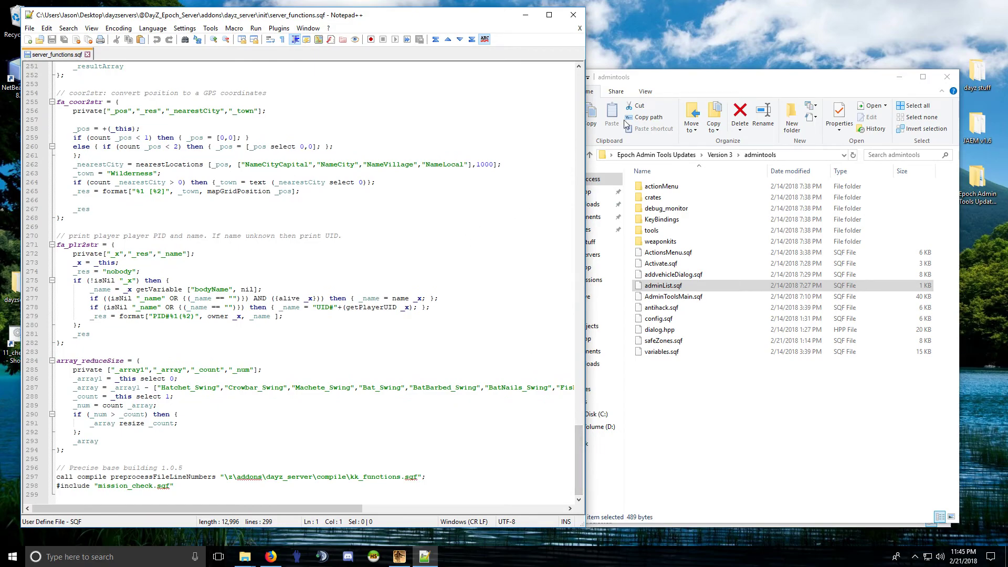
click(694, 94)
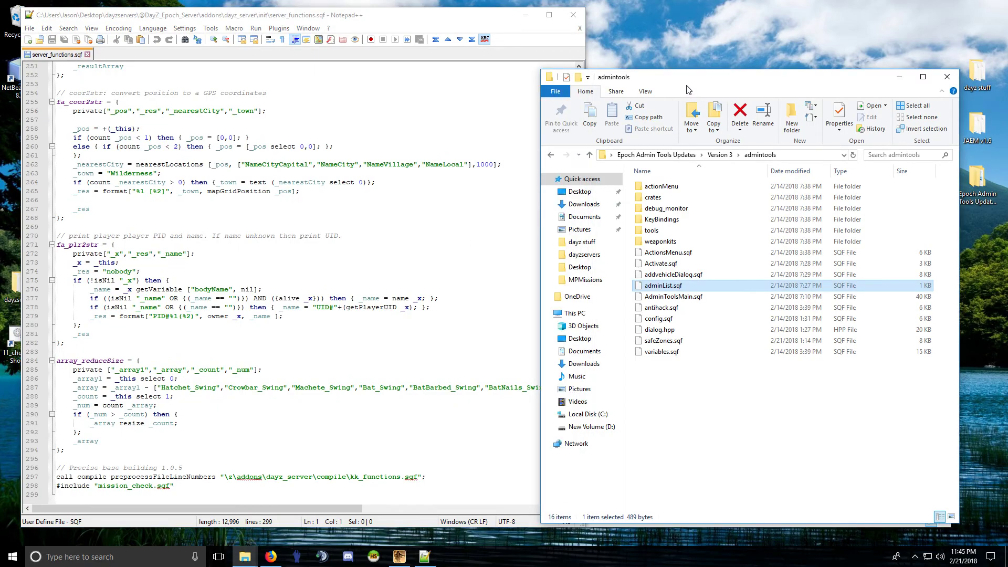
drag(695, 81, 714, 61)
click(964, 76)
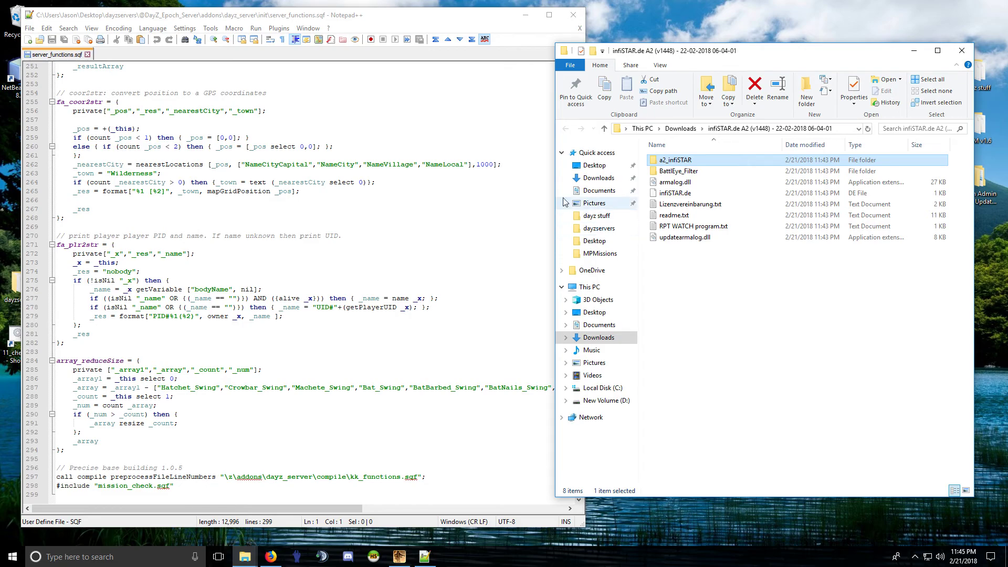
Open the infiSTAR readme.txt in Notepad++, copy the execVM line from its Installation-Guide, and close it
click(674, 216)
right_click(673, 218)
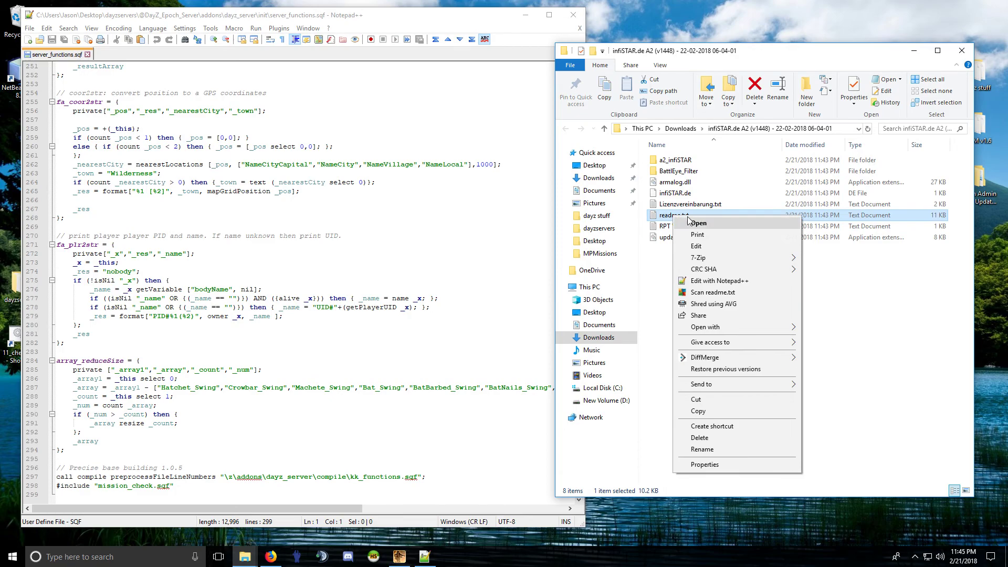
click(706, 280)
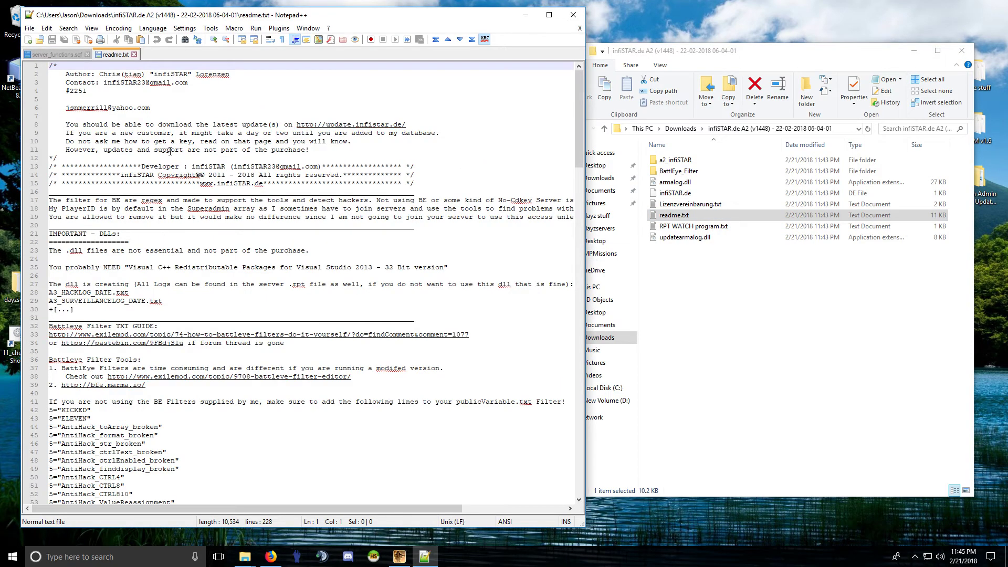
scroll(143, 230, down, 20)
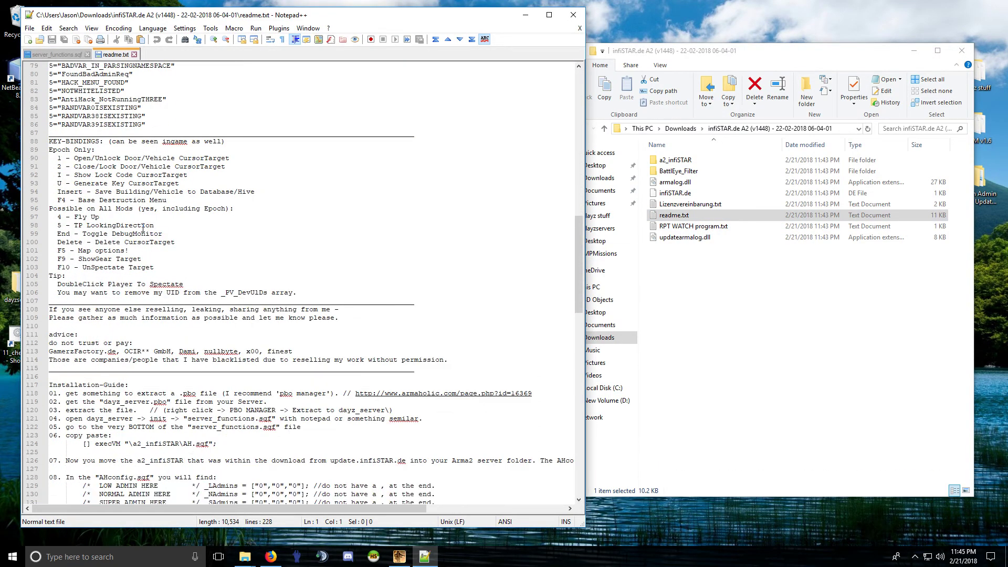
scroll(162, 242, down, 6)
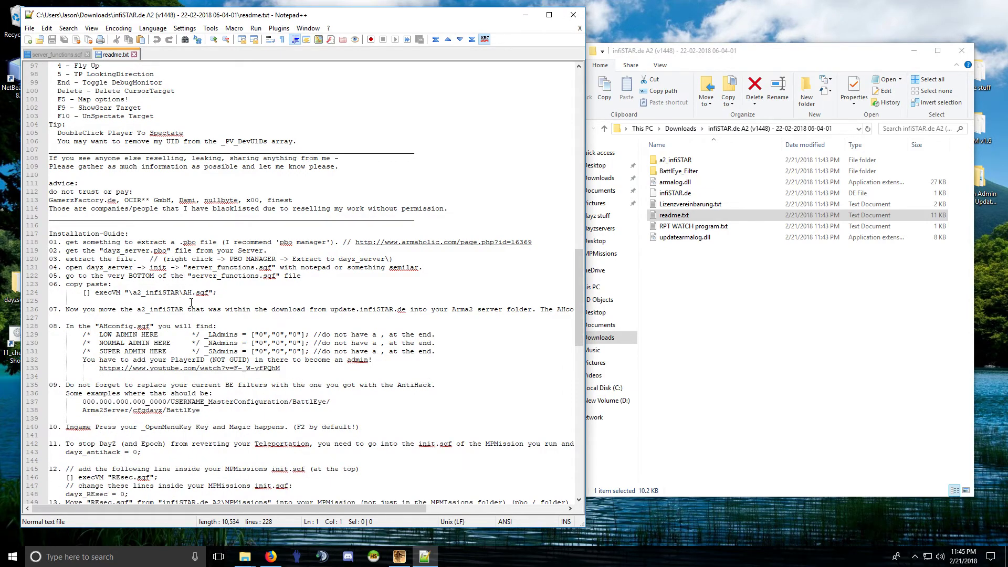
drag(222, 292, 82, 294)
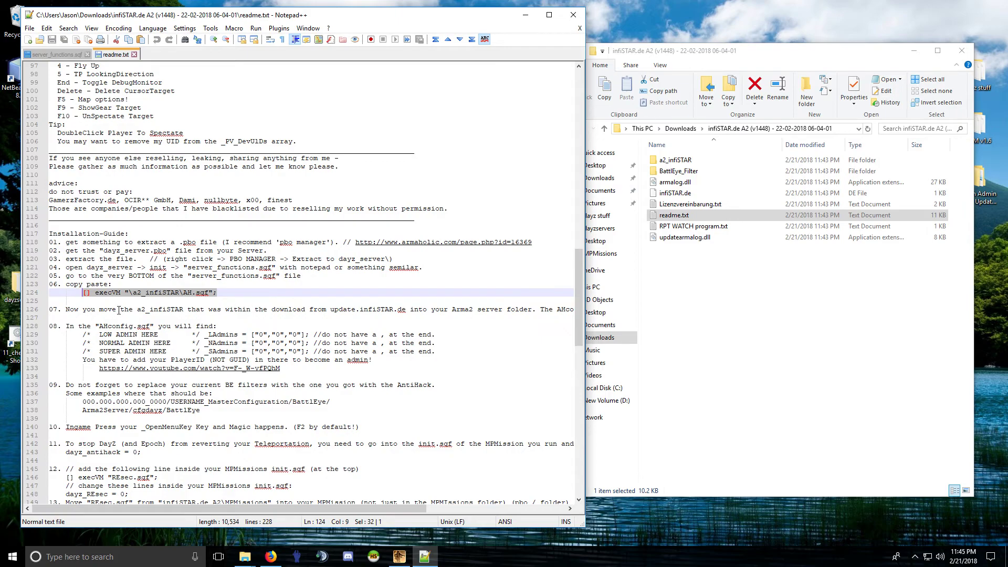
click(135, 55)
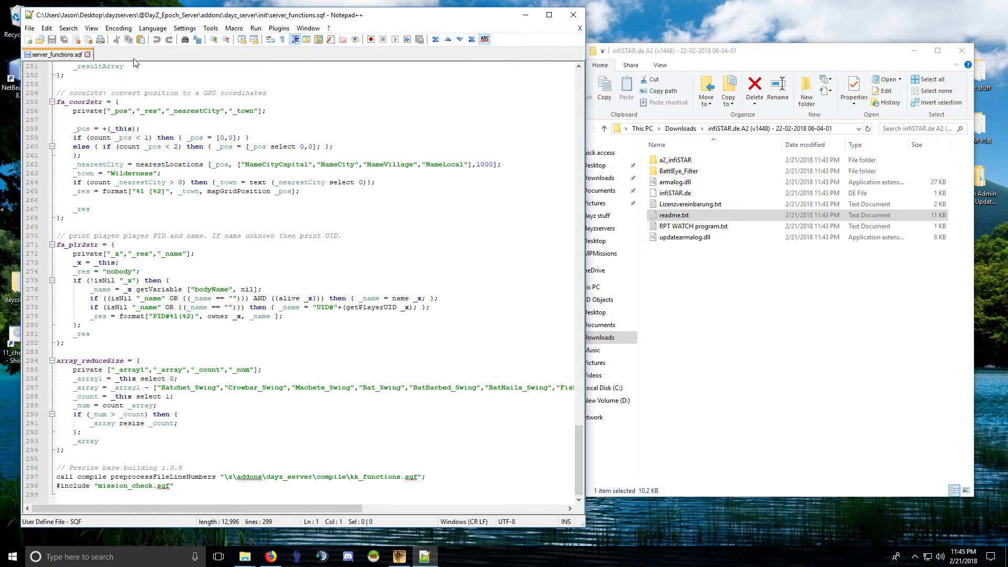
Paste the readme's execVM line onto a new last line of server_functions.sqf
click(187, 485)
key(Return)
text([] execVM "\a2_infiSTAR\AH.sqf";)
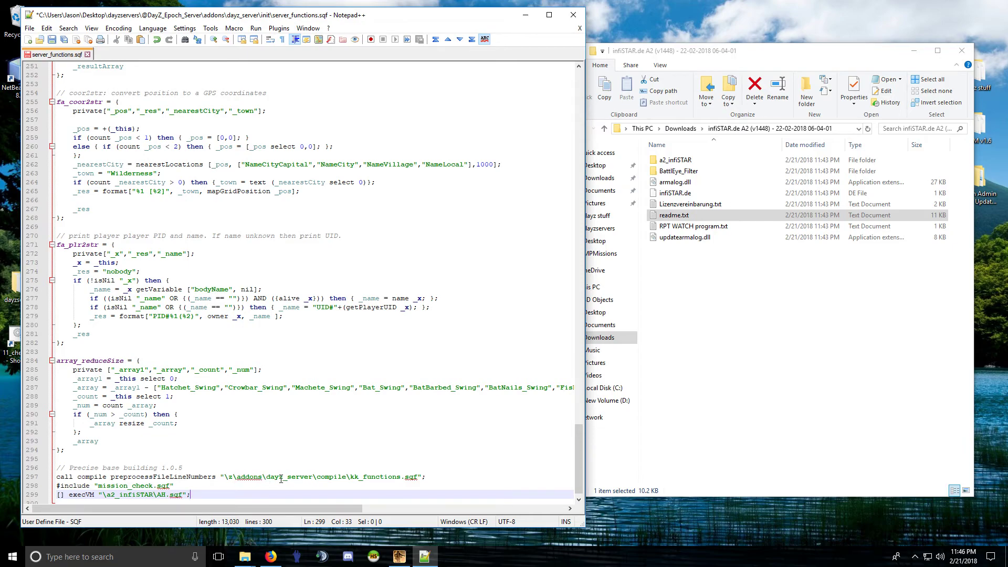
Insert the \z\addons\dayz_server prefix before \a2_infiSTAR on line 299 and remove the leading []
drag(313, 476, 225, 477)
key(ctrl+c)
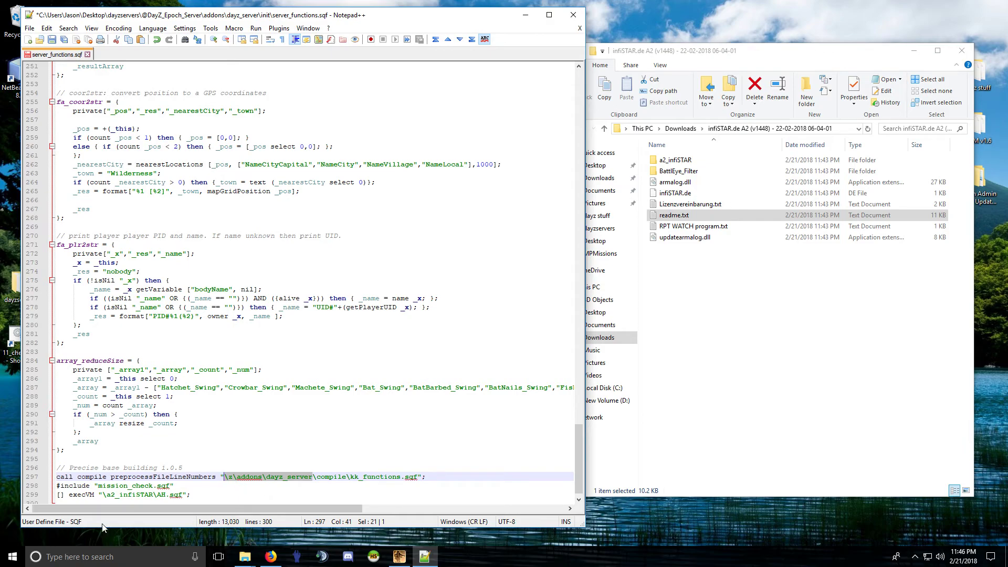
click(101, 495)
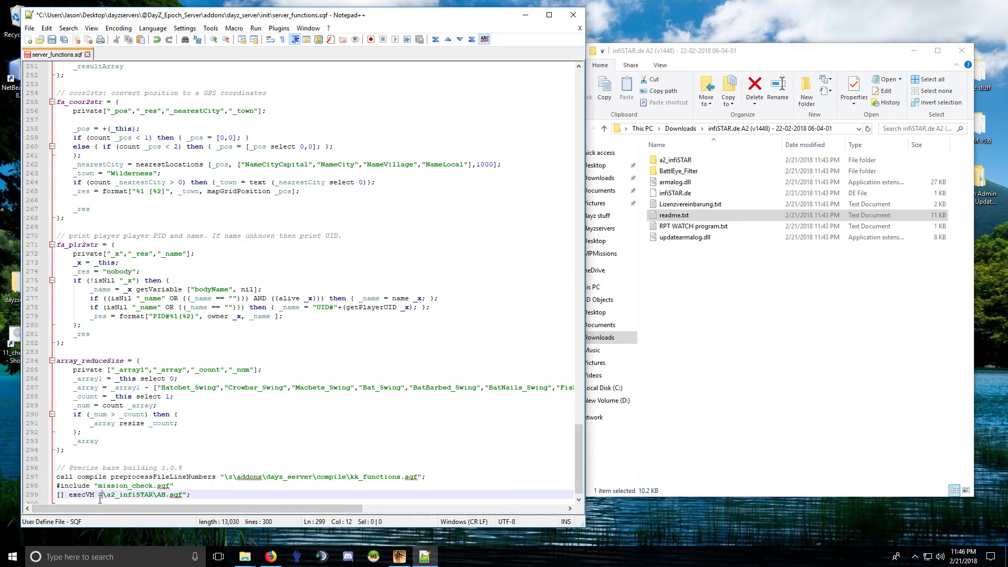
key(ctrl+v)
click(207, 496)
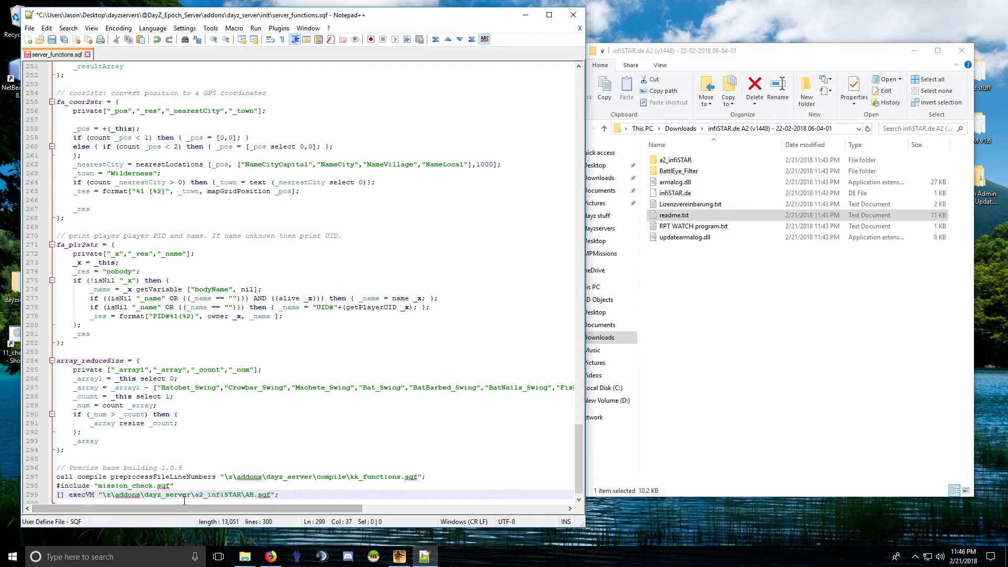
click(69, 494)
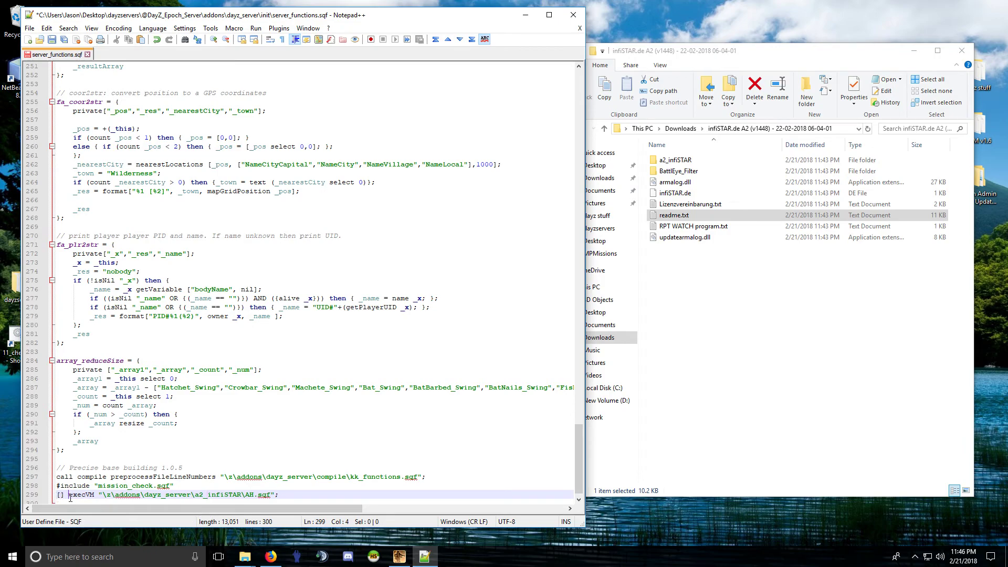
key(BackSpace)
key(BackSpace)
key(BackSpace)
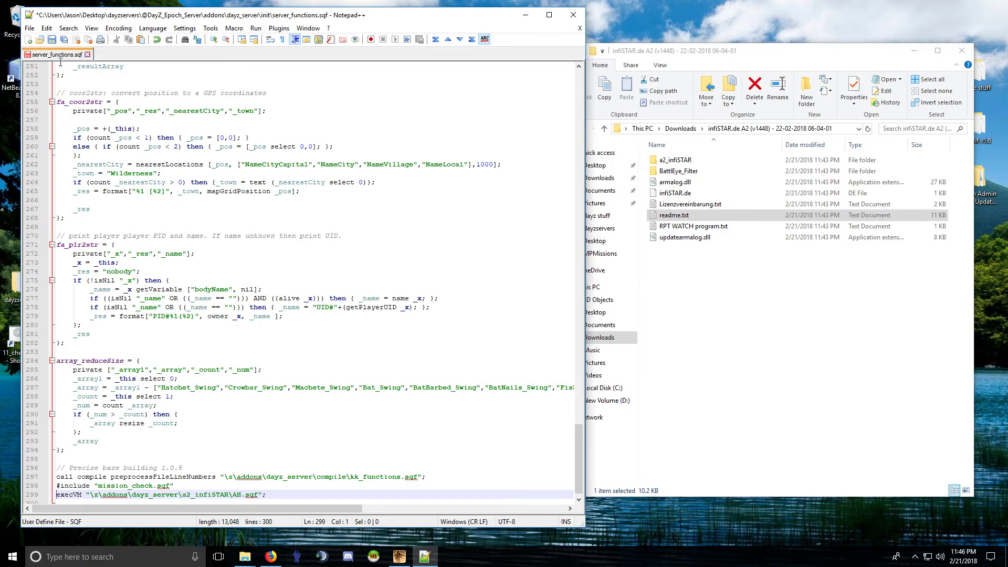
Save server_functions.sqf, then close it and Notepad++
click(52, 39)
click(87, 54)
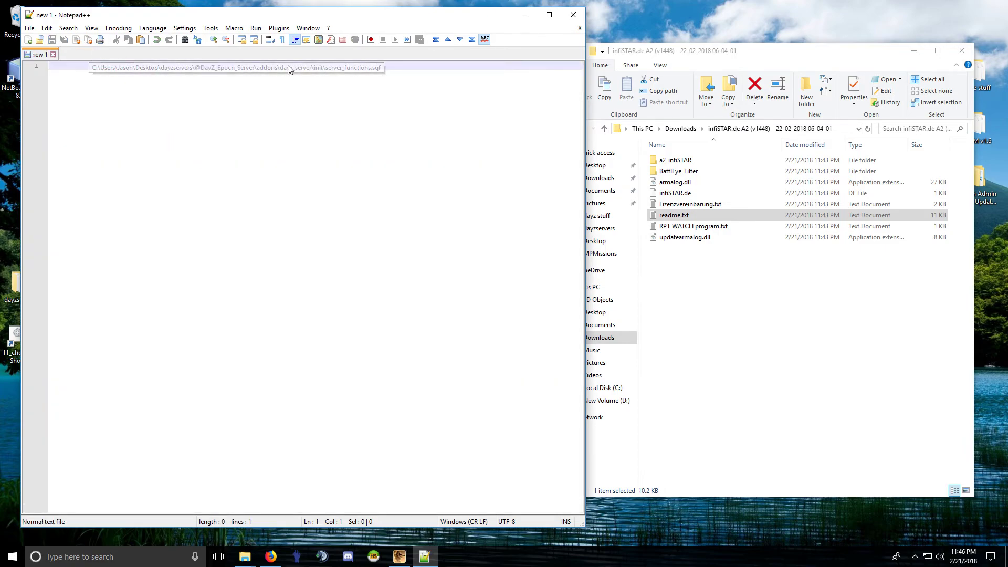
click(567, 20)
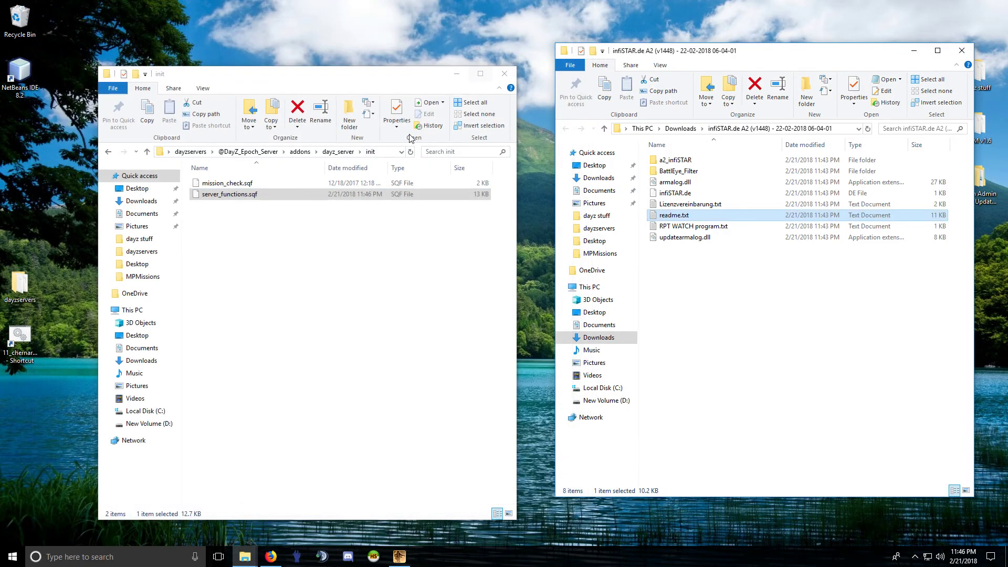
Go back up to the addons folder and delete the old dayz_server.pbo
click(108, 152)
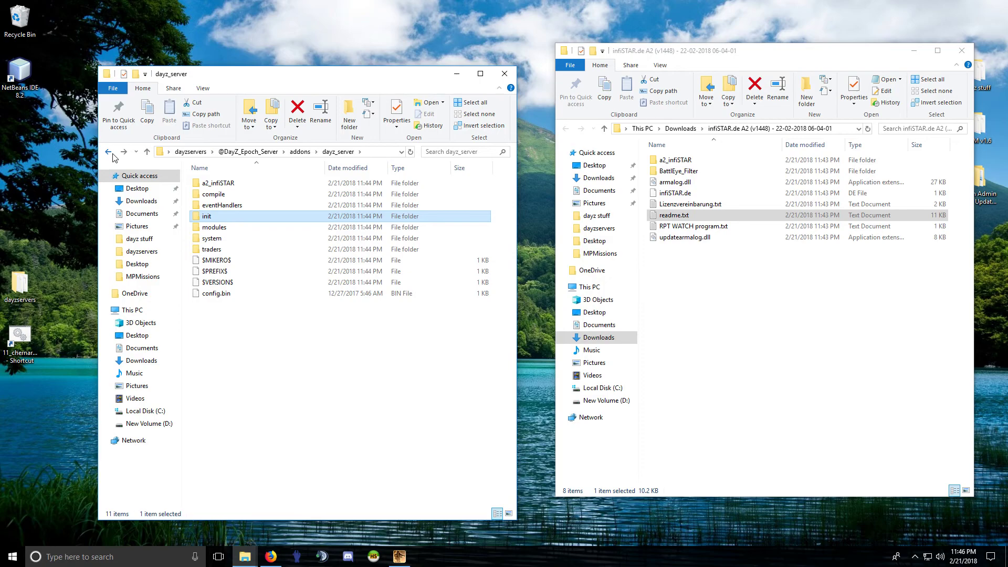
click(109, 152)
right_click(218, 195)
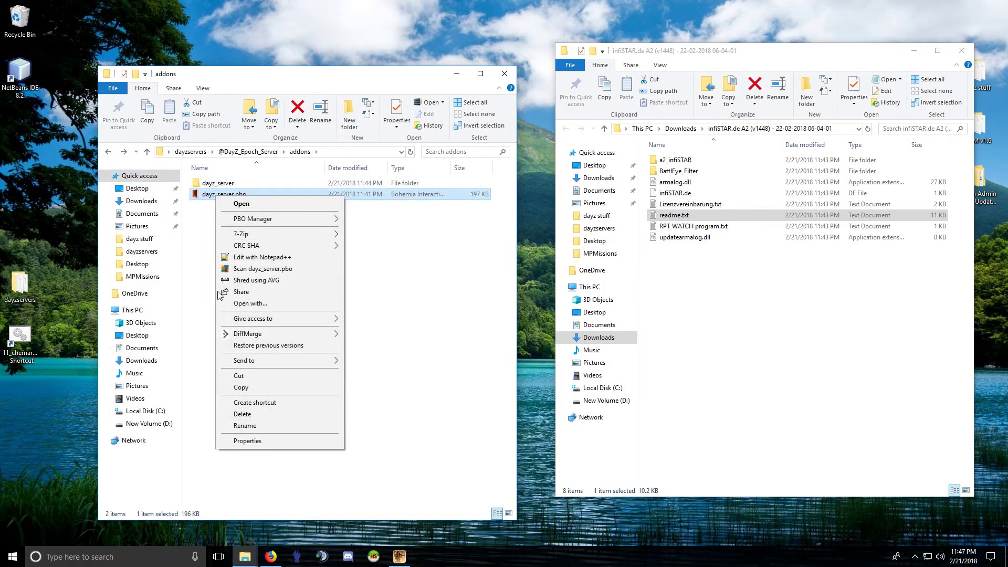
click(242, 413)
Pack the dayz_server folder into a new PBO, delete the loose folder, and go back up
right_click(214, 182)
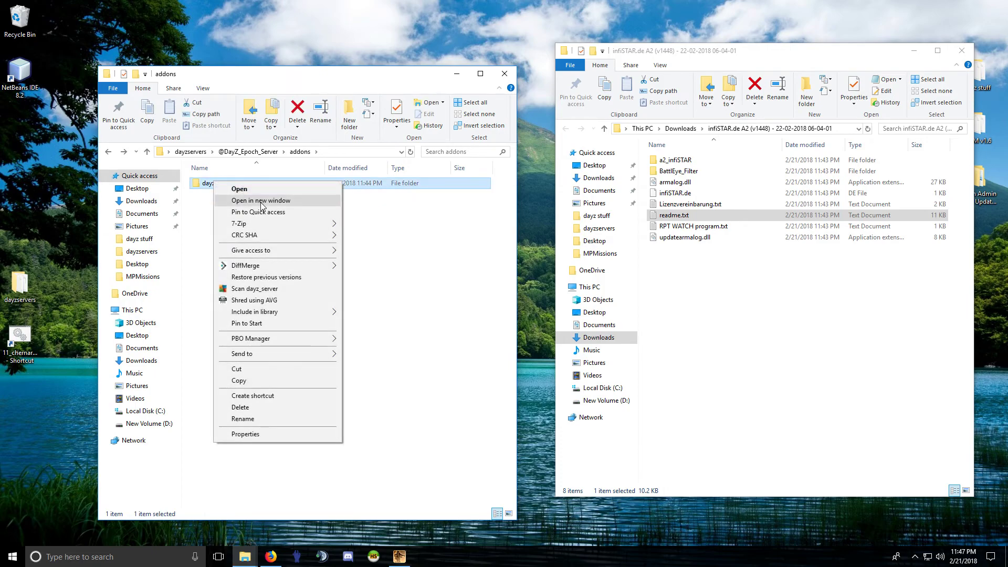
mouse_move(251, 338)
click(365, 340)
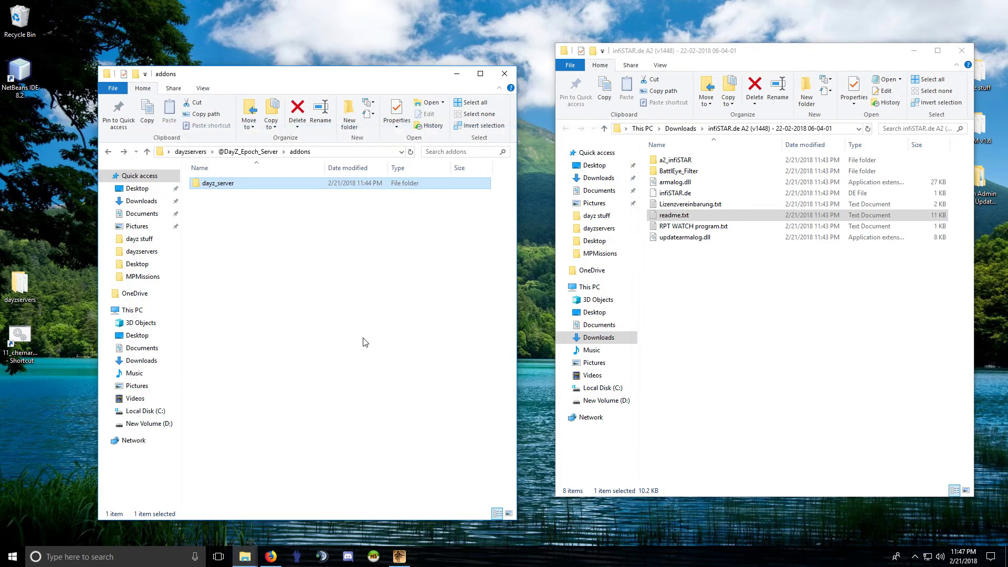
right_click(222, 183)
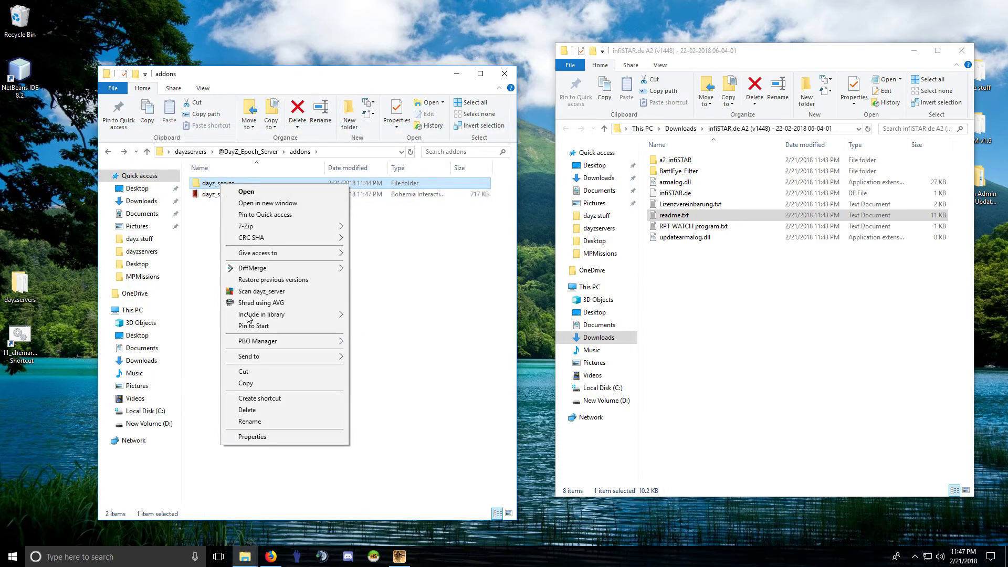
click(246, 410)
click(109, 152)
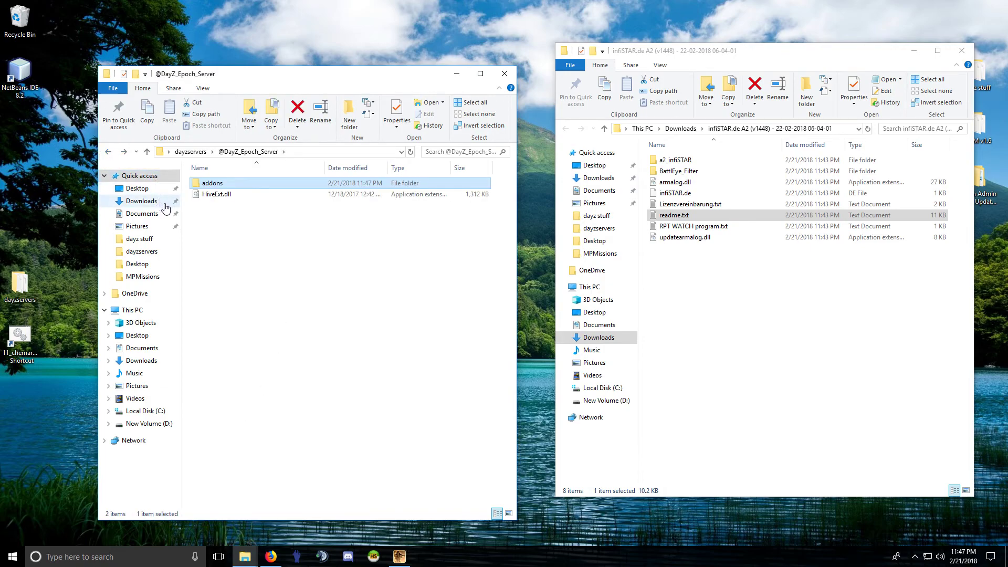
Copy armalog.dll and updatearmalog.dll into the dayzservers folder
click(108, 152)
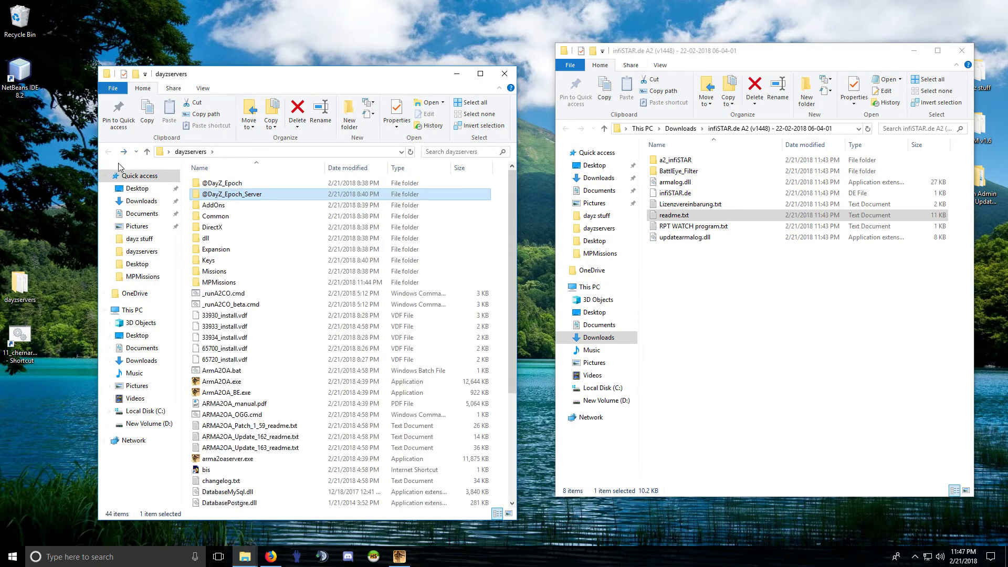
click(680, 184)
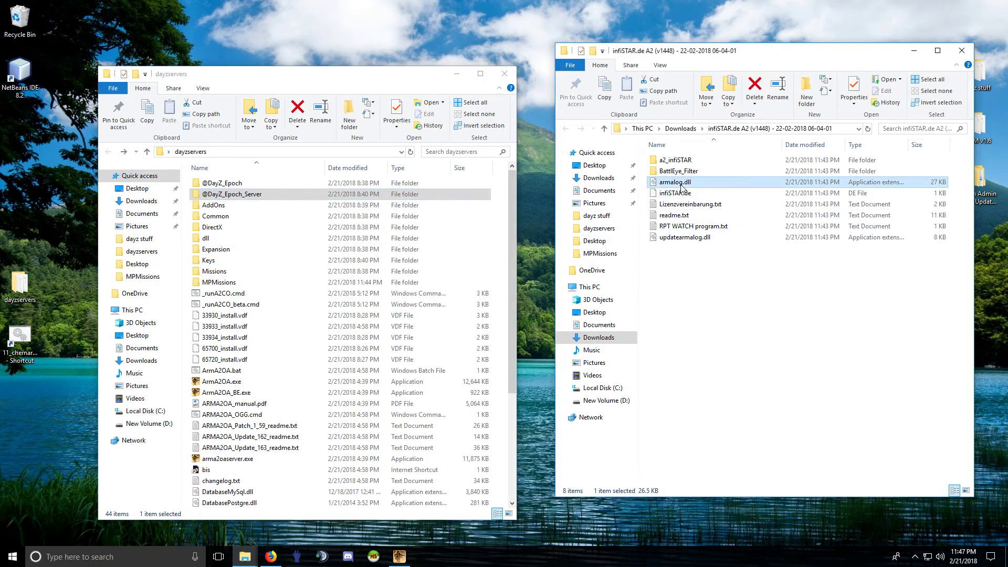
drag(681, 187, 684, 243)
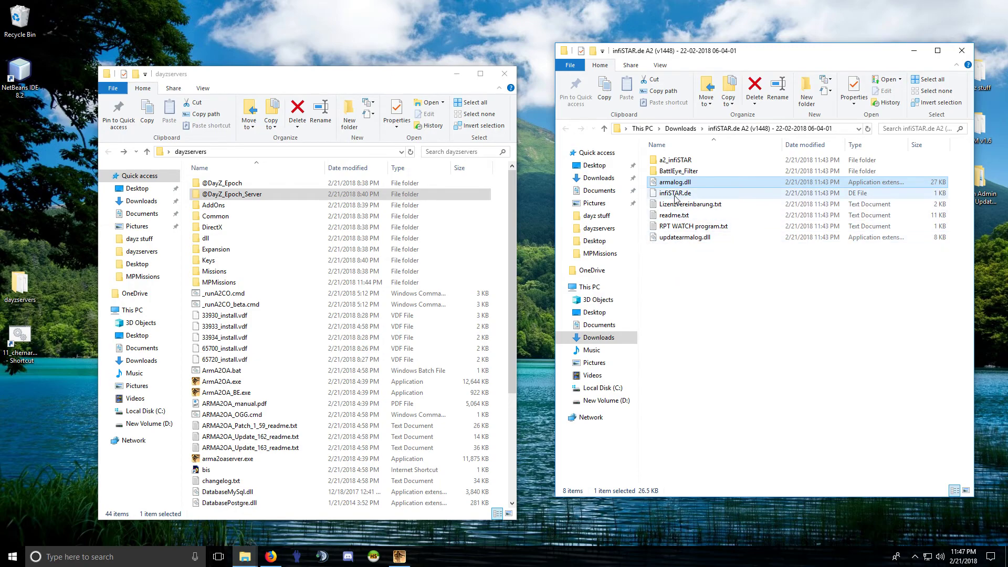
ctrl+click(682, 240)
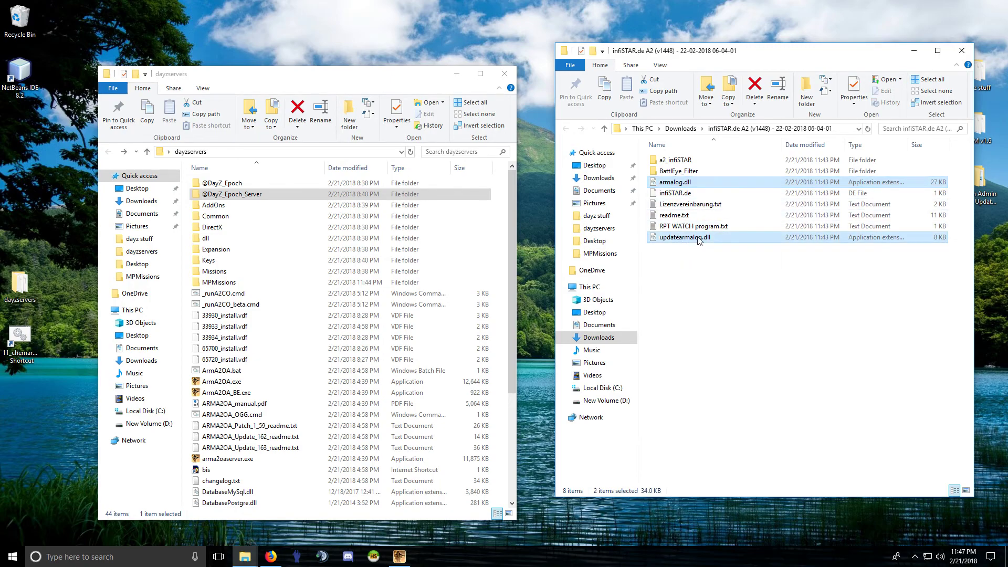
drag(682, 240, 199, 346)
click(210, 352)
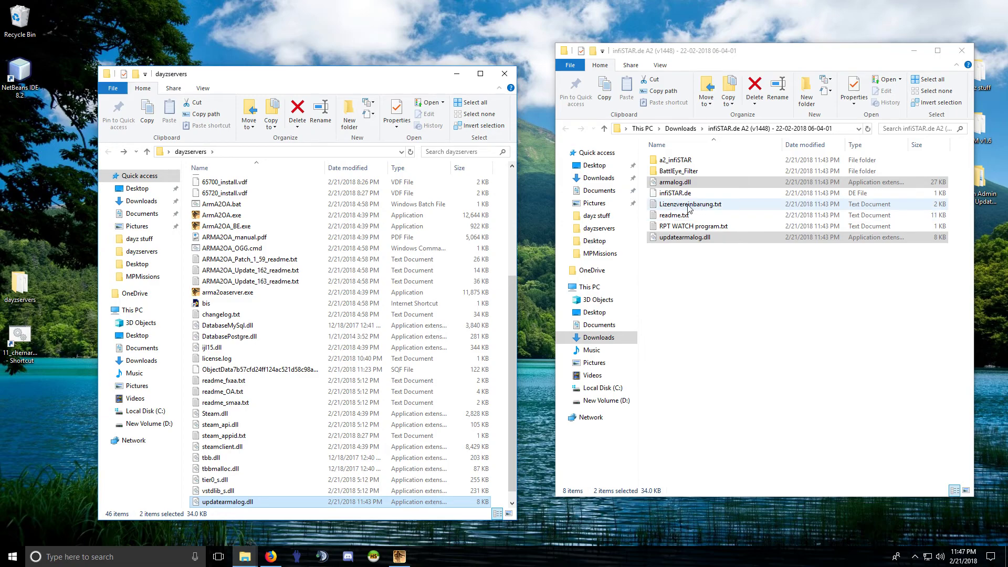
View RPT WATCH program.txt in Notepad++, then close it and select the infiSTAR.de file
right_click(699, 231)
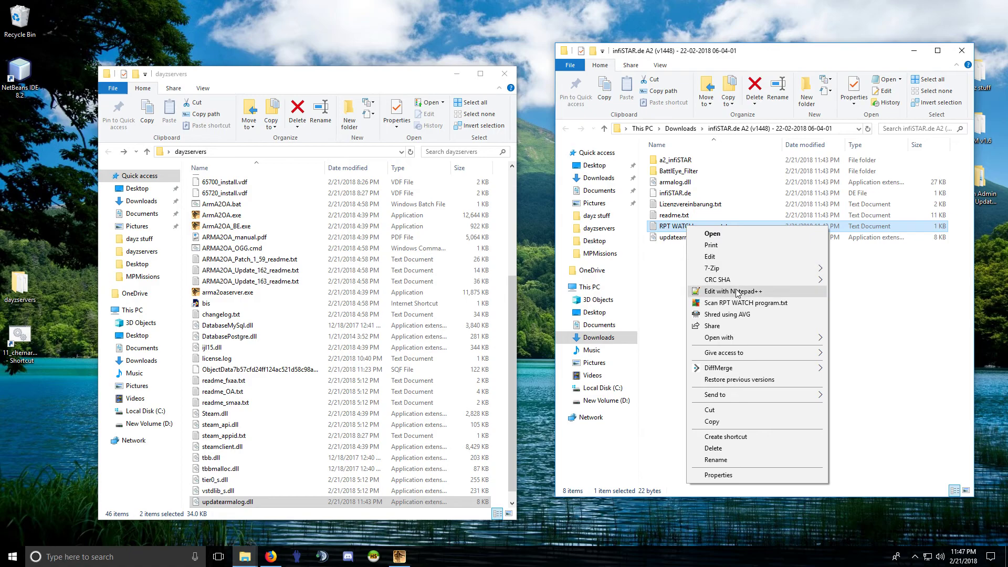
click(706, 284)
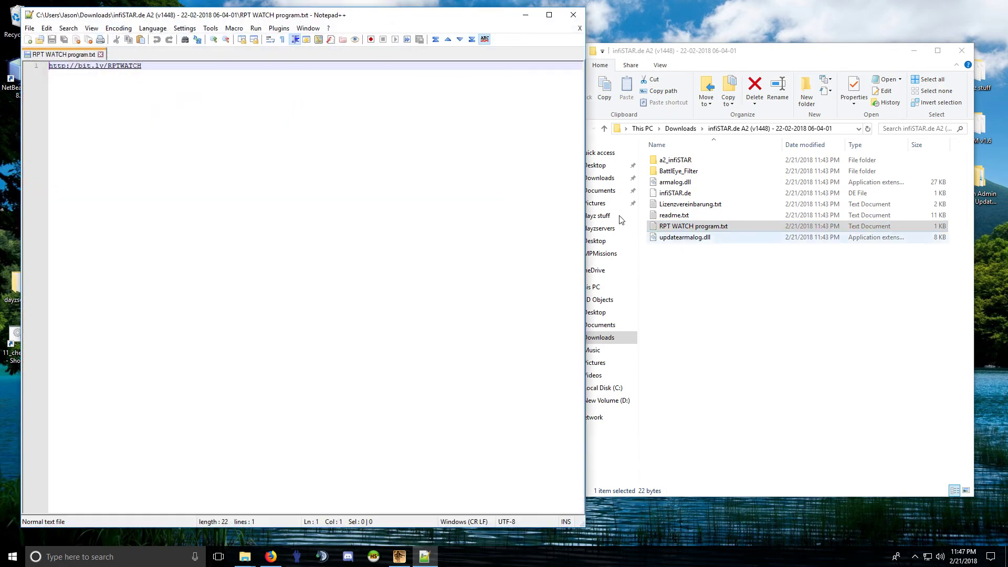
click(101, 55)
click(573, 15)
click(684, 194)
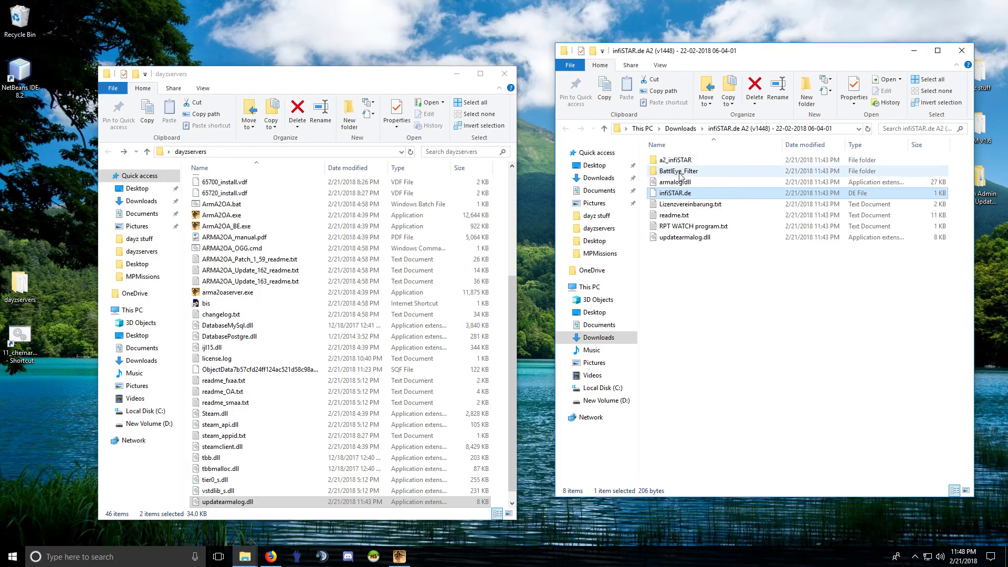
Open BattlEye_Filter\Epoch AND OverPoch and view scripts.txt in Notepad++, then close it
double_click(680, 173)
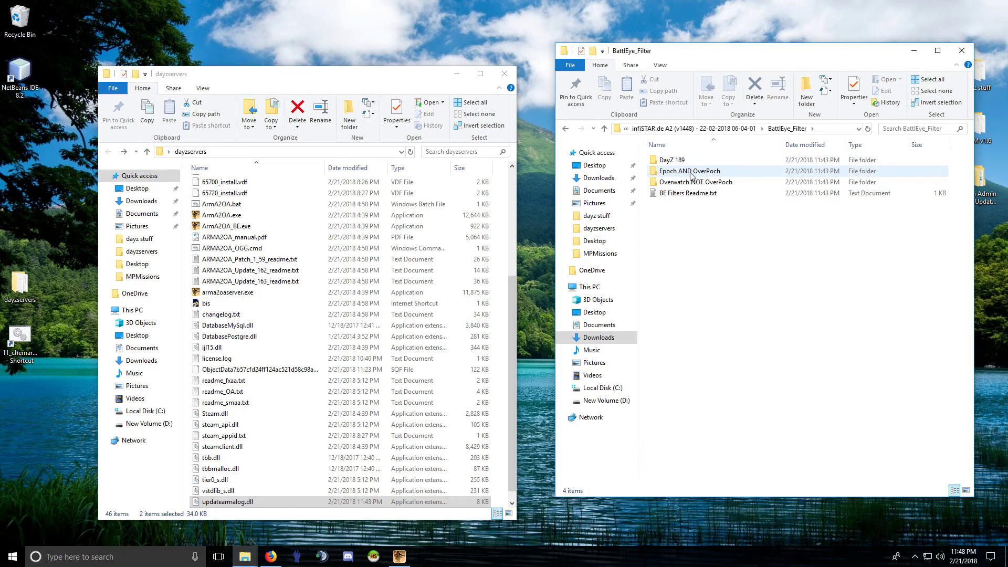
double_click(691, 172)
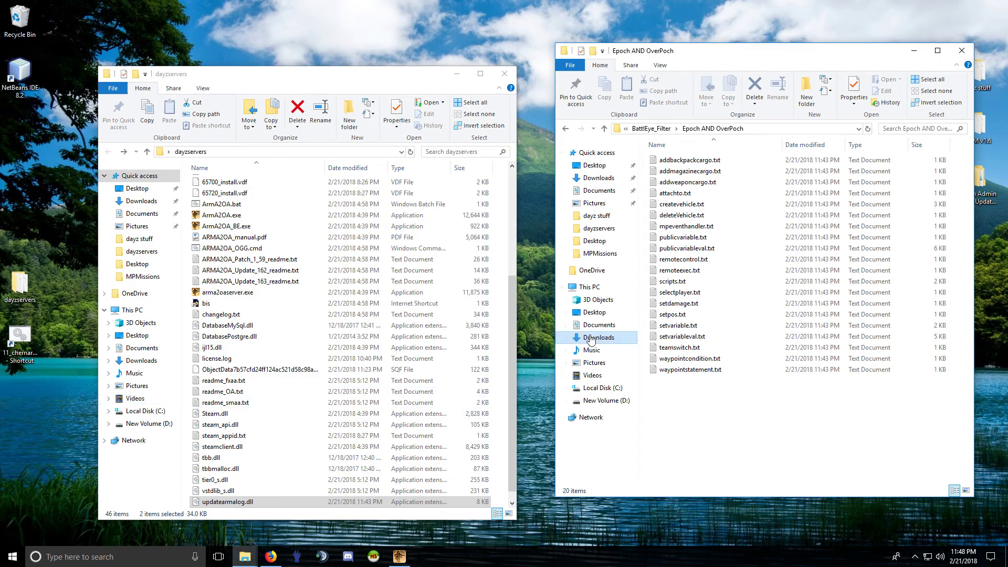
click(681, 283)
right_click(680, 284)
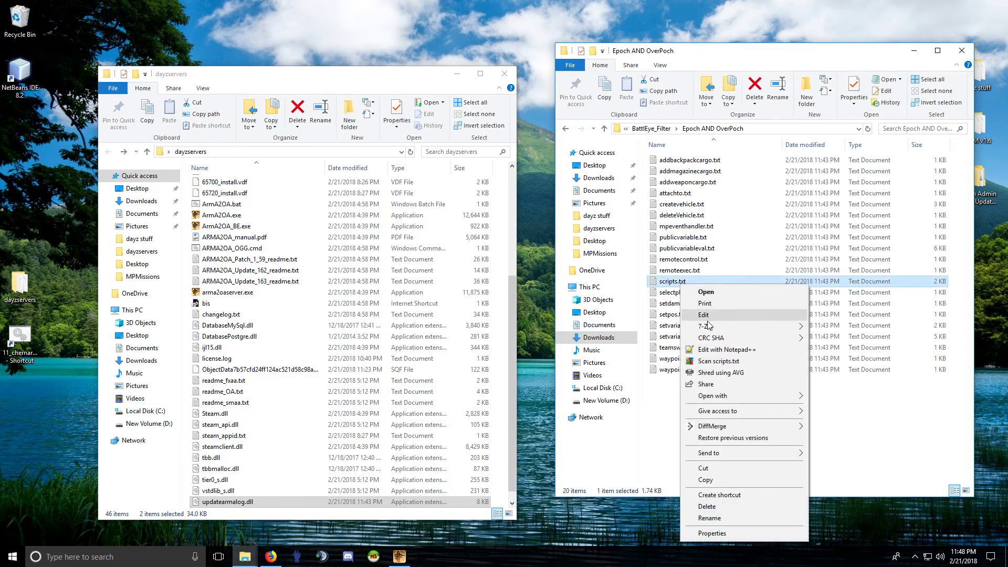
click(711, 357)
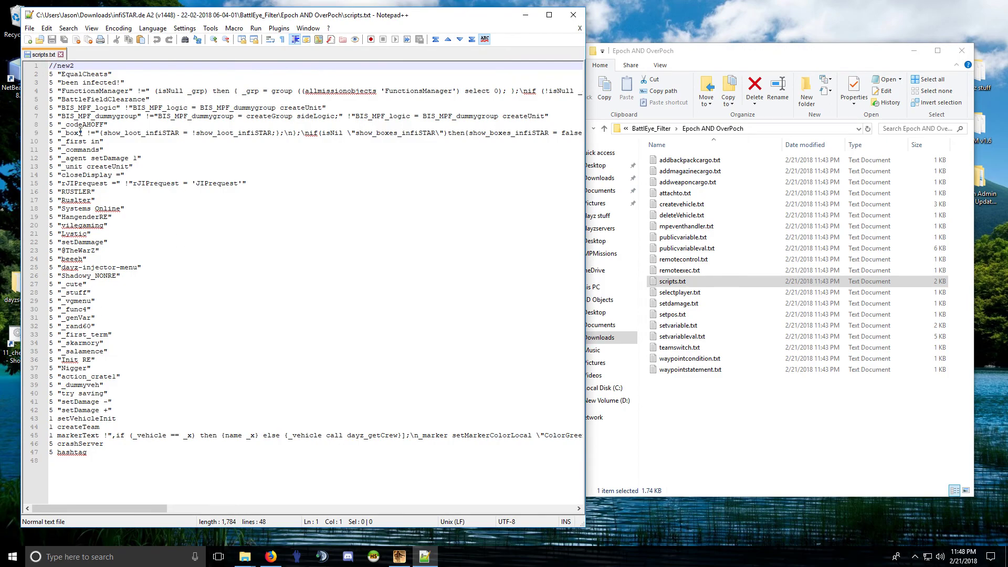
click(61, 54)
click(573, 15)
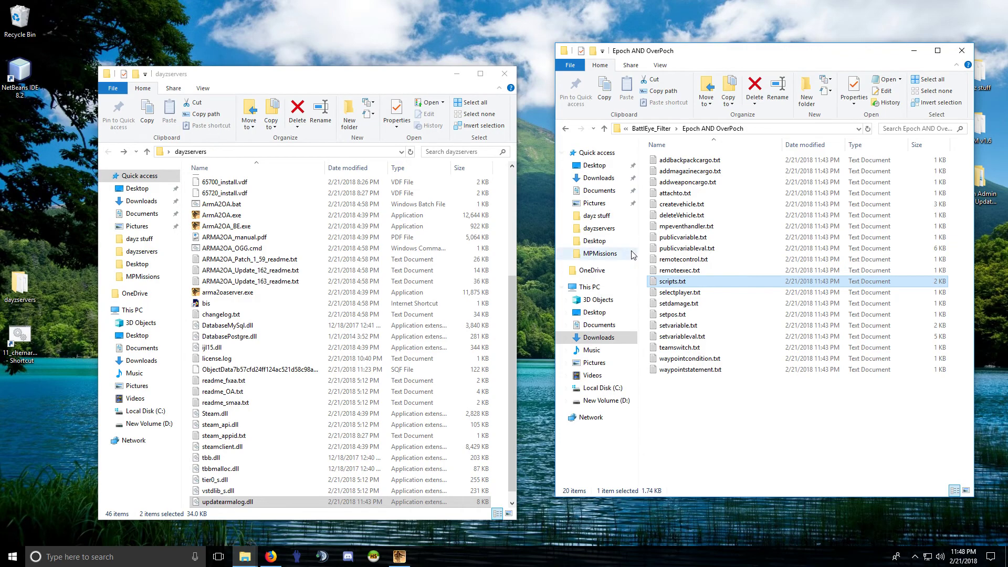
Open BE Filters Readme.txt from BattlEye_Filter, highlight the line 12 disclaimer, then close Notepad++
click(565, 128)
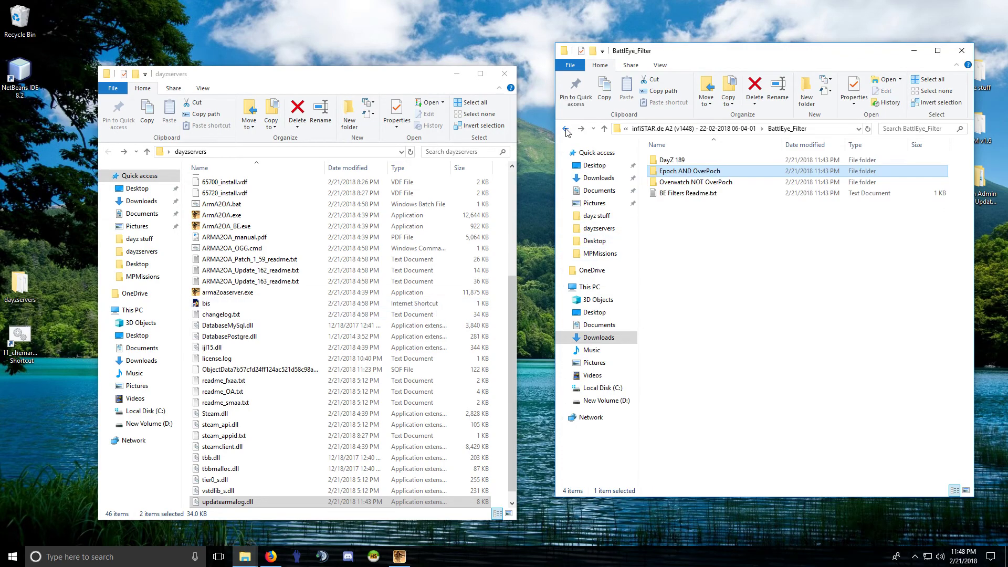
click(565, 129)
key(alt+Right)
right_click(684, 194)
click(730, 262)
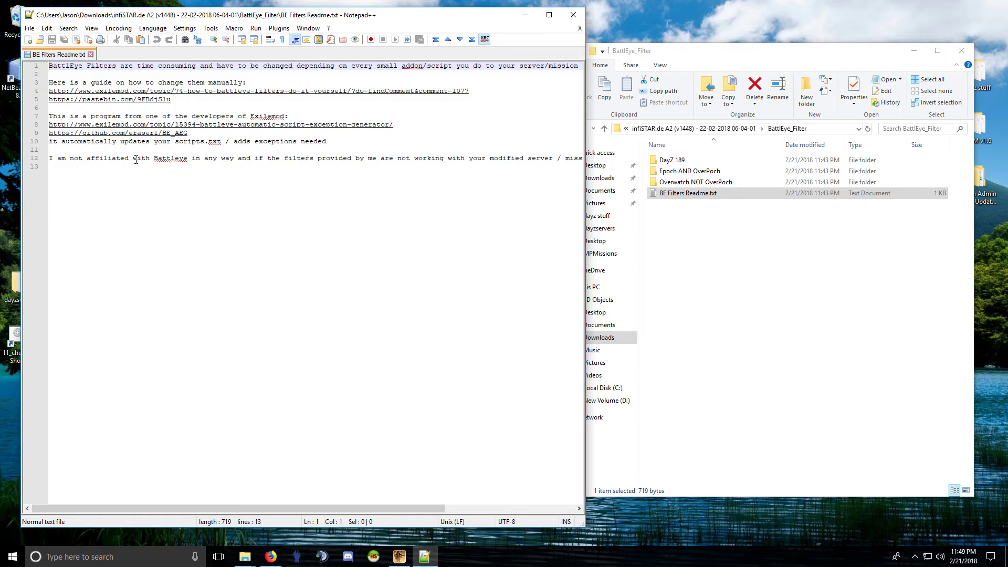
drag(396, 158, 591, 156)
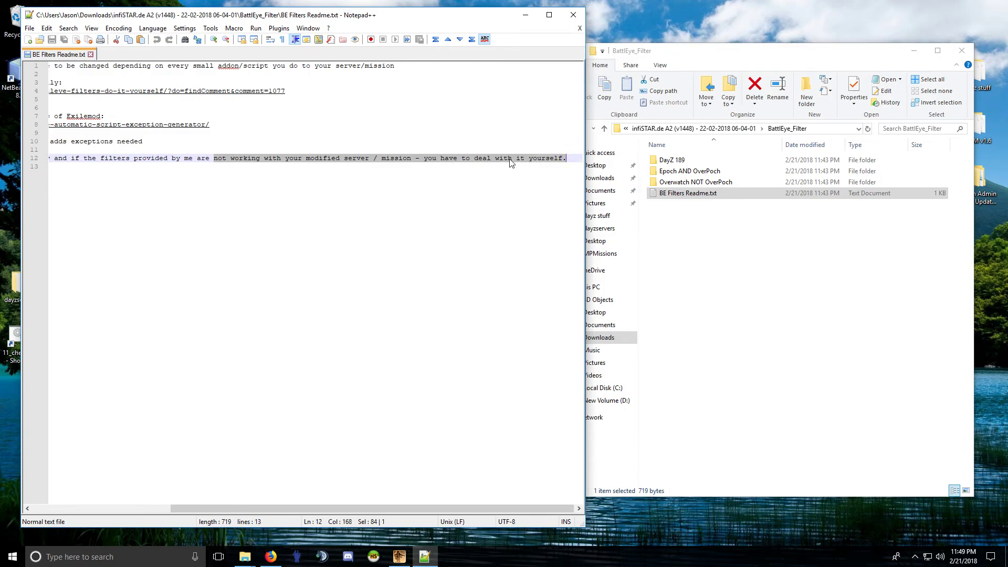
click(90, 54)
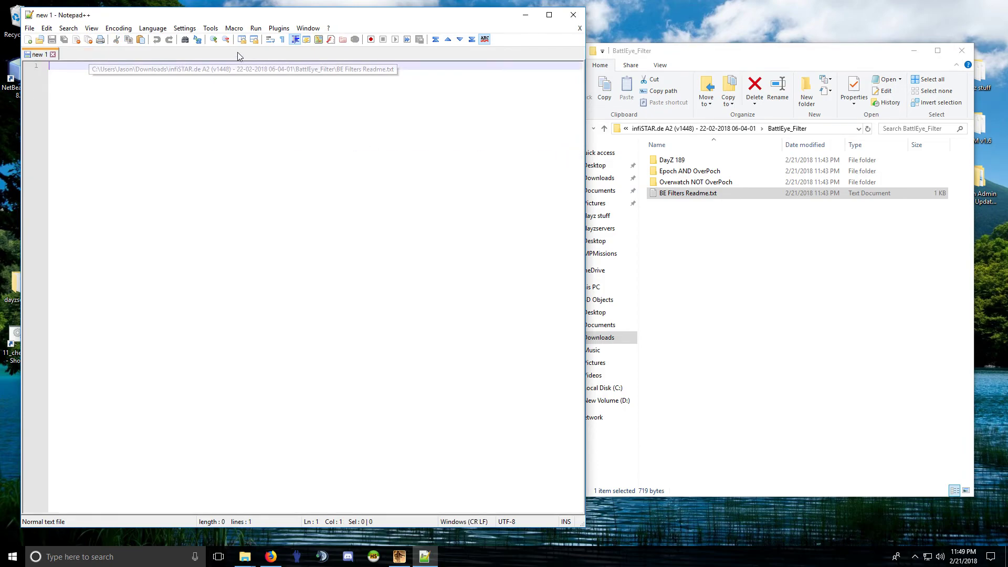
click(573, 16)
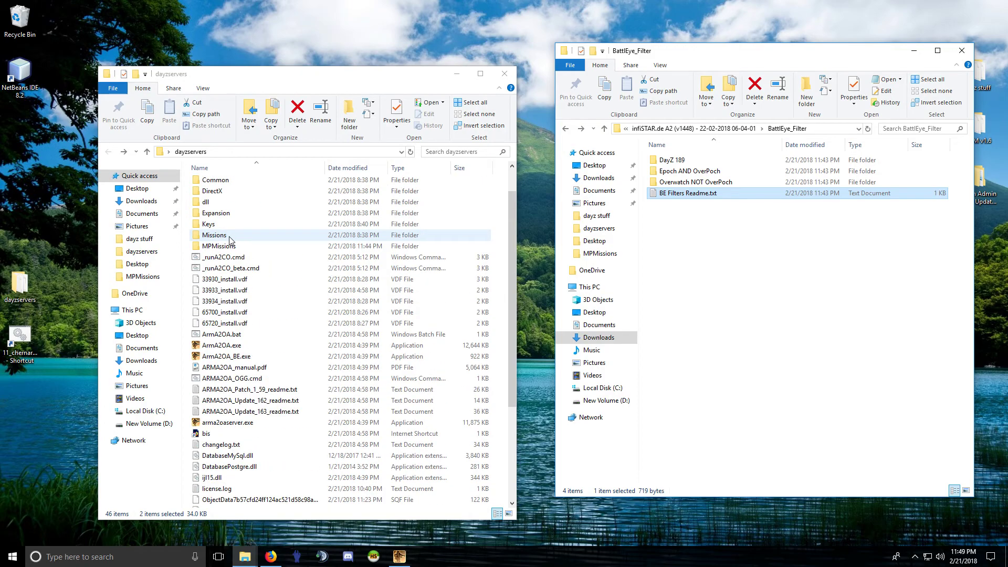
Show C:\DZE_Server_Config\BattlEye on the left and infiSTAR's Epoch AND OverPoch folder on the right
click(142, 410)
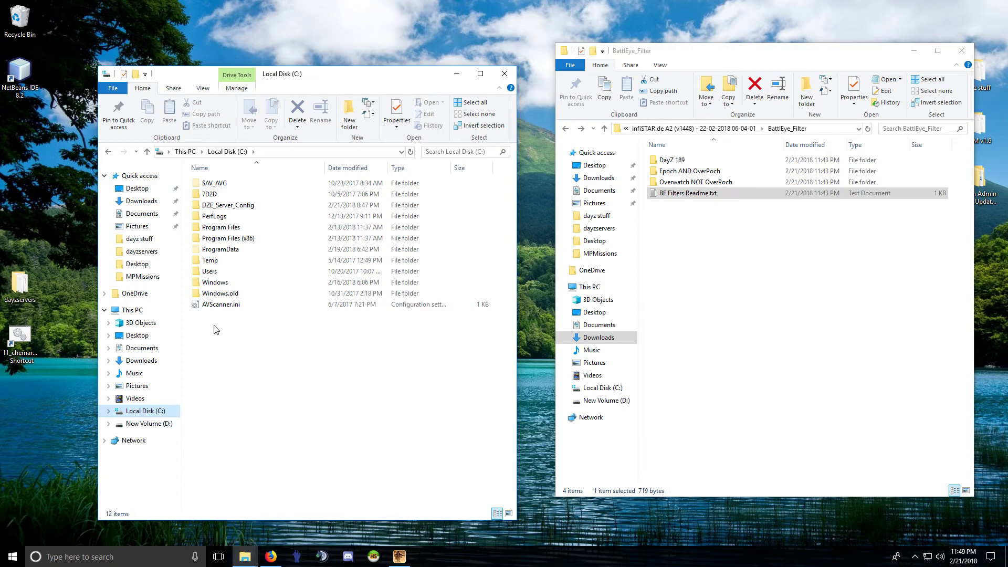
double_click(227, 204)
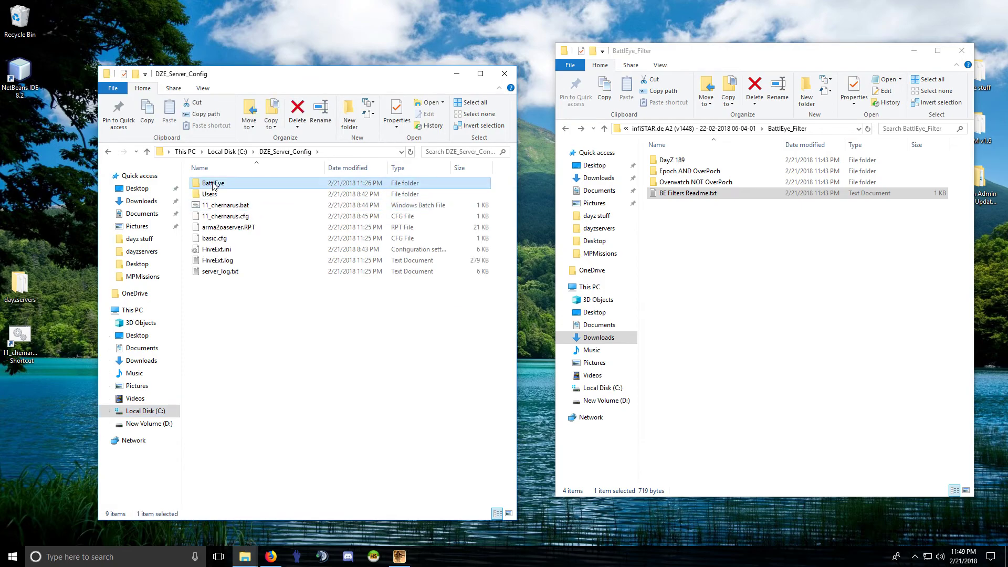
double_click(213, 184)
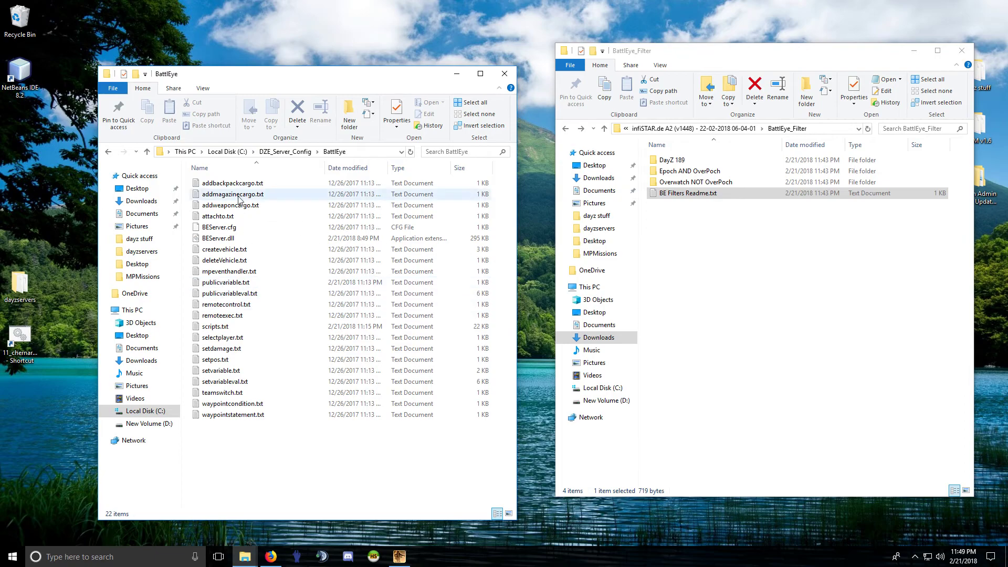
double_click(688, 171)
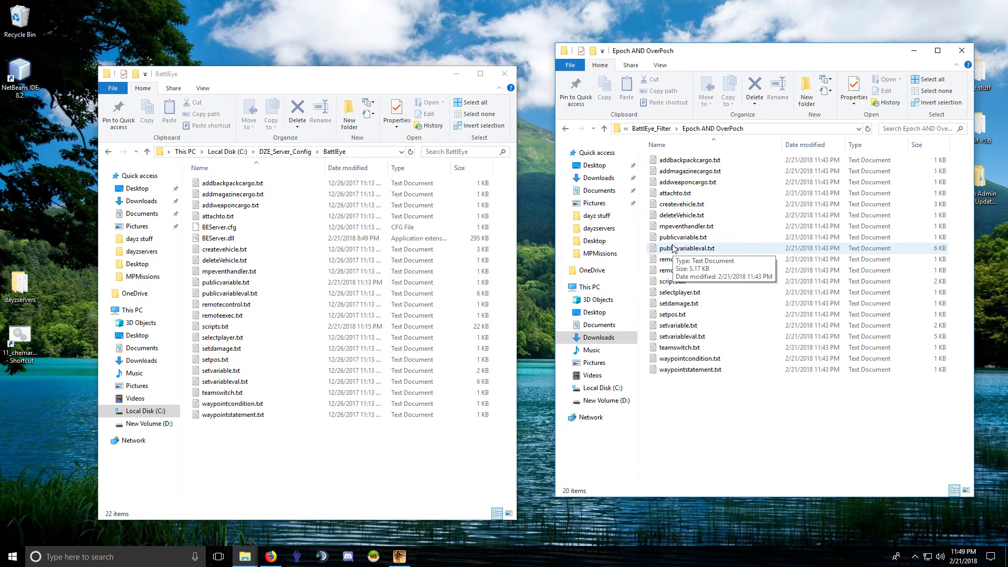
click(688, 240)
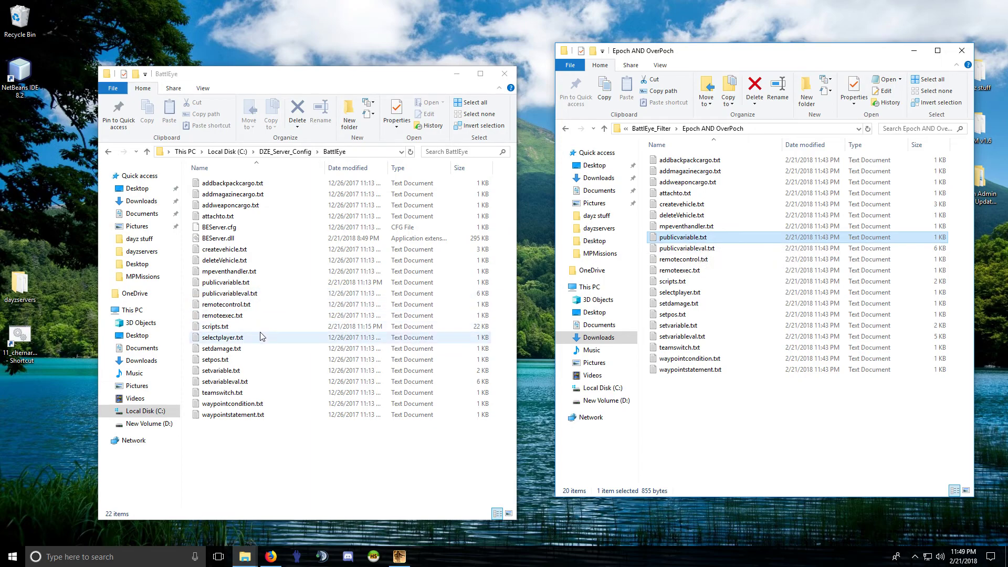
View infiSTAR's publicvariableval.txt in Notepad++, then close it and the editor
click(661, 251)
right_click(672, 251)
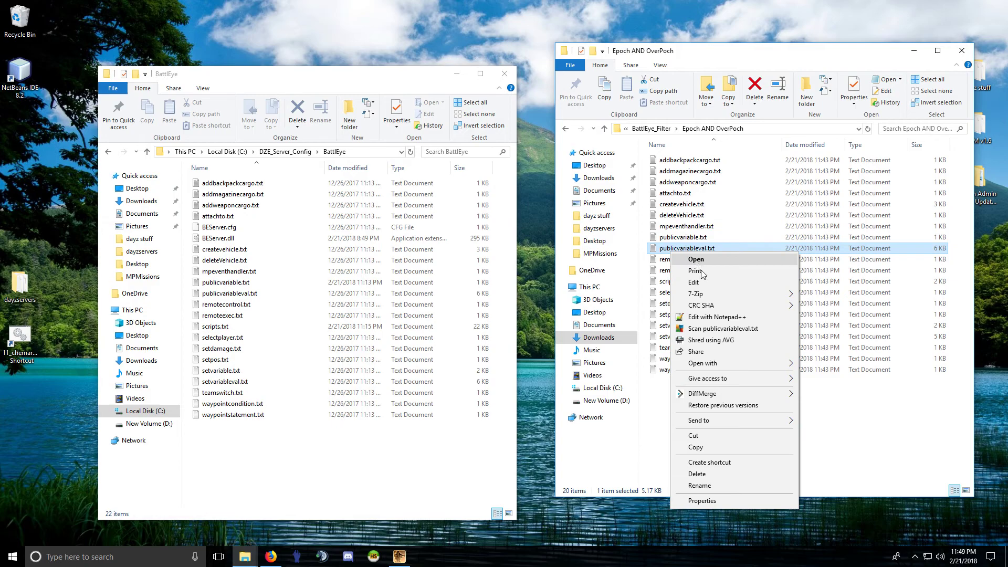
click(715, 317)
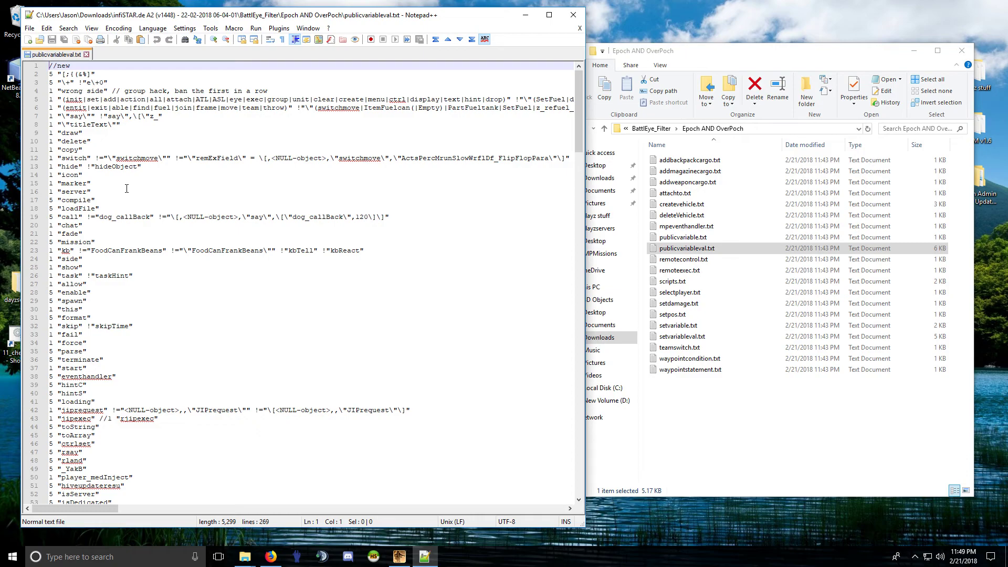
click(86, 54)
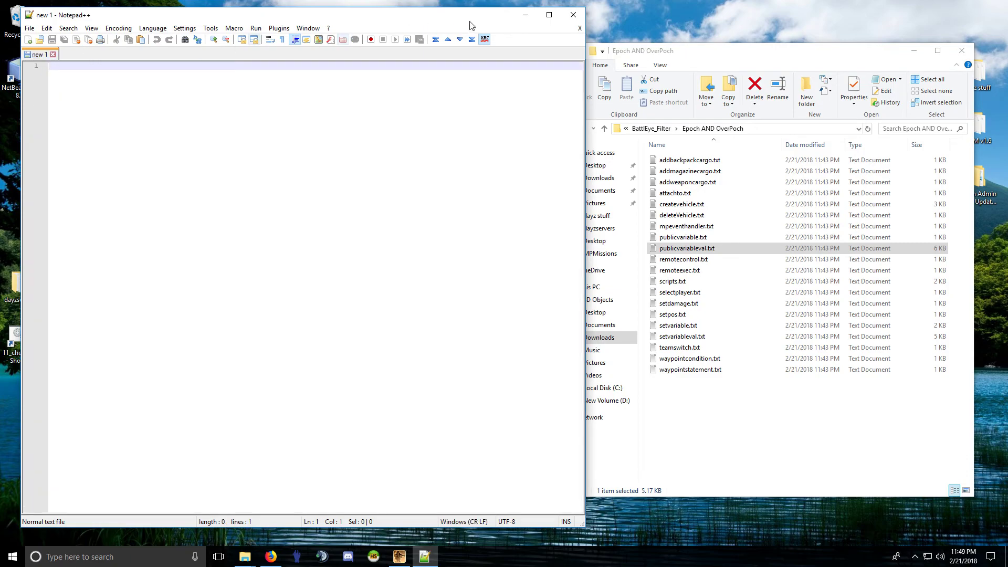
click(573, 14)
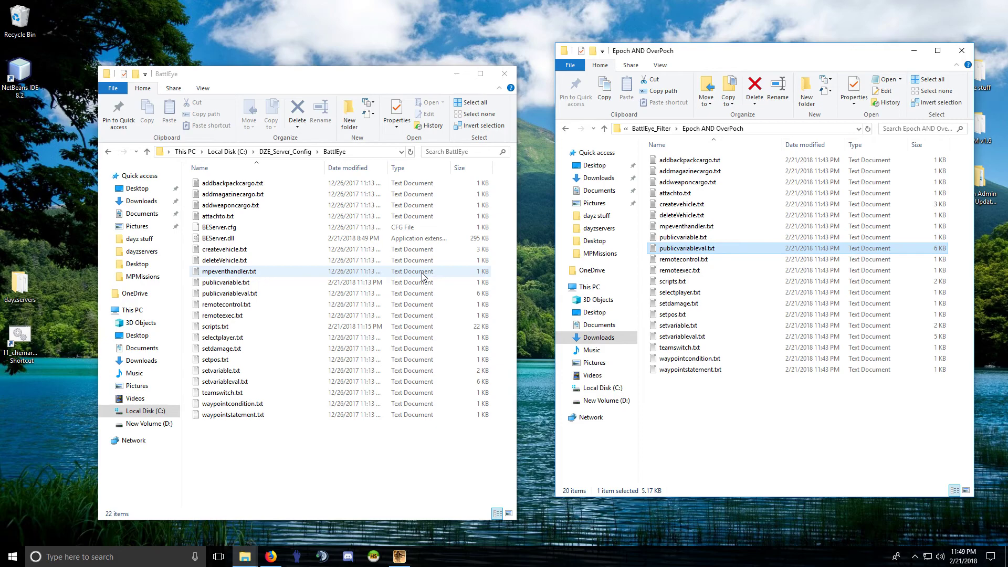
right_click(676, 240)
click(698, 294)
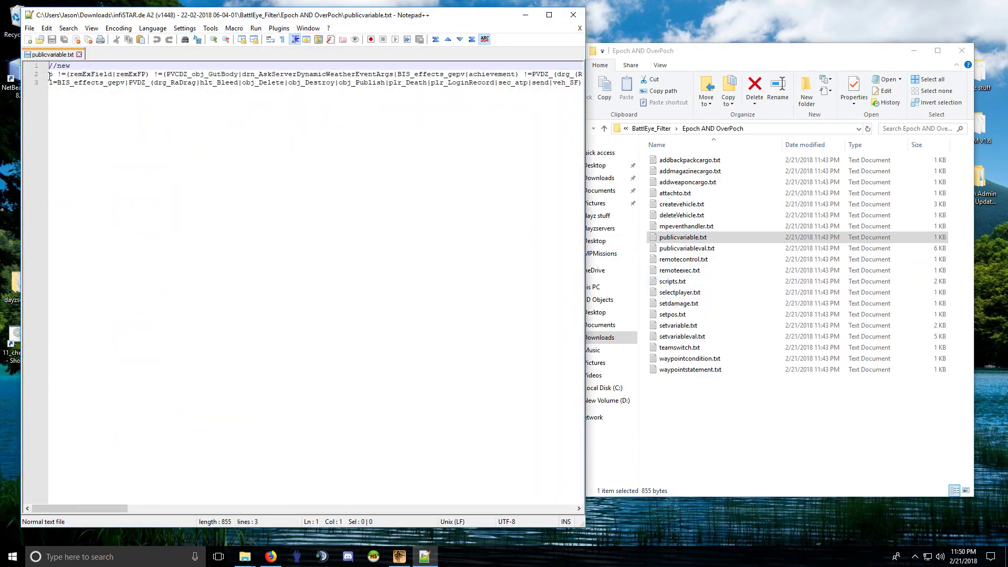
click(124, 75)
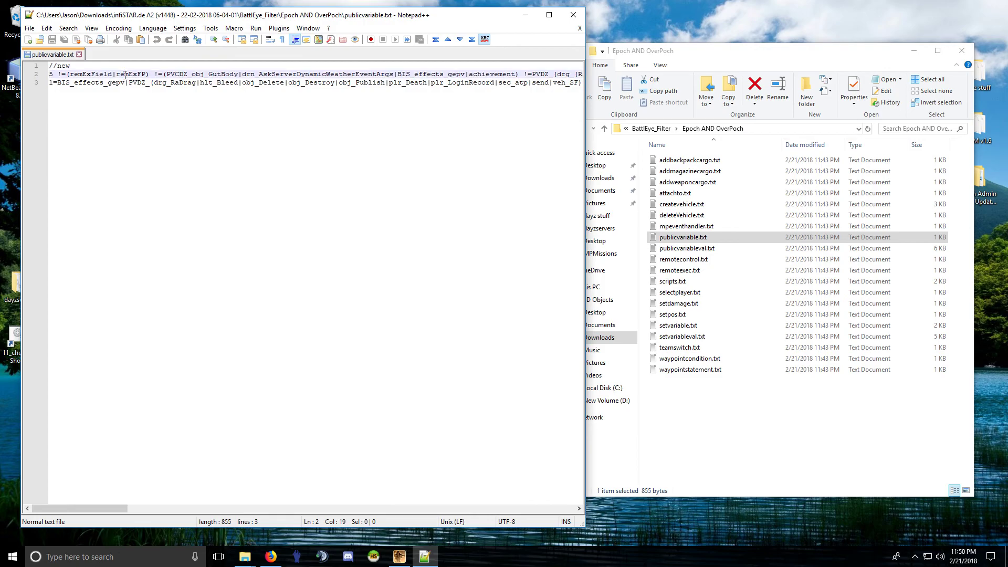
drag(54, 83, 51, 95)
click(87, 74)
key(End)
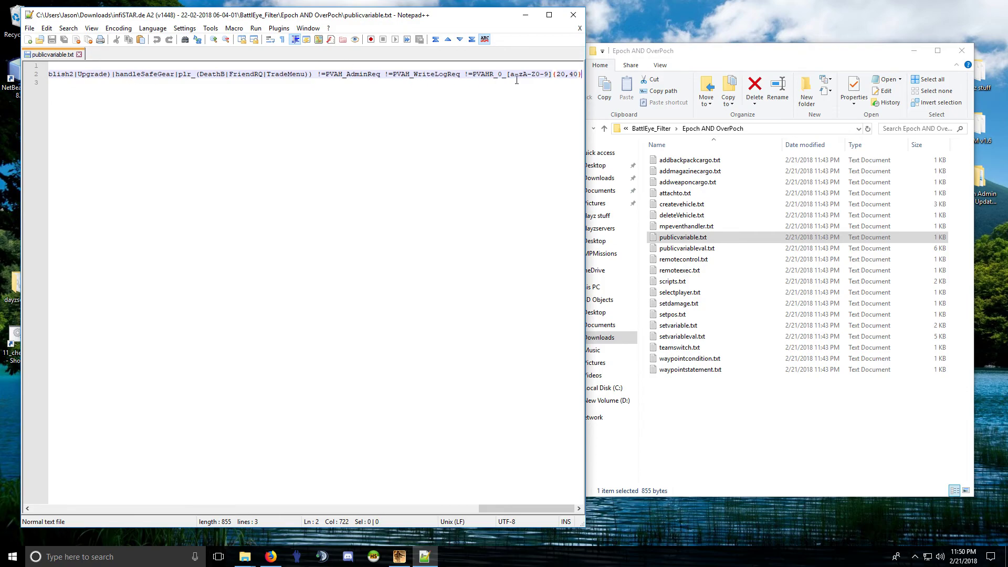
drag(580, 74, 465, 75)
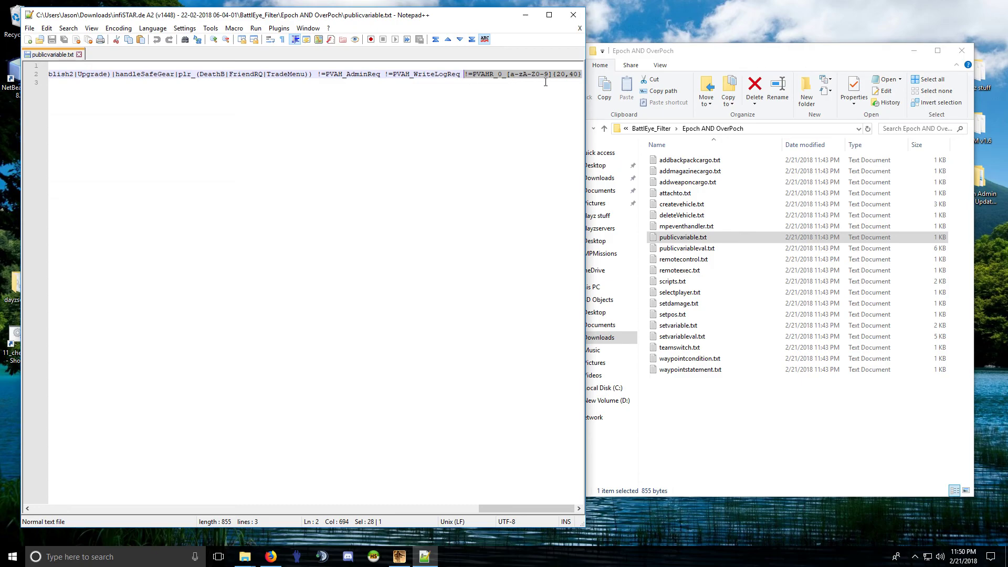
drag(531, 75, 317, 77)
key(ctrl+c)
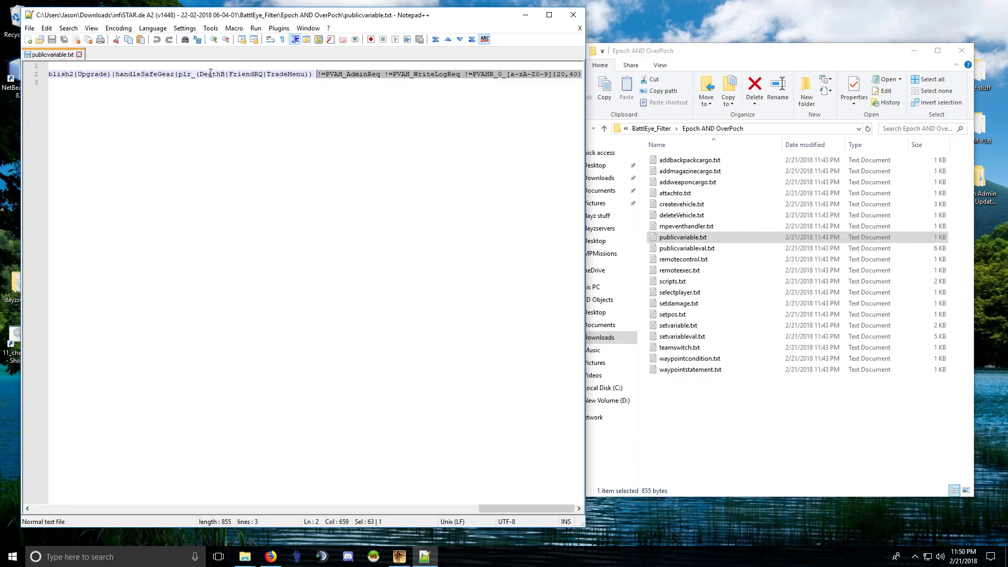
click(79, 54)
click(573, 14)
Open the server's publicvariable.txt and paste the copied exceptions at the end of line 2
click(234, 284)
right_click(235, 284)
click(281, 348)
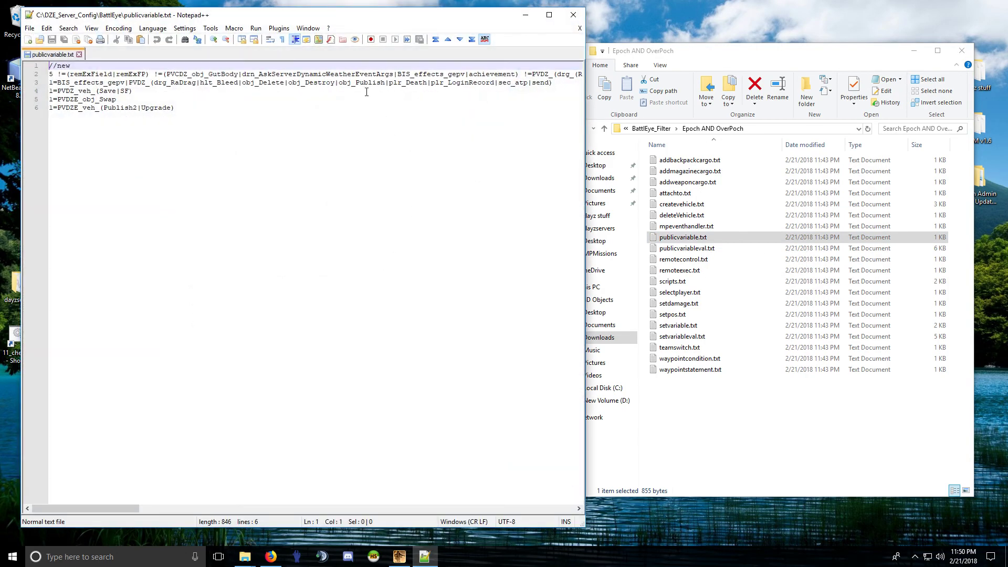
click(340, 73)
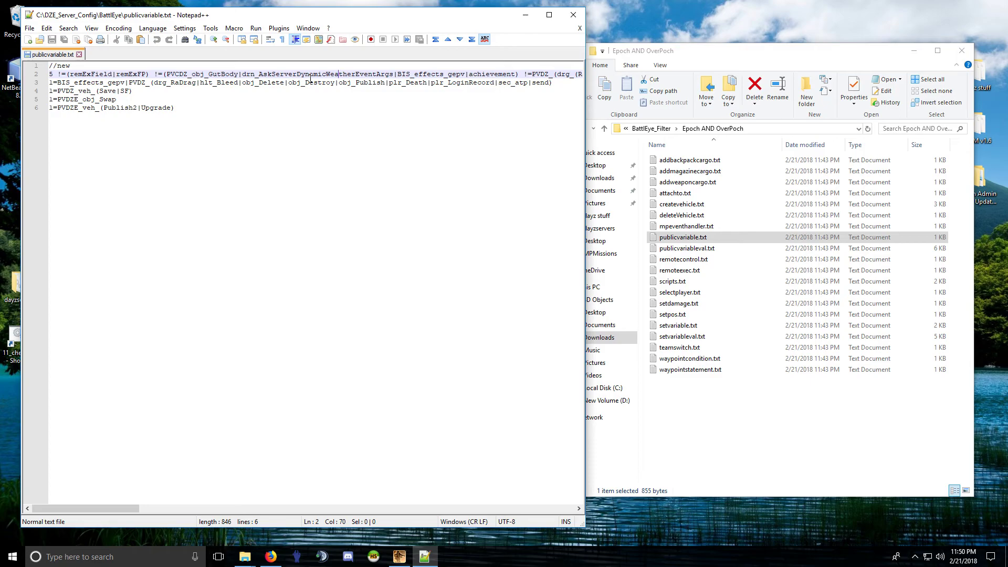
key(End)
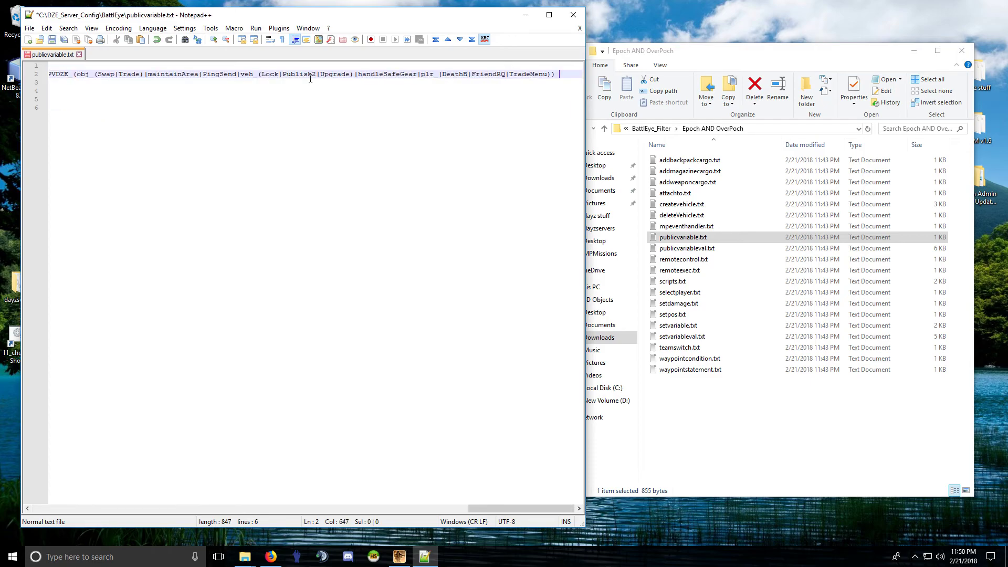
key(ctrl+v)
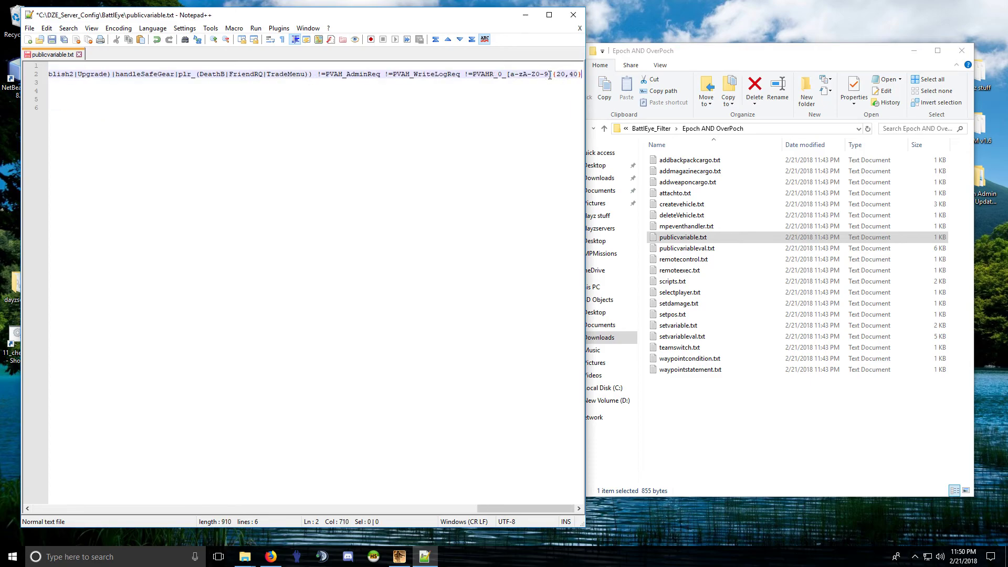
Trim the last pasted entry to !"PVAHR_0_" and review line 2
key(BackSpace)
key(BackSpace)
key(BackSpace)
key(BackSpace)
key(BackSpace)
key(BackSpace)
key(BackSpace)
key(BackSpace)
key(BackSpace)
key(BackSpace)
key(BackSpace)
key(BackSpace)
key(BackSpace)
key(BackSpace)
key(BackSpace)
key(BackSpace)
key(BackSpace)
key(BackSpace)
text(")
key(BackSpace)
drag(460, 75, 325, 75)
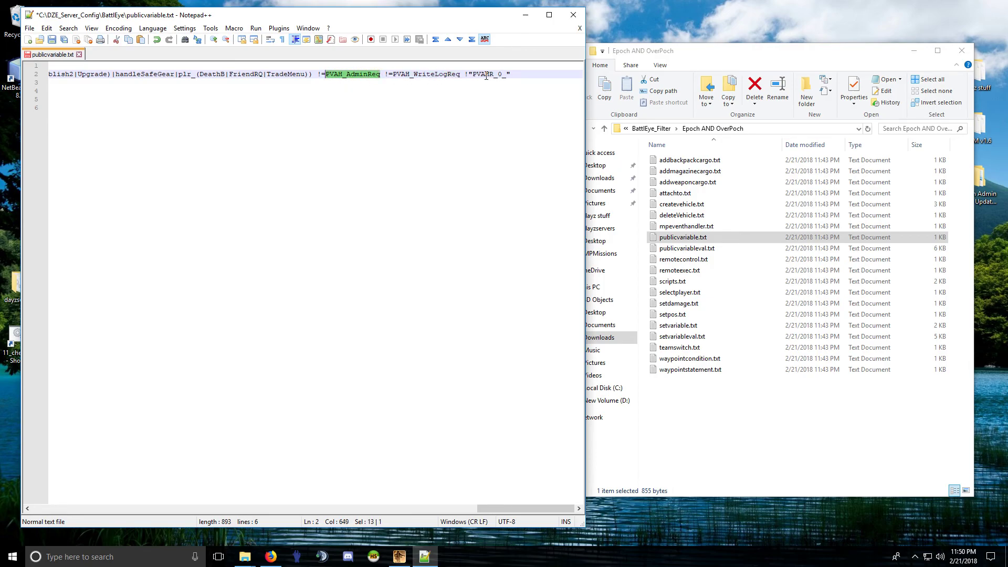
mouse_move(463, 74)
mouse_down()
mouse_move(509, 74)
mouse_move(473, 74)
mouse_up()
click(506, 74)
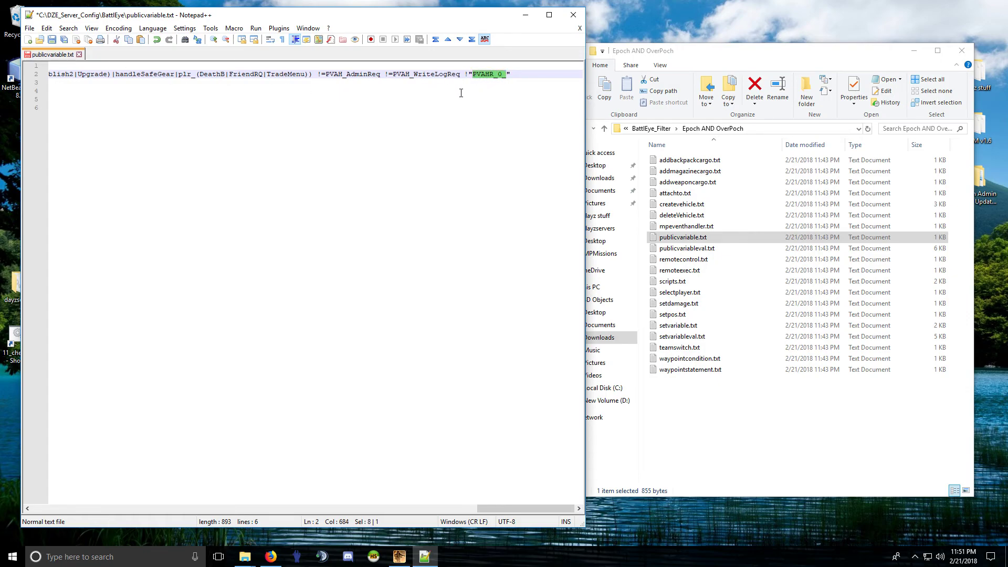
click(463, 93)
click(492, 75)
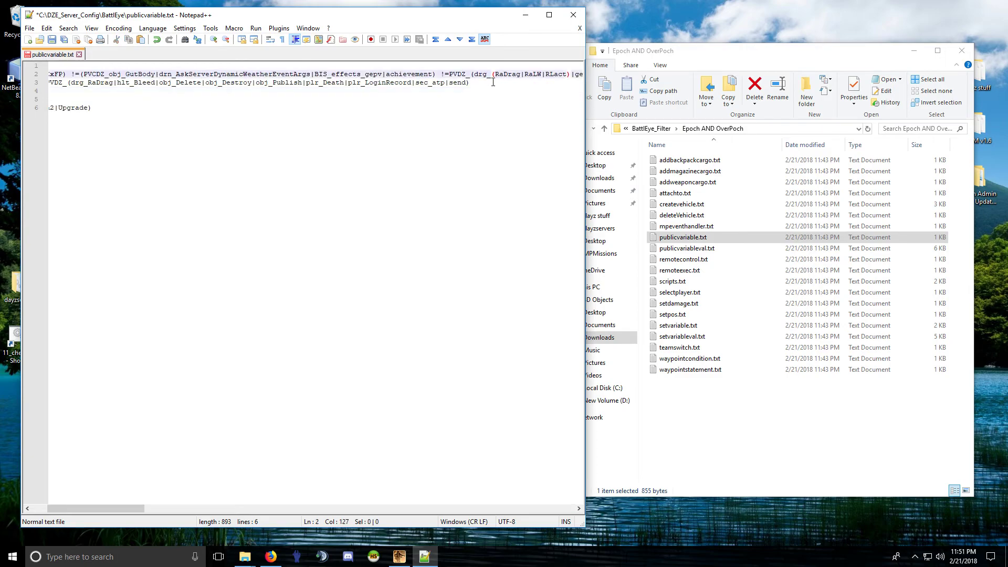
key(End)
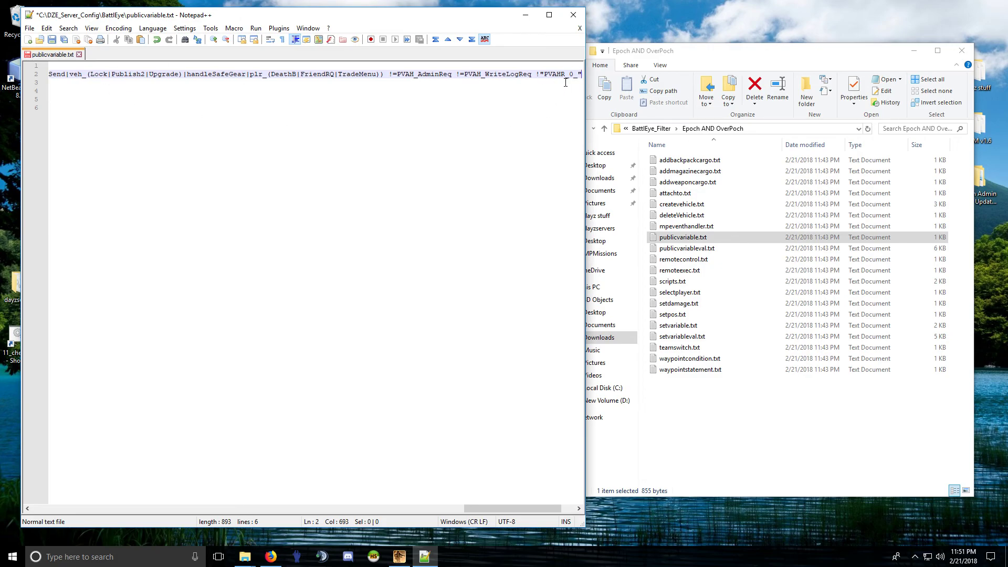
Save the server's publicvariable.txt and return to the start of line 2
click(52, 39)
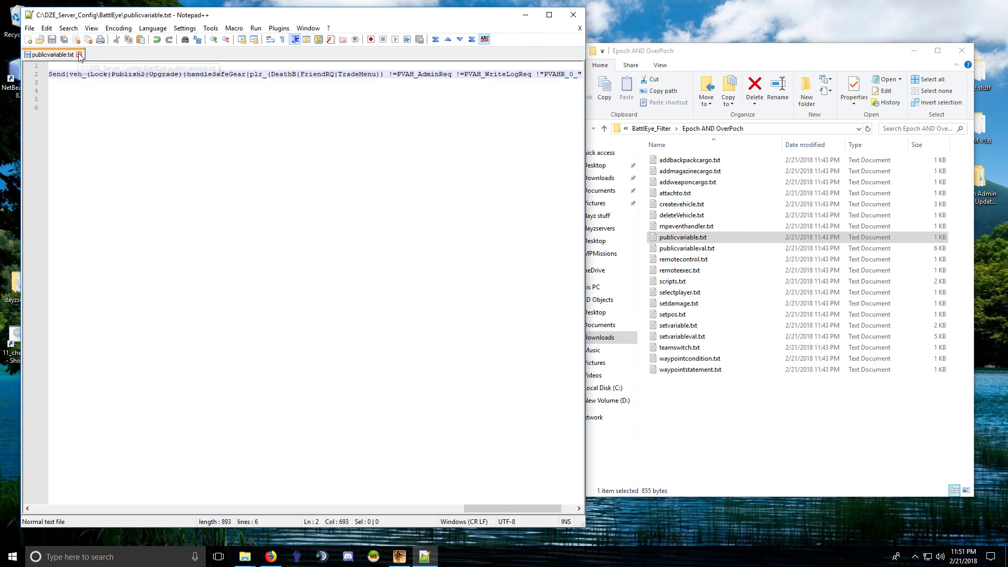
click(179, 75)
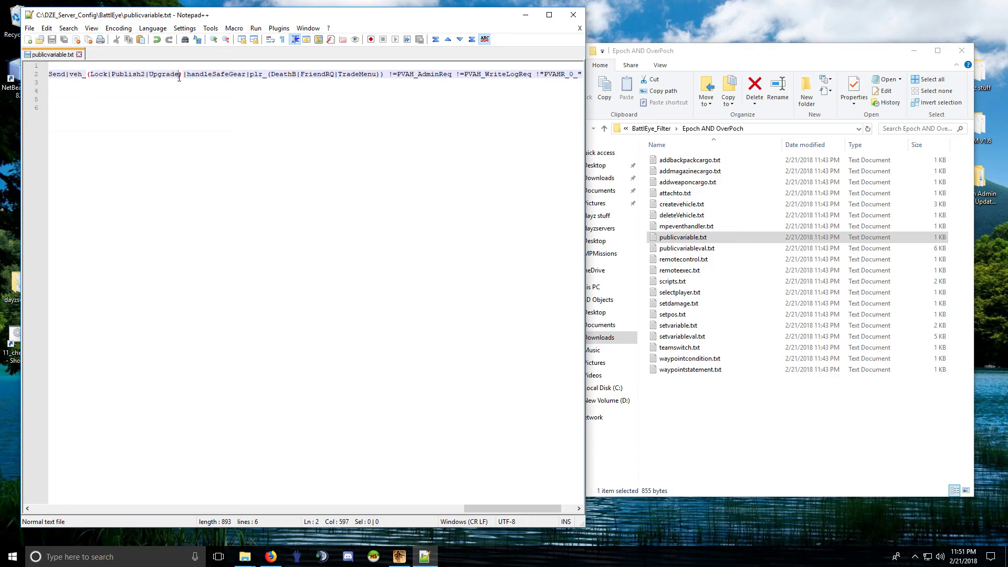
key(Home)
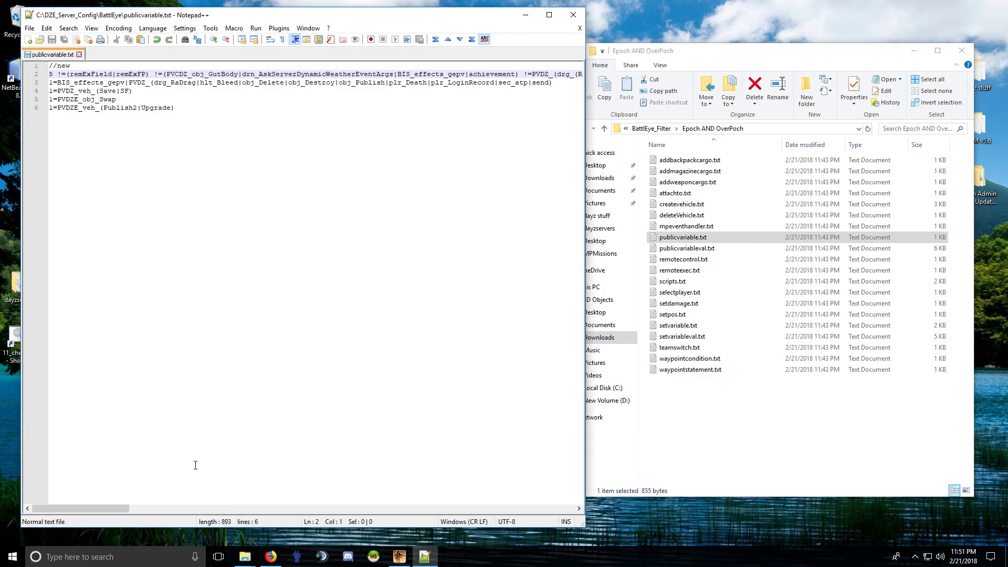
drag(108, 506, 576, 495)
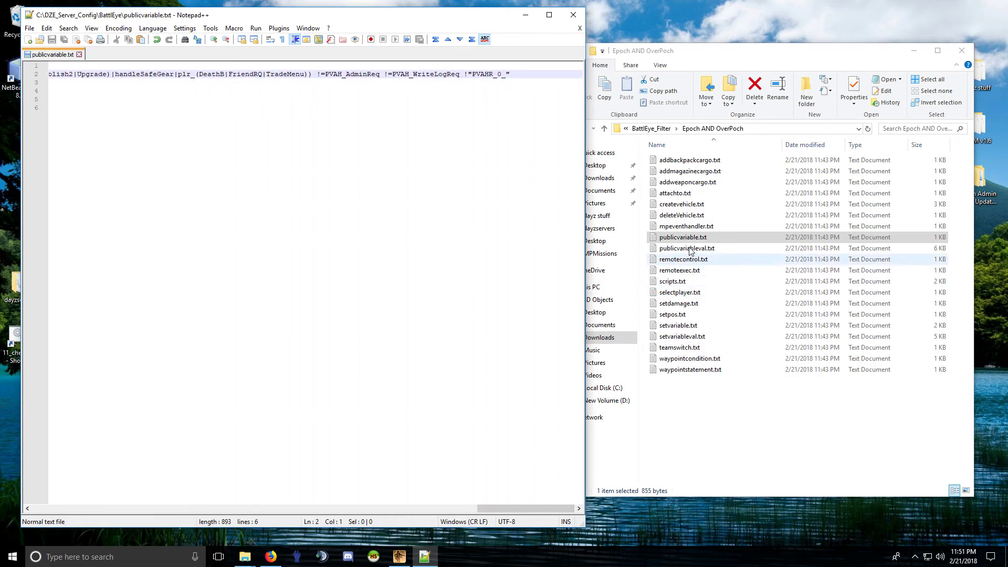
Copy the full !=PVAHR_0_[a-zA-Z0-9]{20,40} exception from the downloaded publicvariable.txt
click(686, 239)
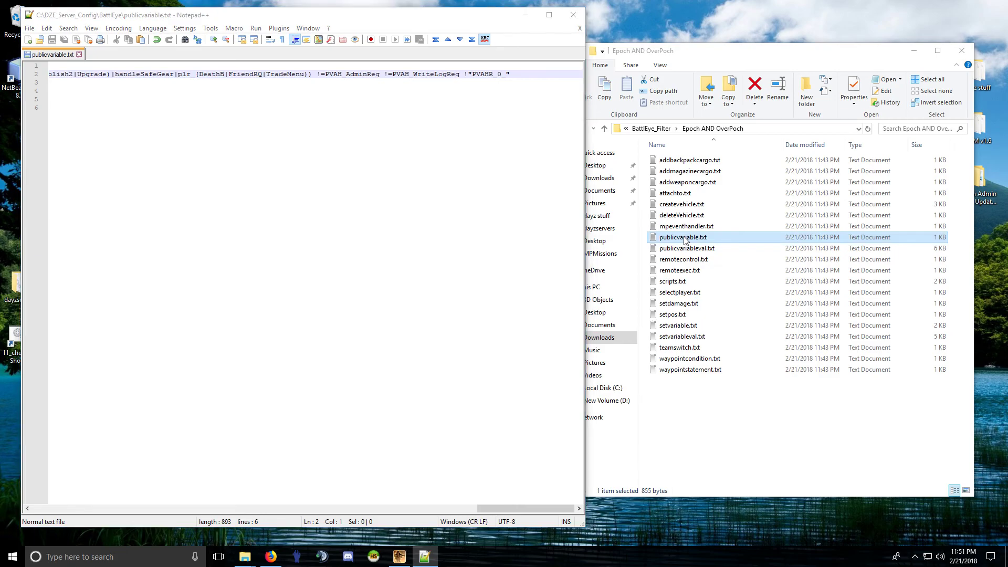
right_click(685, 238)
click(729, 302)
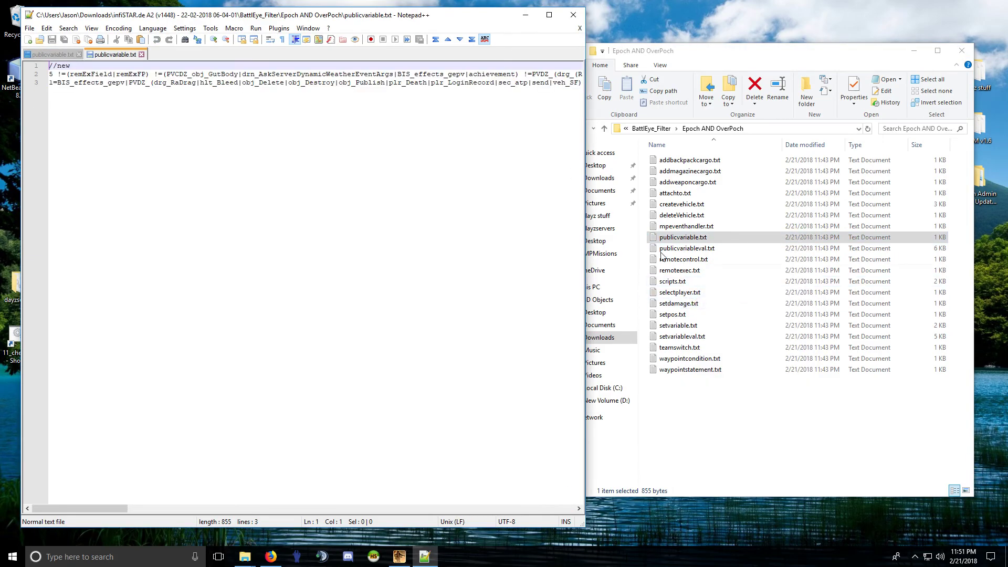
click(468, 74)
key(End)
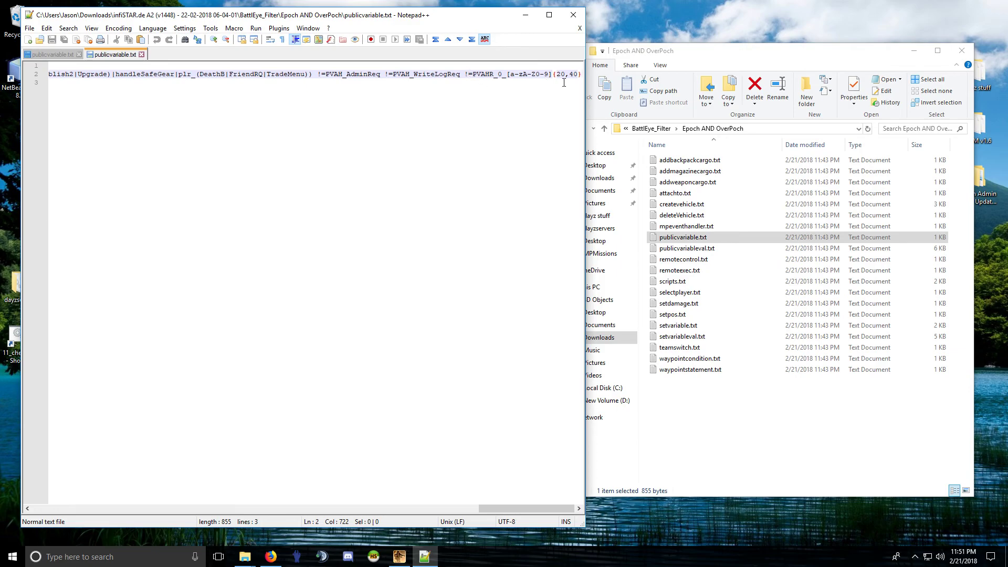
drag(582, 74, 465, 75)
key(ctrl+c)
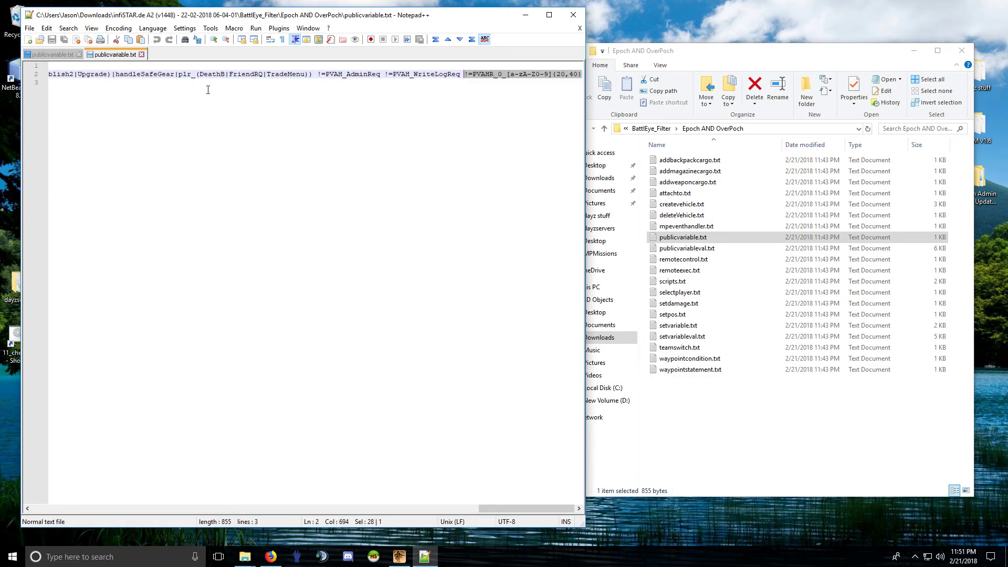
click(141, 54)
Replace the server file's shortened PVAHR_0_ entry with that exception, save, and close it
click(511, 77)
key(BackSpace)
key(BackSpace)
key(BackSpace)
key(BackSpace)
key(BackSpace)
key(BackSpace)
key(BackSpace)
key(BackSpace)
key(BackSpace)
key(BackSpace)
key(BackSpace)
key(ctrl+v)
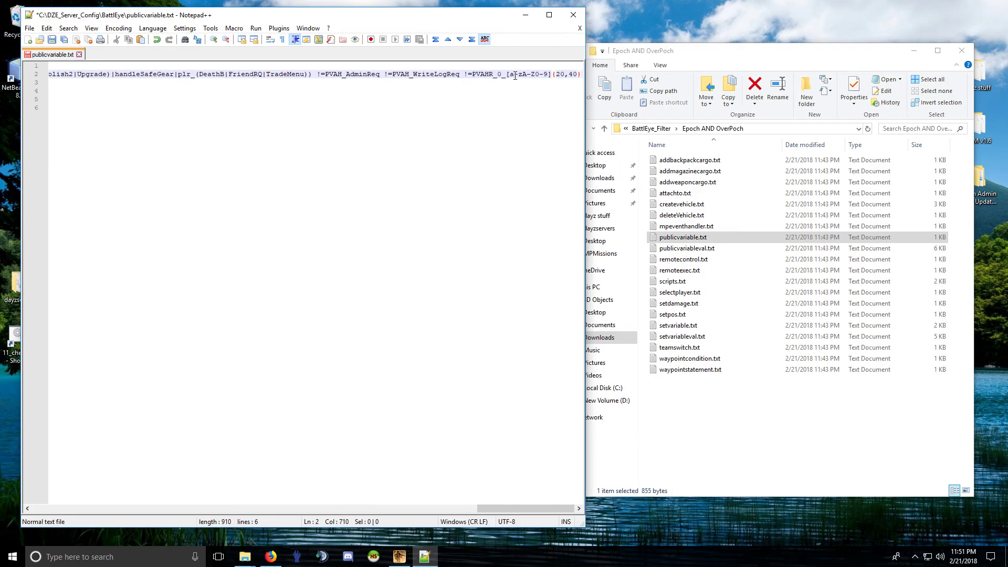
click(51, 39)
click(78, 54)
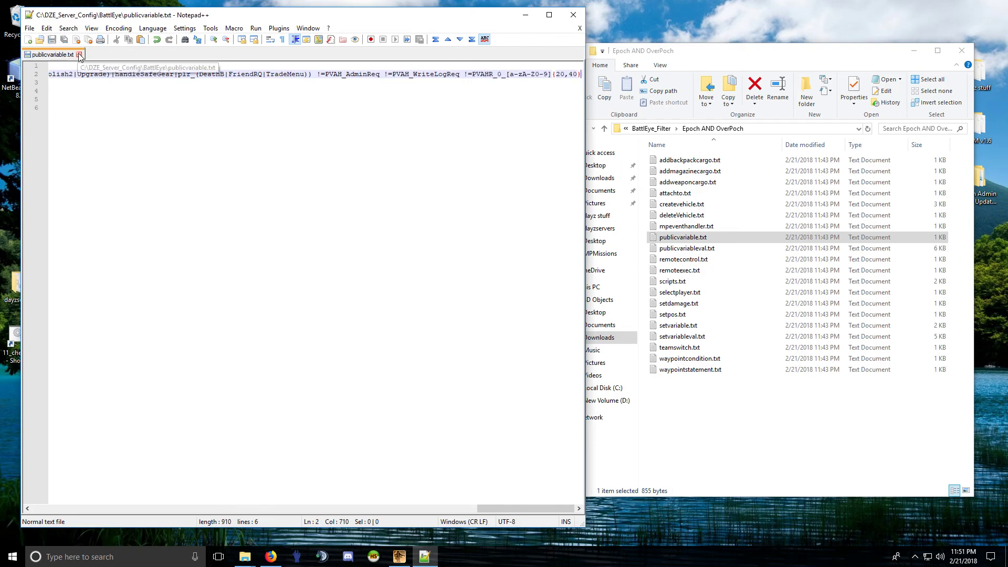
click(573, 14)
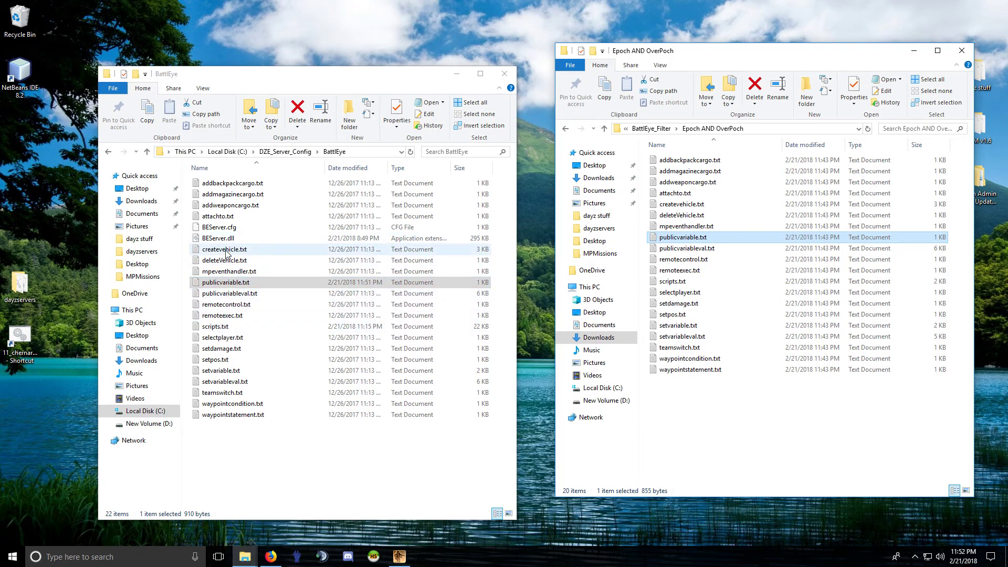
click(219, 328)
right_click(217, 329)
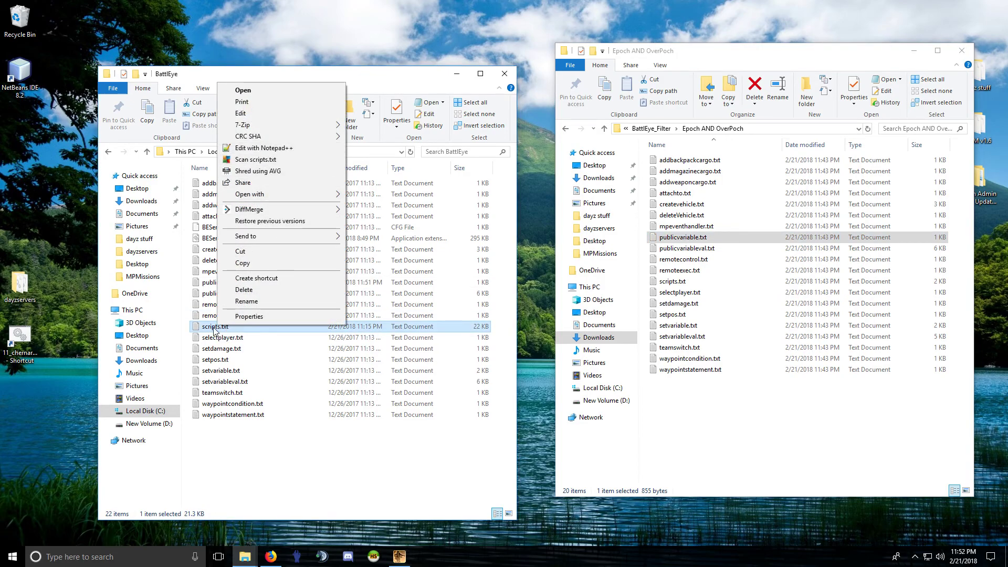
click(264, 148)
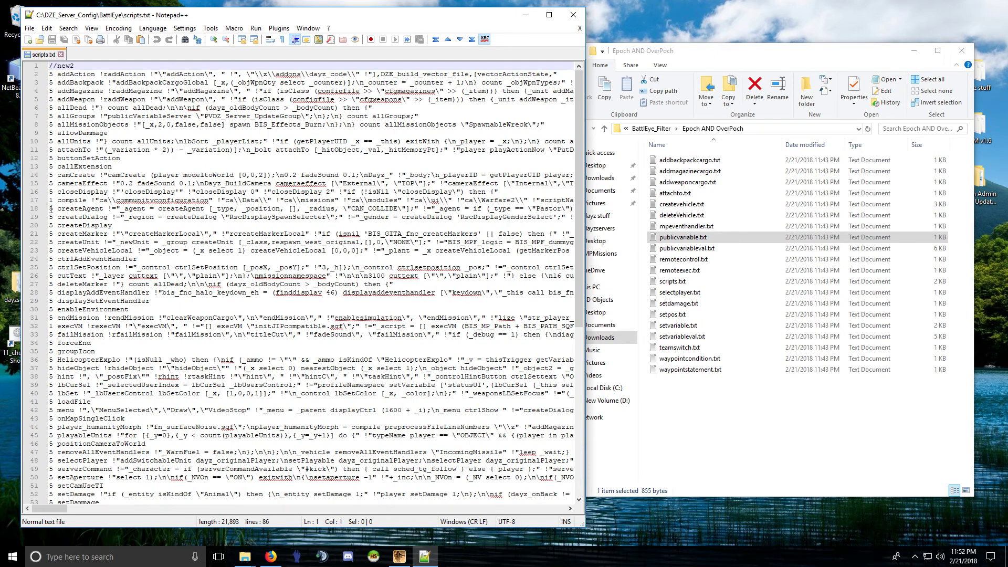
double_click(51, 326)
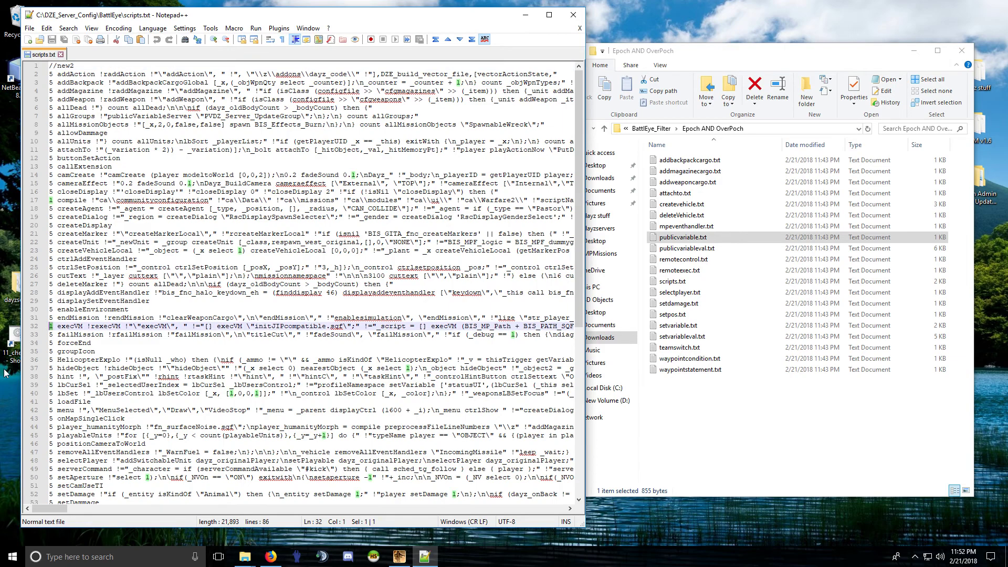
scroll(67, 382, down, 2)
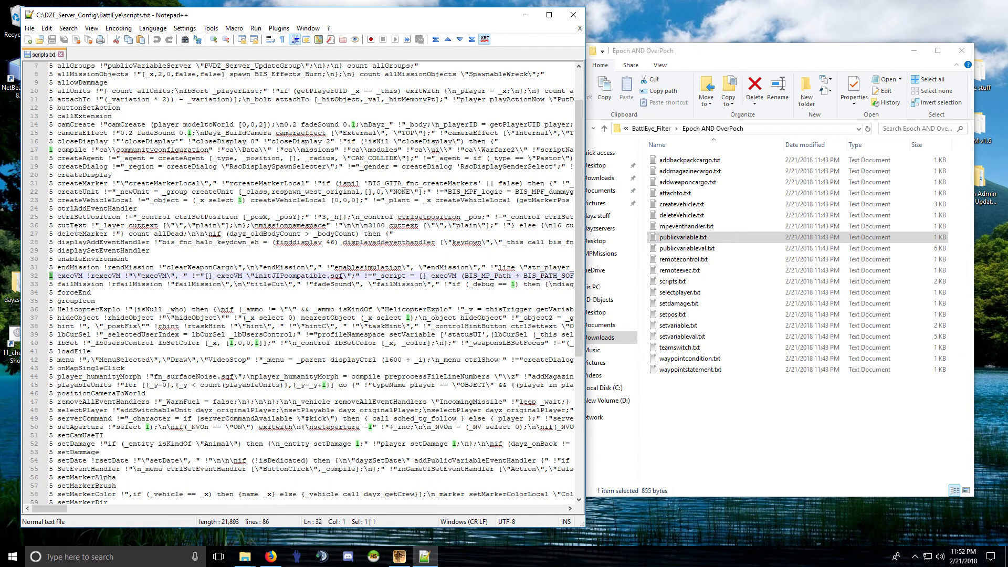
scroll(76, 229, up, 2)
click(54, 202)
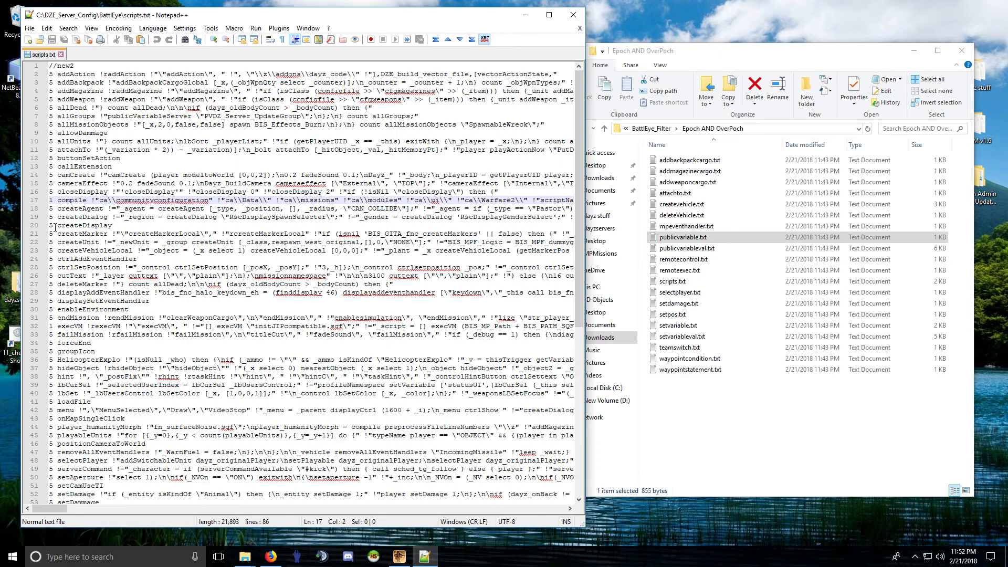
click(51, 74)
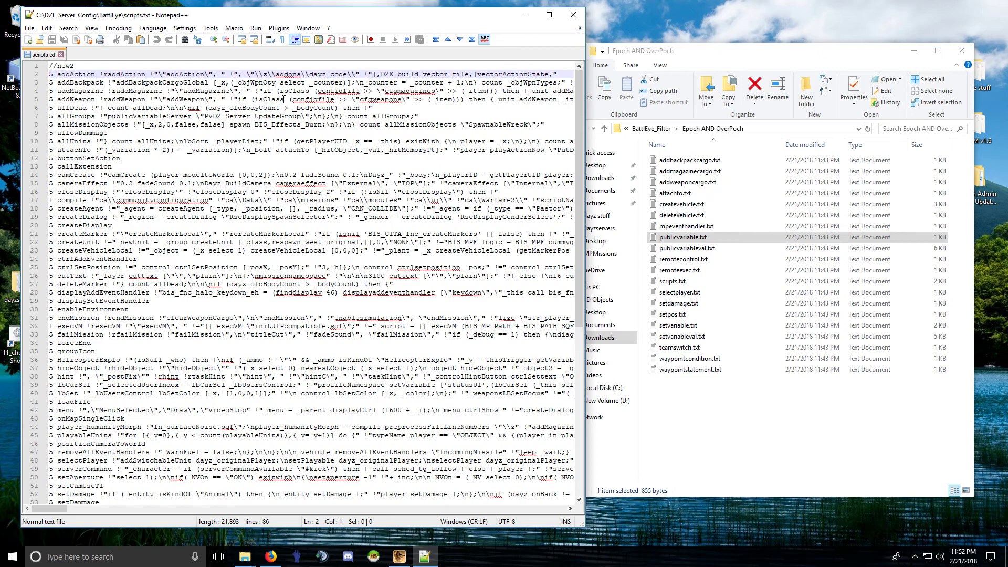
click(371, 41)
Record a macro that changes a line's leading 5 to 1 and moves down
click(370, 40)
key(Delete)
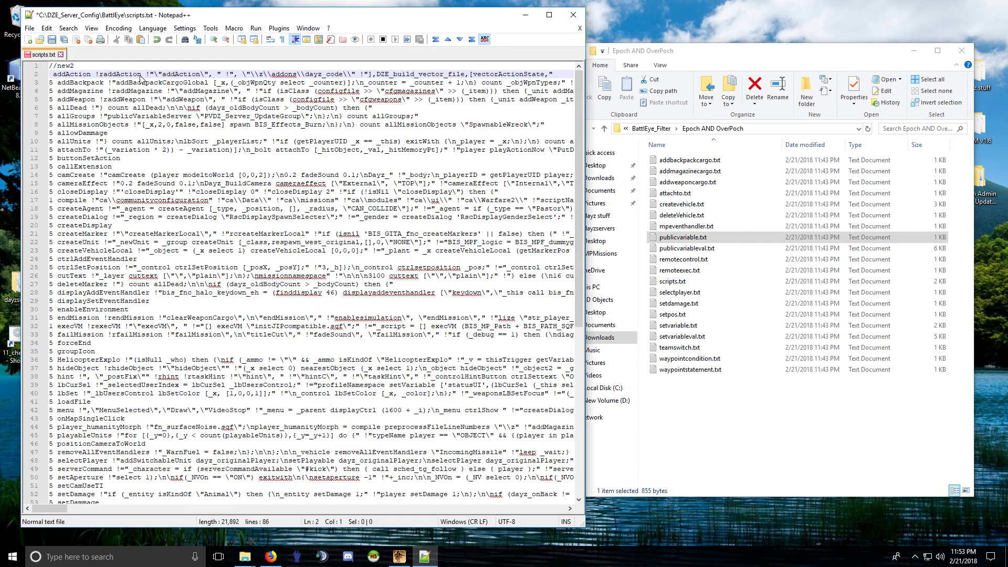
text(1)
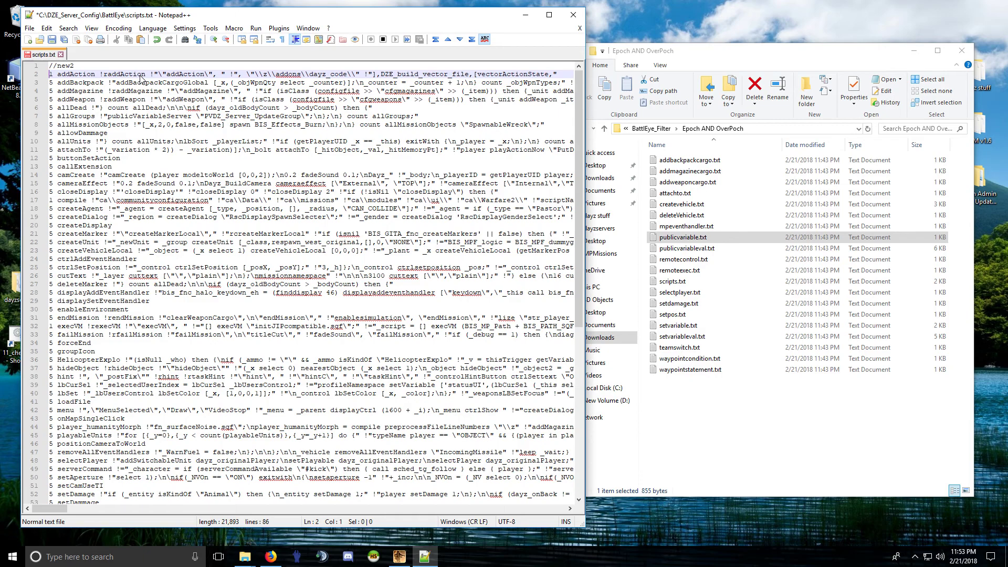
key(Down)
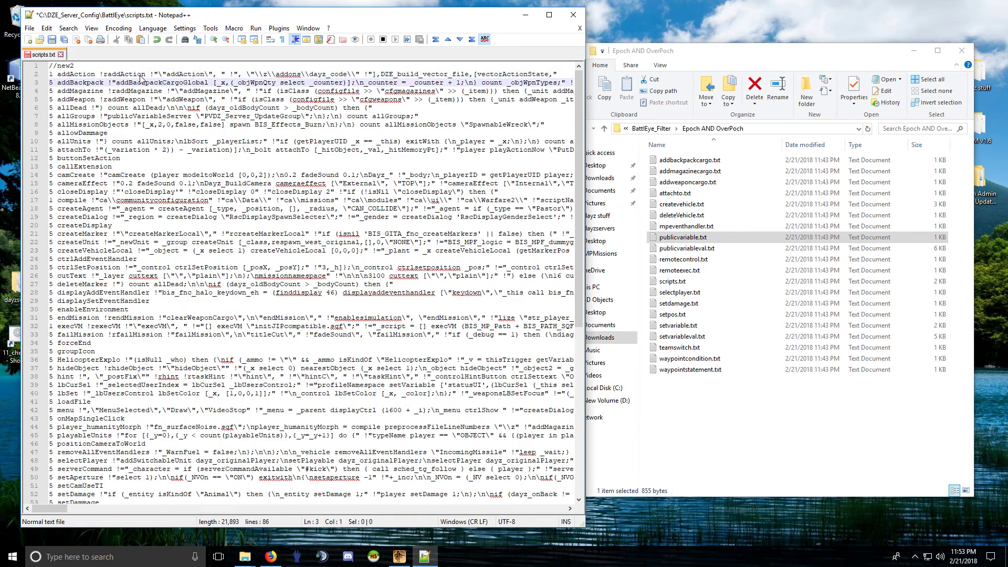
click(382, 40)
Replay the macro to change the leading 5 to 1 on lines 3–42
click(395, 39)
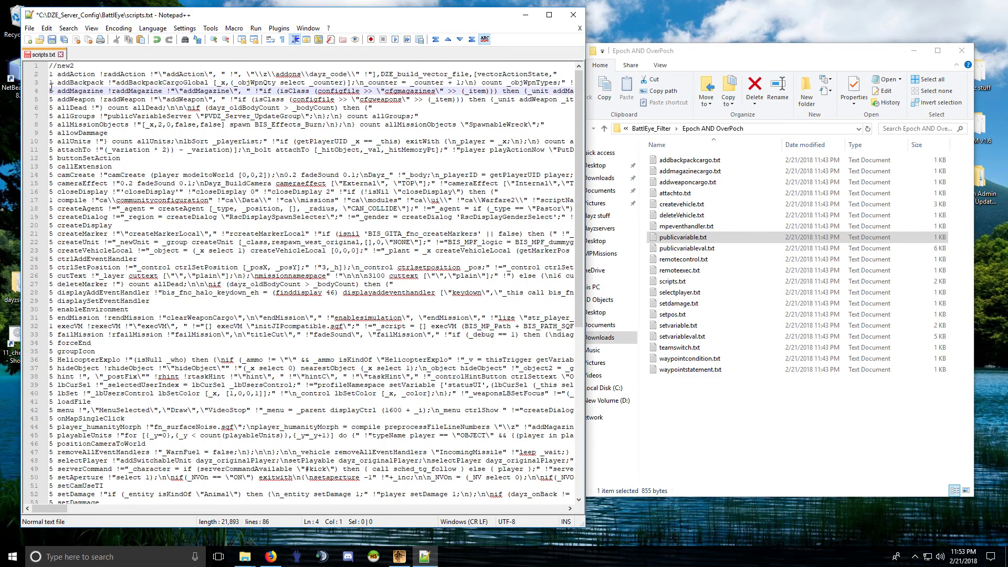
click(395, 39)
click(396, 39)
click(396, 39)
click(395, 40)
click(397, 39)
click(398, 39)
click(398, 40)
click(398, 39)
click(398, 39)
click(397, 39)
click(396, 39)
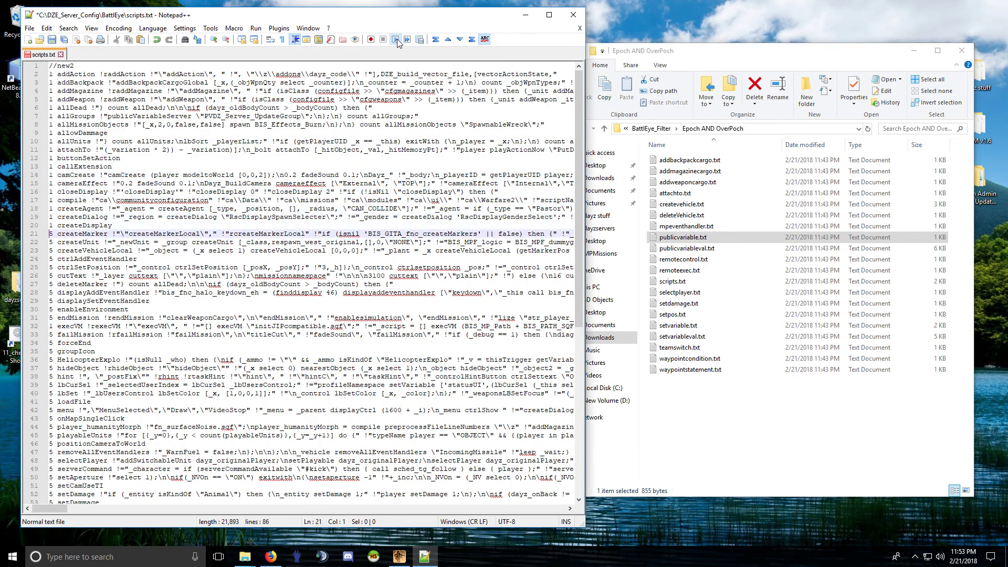
click(397, 39)
click(397, 39)
click(397, 39)
click(397, 39)
click(397, 39)
click(397, 39)
click(396, 39)
click(397, 39)
click(397, 38)
click(397, 39)
click(396, 39)
click(397, 39)
click(397, 39)
click(396, 39)
click(397, 39)
click(397, 39)
click(396, 39)
click(397, 39)
click(397, 39)
click(396, 39)
click(397, 38)
click(397, 38)
click(397, 39)
click(396, 39)
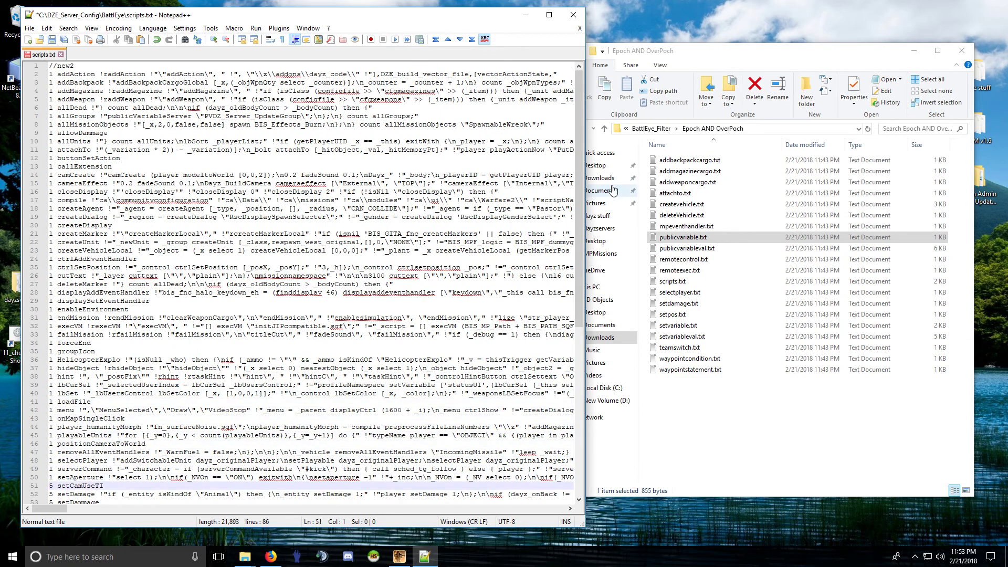
Replay the macro through lines 51–70 and save scripts.txt
drag(578, 199, 578, 367)
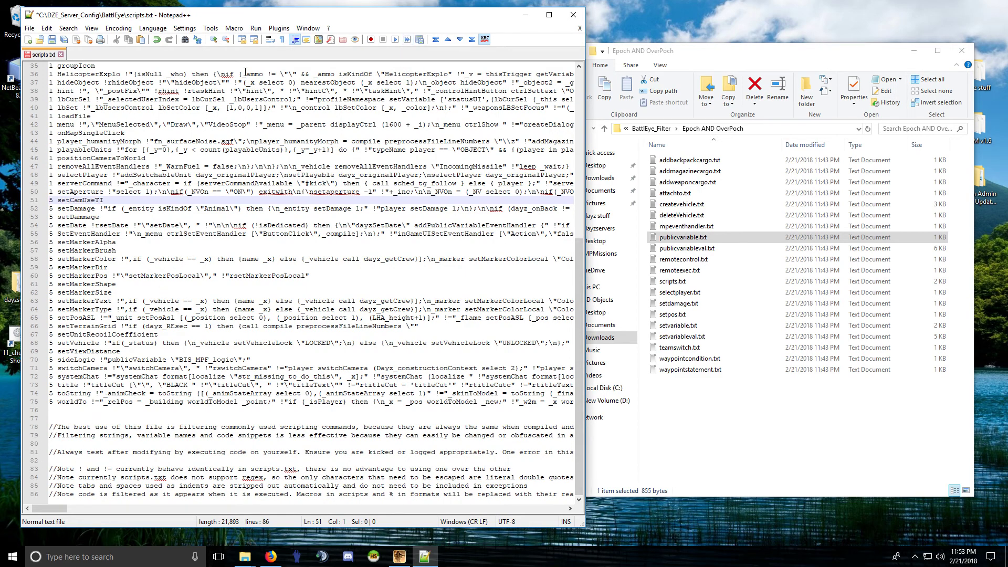
click(397, 39)
click(397, 39)
click(397, 38)
click(397, 38)
click(397, 39)
click(397, 39)
click(397, 39)
click(397, 38)
click(396, 39)
click(397, 39)
click(397, 39)
click(397, 39)
click(397, 39)
click(397, 39)
click(396, 39)
click(397, 39)
click(397, 39)
click(396, 39)
click(397, 39)
click(397, 39)
click(397, 39)
click(51, 39)
Close scripts.txt, Notepad++ and the BattlEye folder window
click(61, 54)
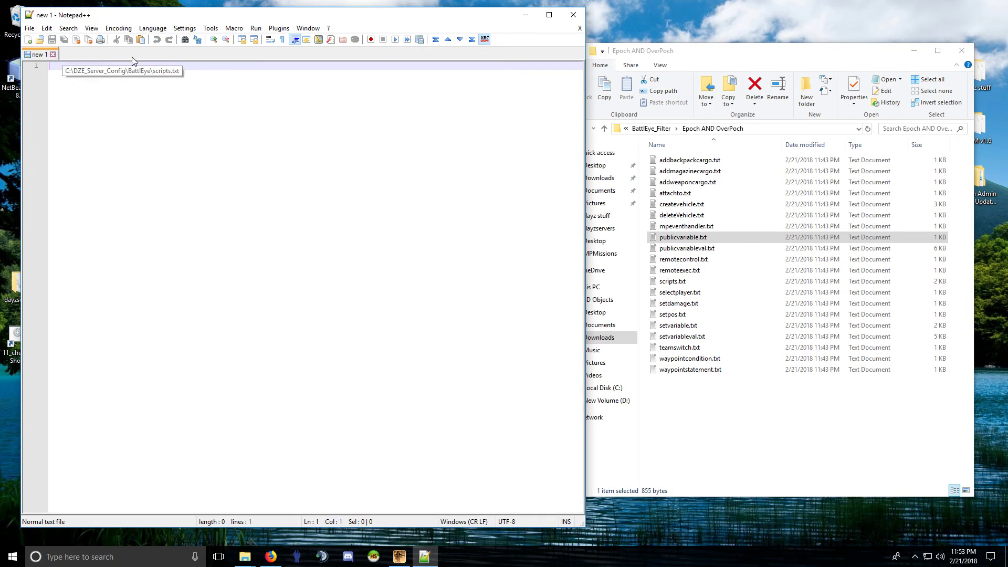
click(573, 14)
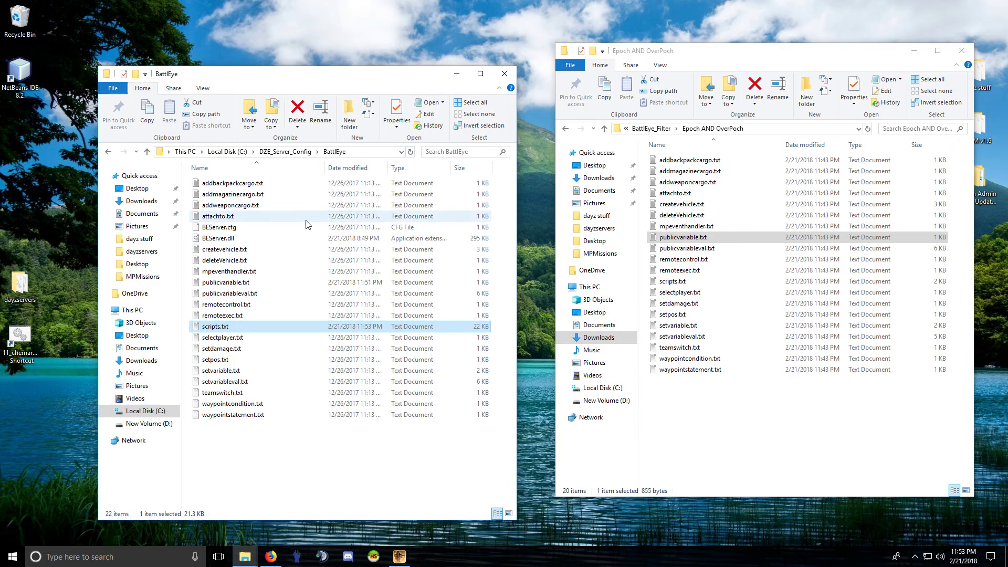
click(504, 74)
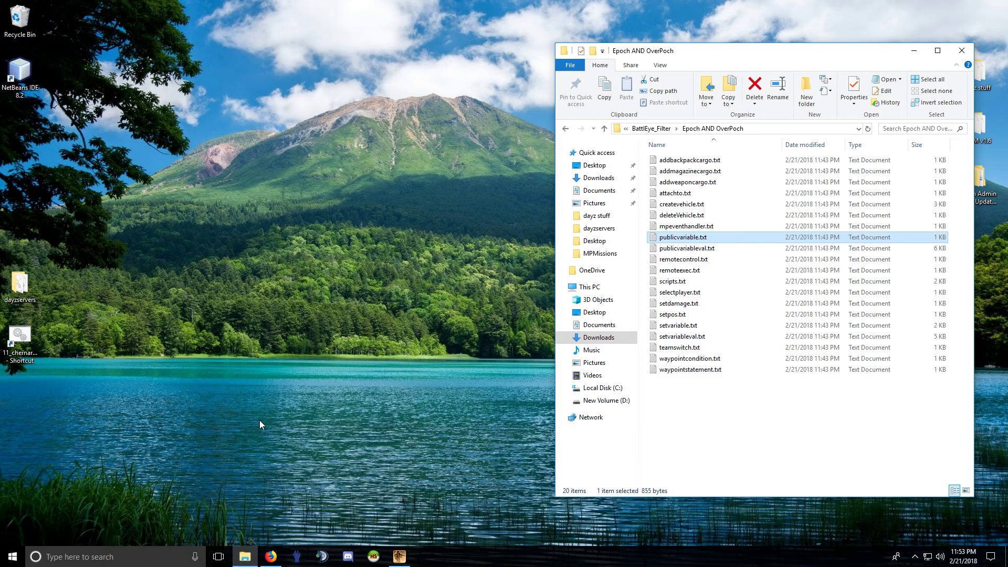
Minimize Firefox and close the Epoch AND OverPoch folder window
click(270, 556)
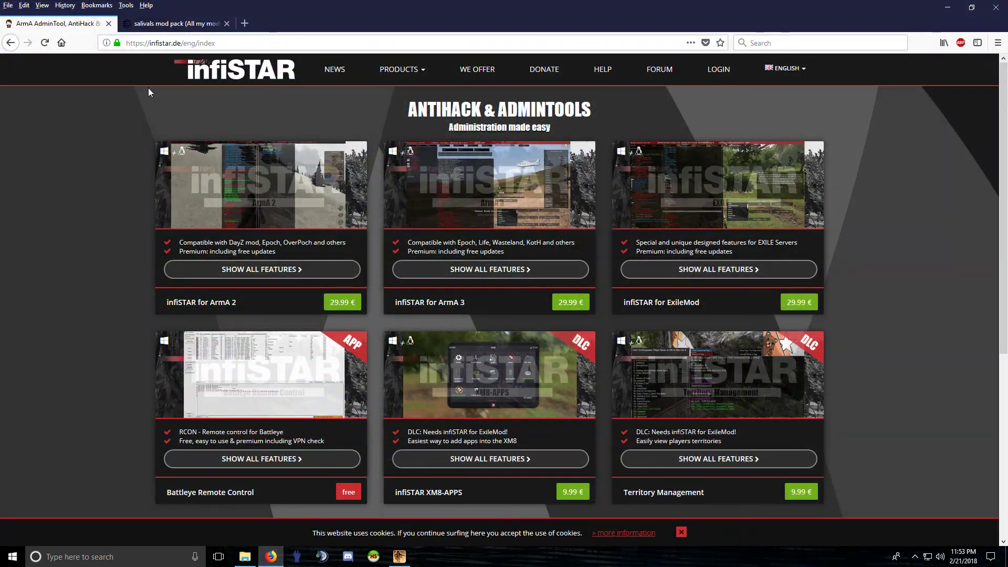
click(174, 23)
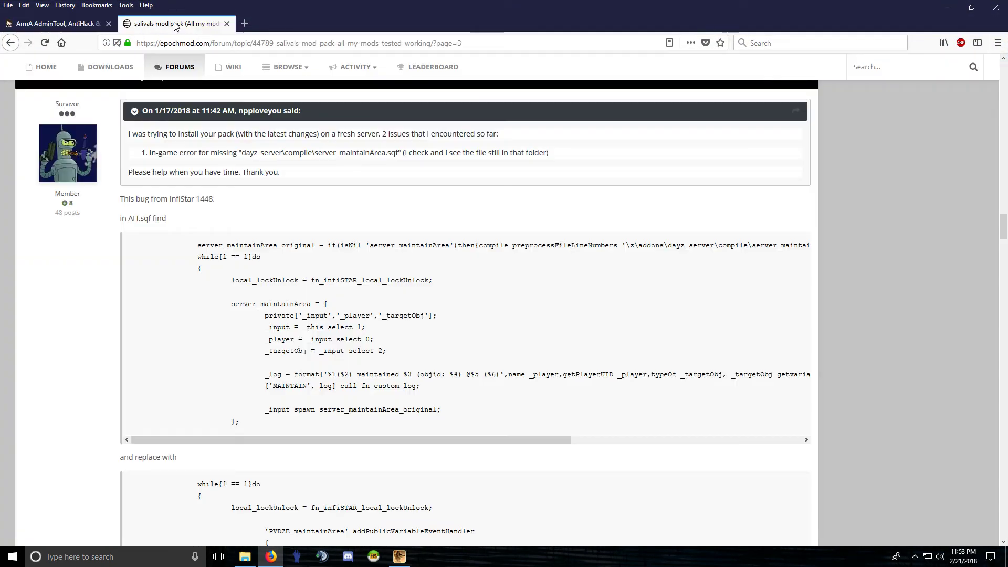
click(947, 8)
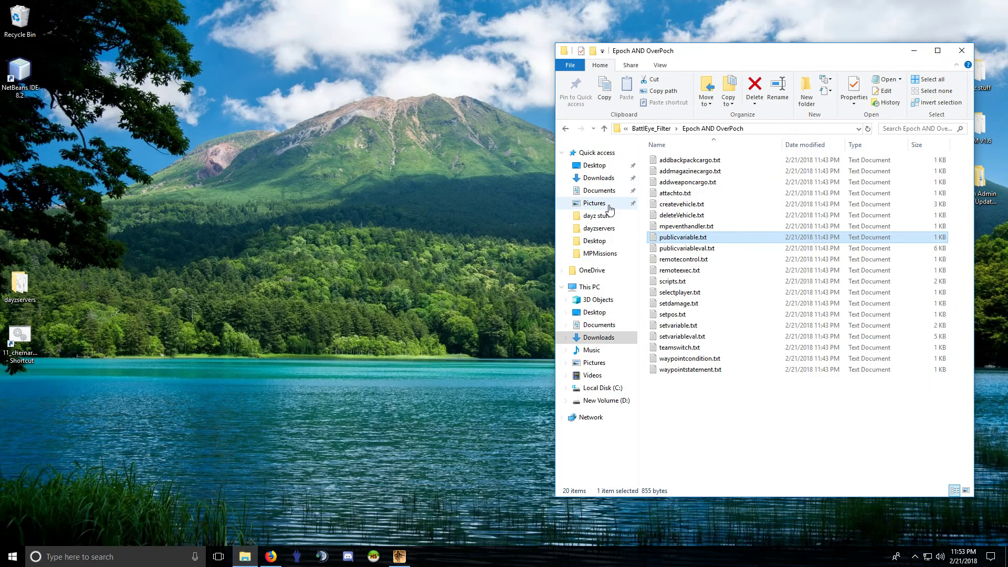
click(960, 55)
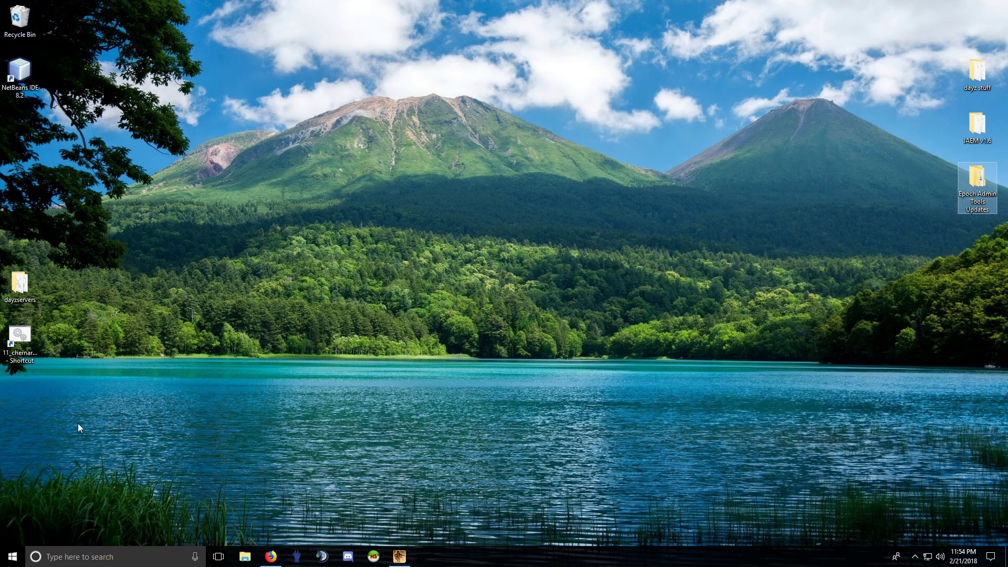
Launch ArmA 2 OA for Chernarus, join the Epoch LAN server and confirm the lobby to spawn
double_click(25, 342)
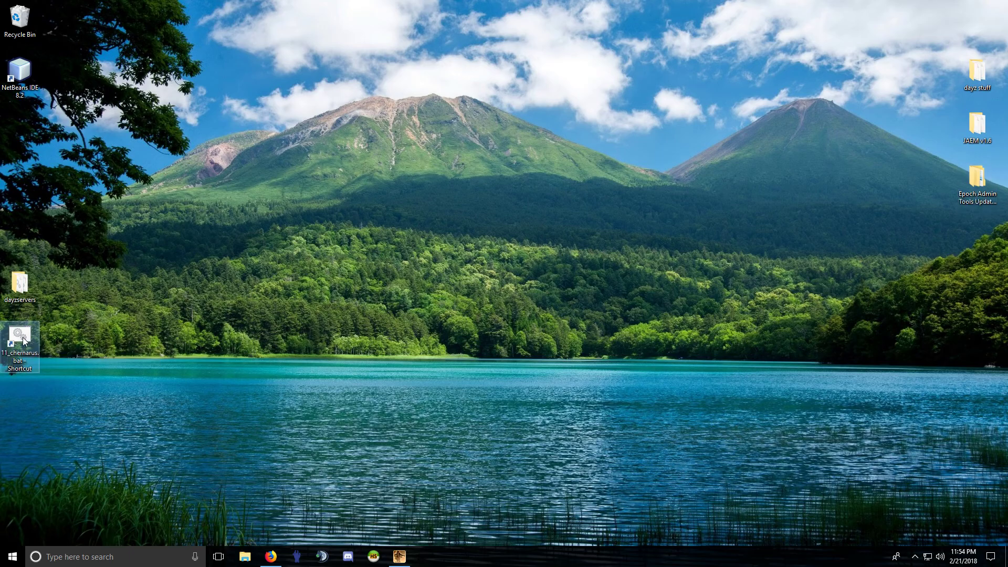
click(398, 558)
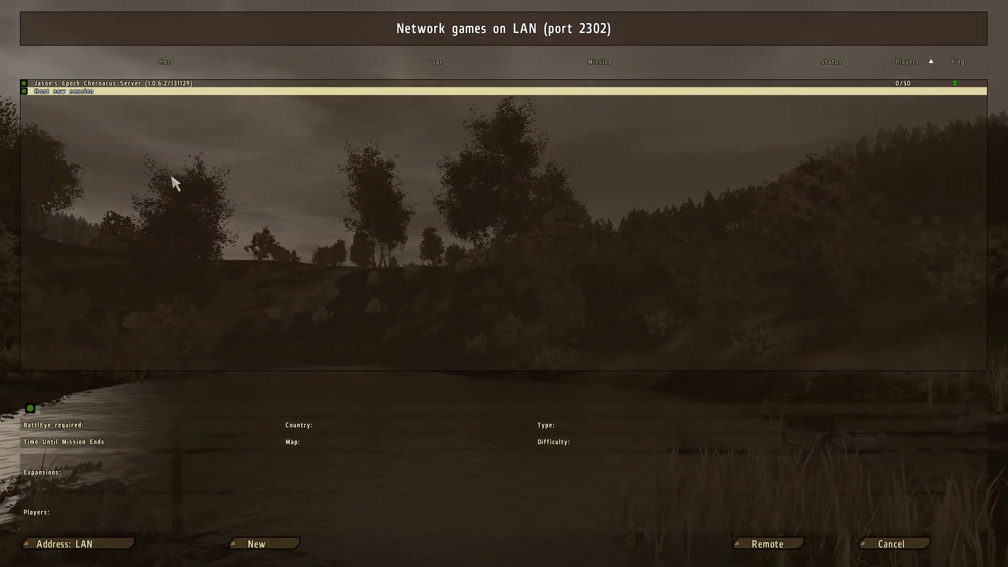
click(210, 83)
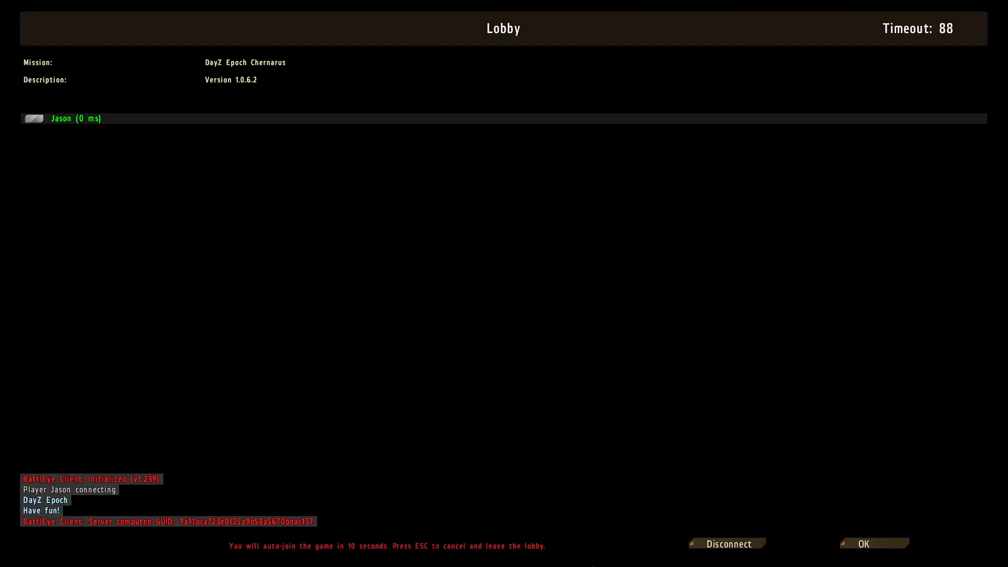
click(871, 545)
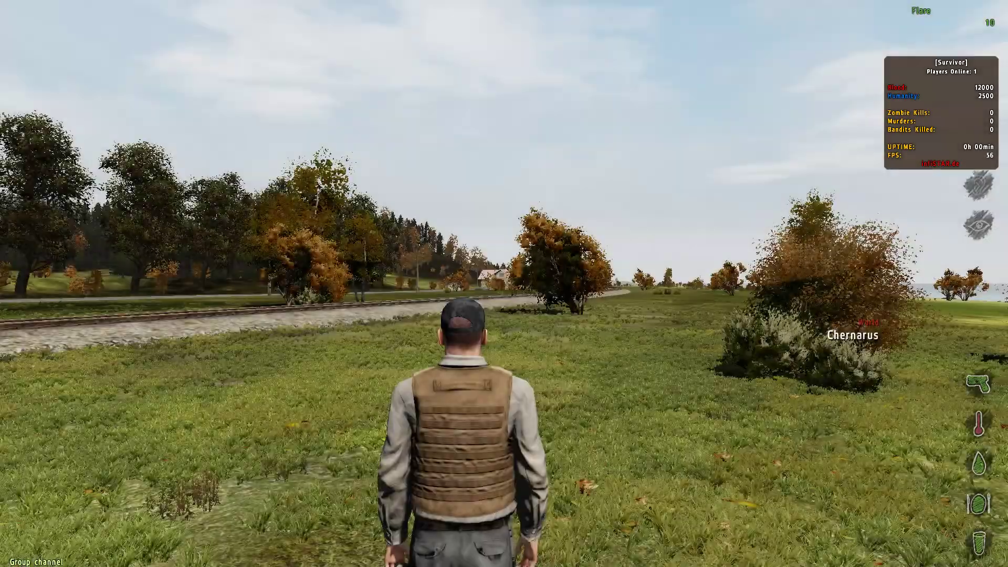
Run the character to the railway tracks, opening and closing the infiSTAR admin menu with F2
key(w)
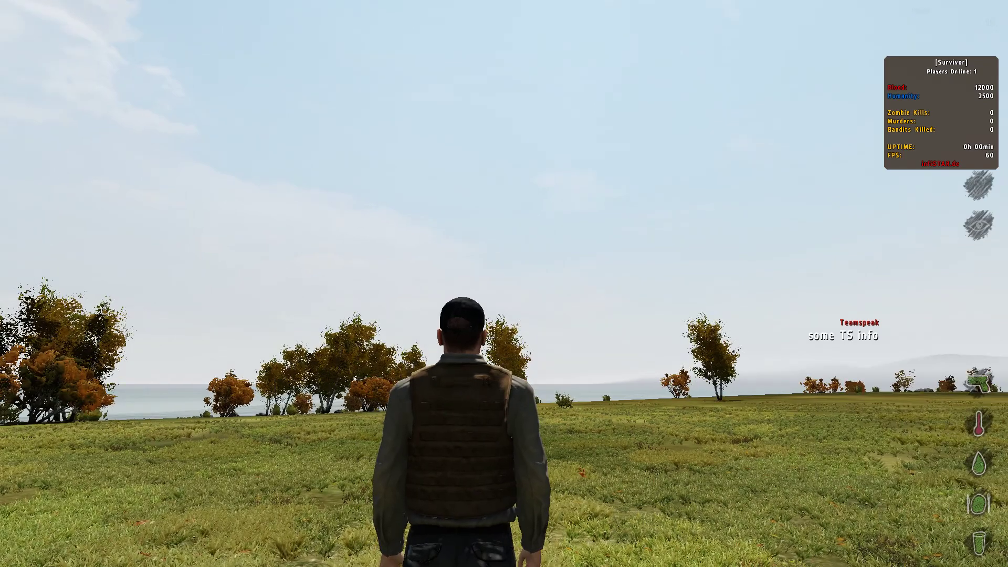
key(F2)
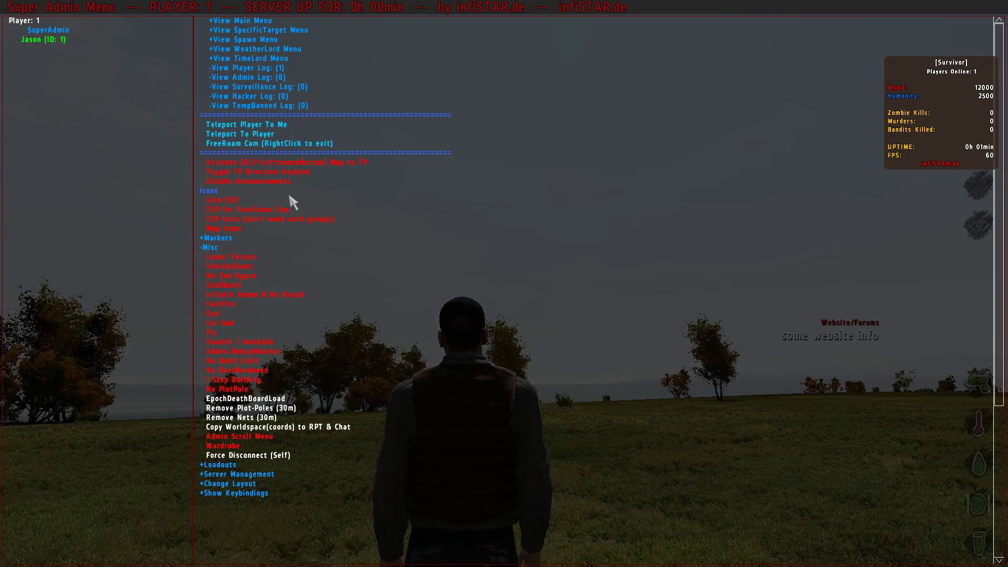
key(F2)
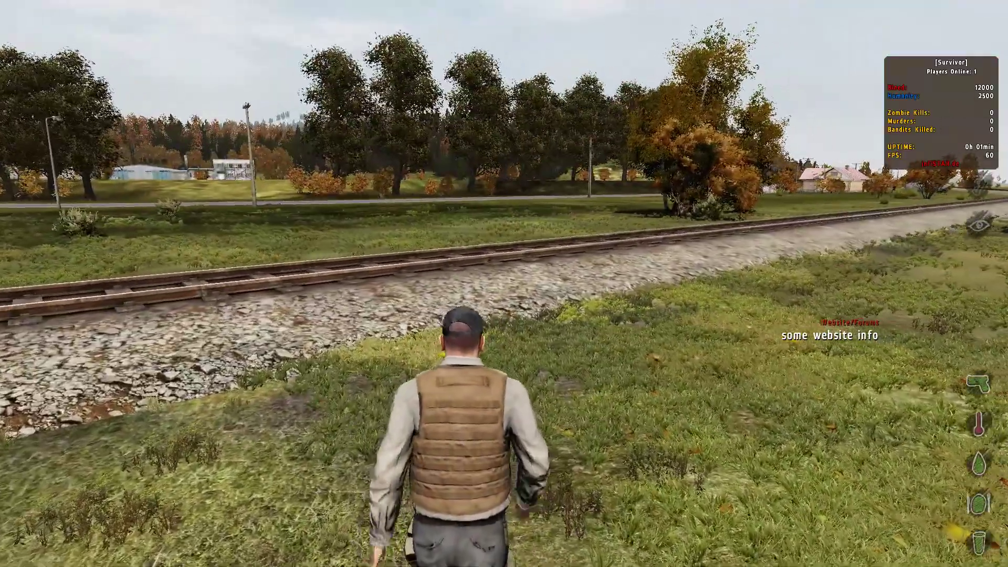
key(w)
key(w)
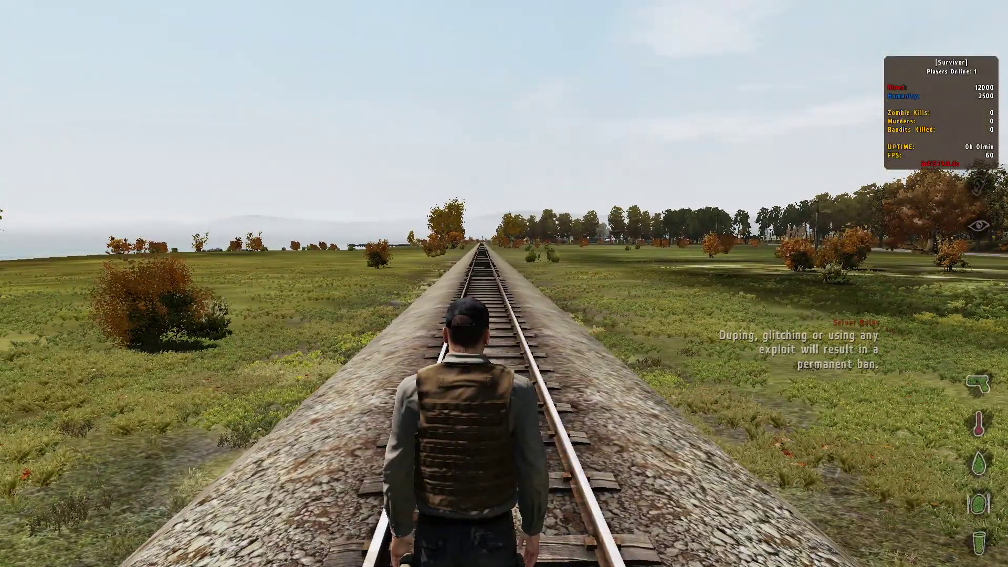
Review the AH.sqf server_maintainArea replacement code in the forum post, then minimize Firefox
key(alt+Tab)
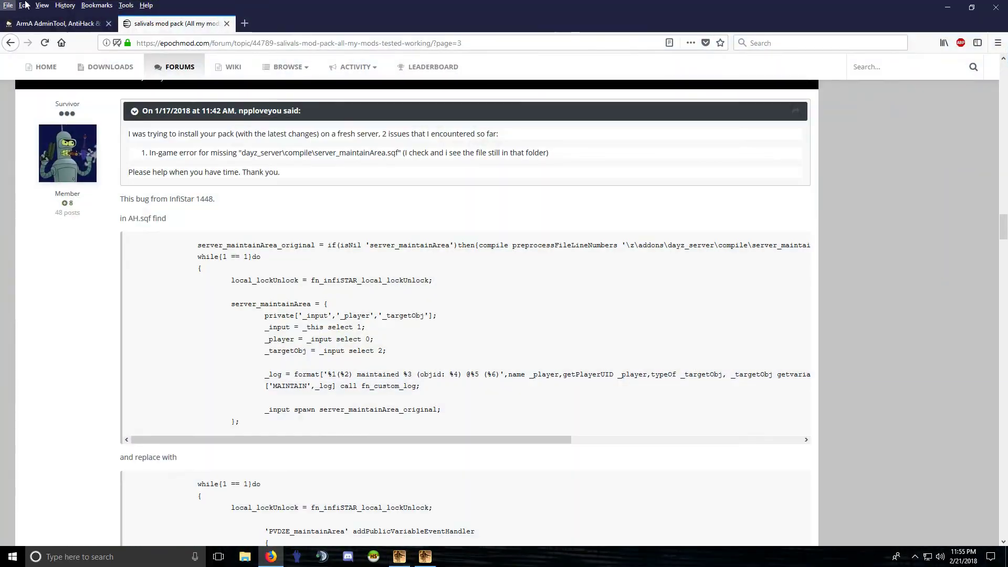
scroll(734, 179, up, 2)
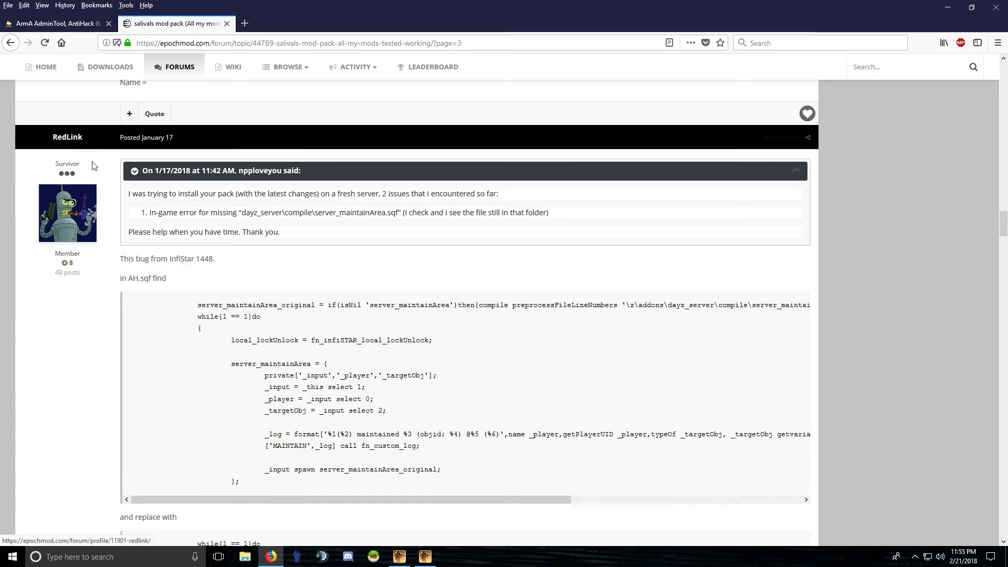
scroll(275, 338, down, 4)
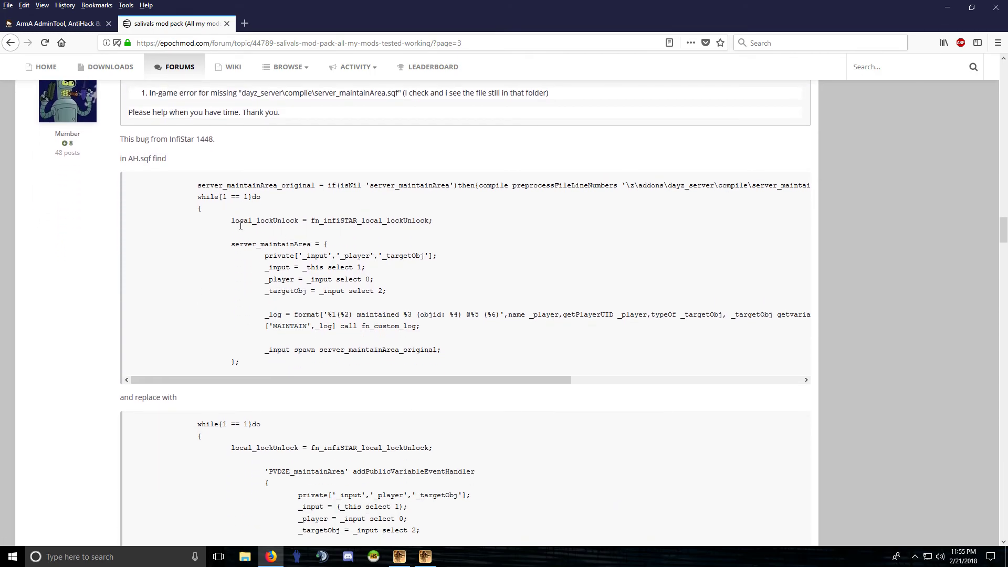
scroll(240, 226, down, 6)
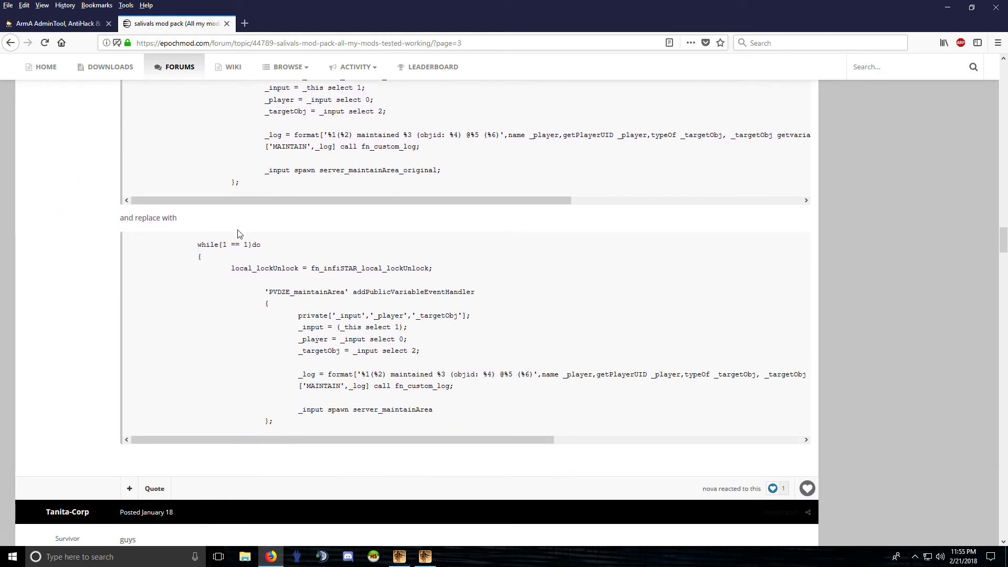
scroll(238, 232, up, 6)
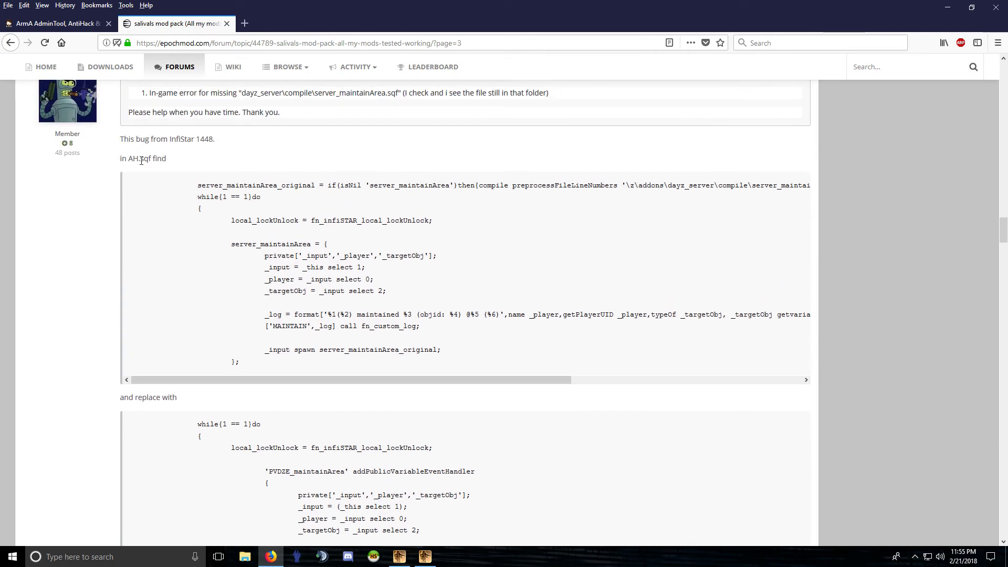
drag(126, 160, 152, 161)
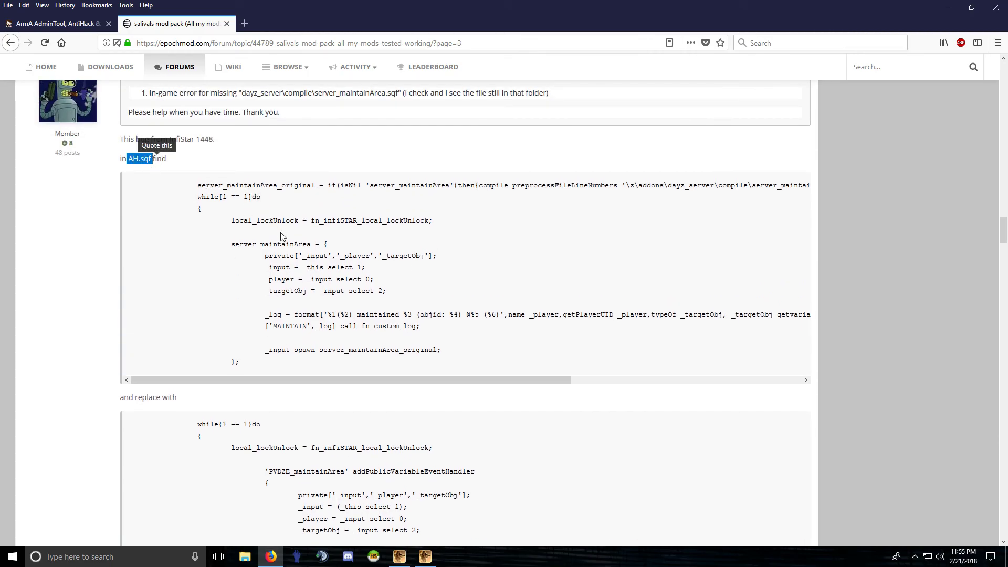
scroll(288, 374, down, 8)
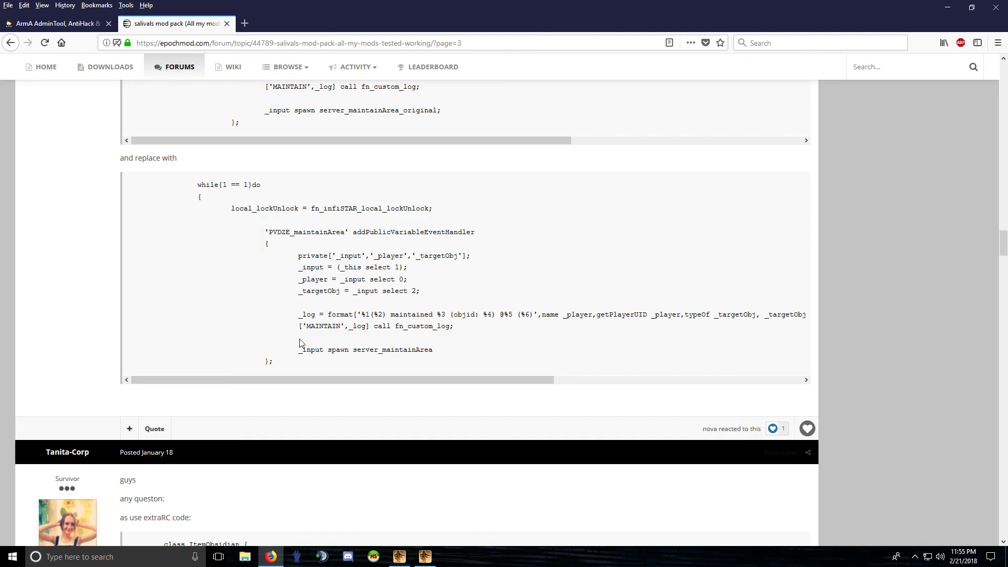
scroll(330, 342, up, 10)
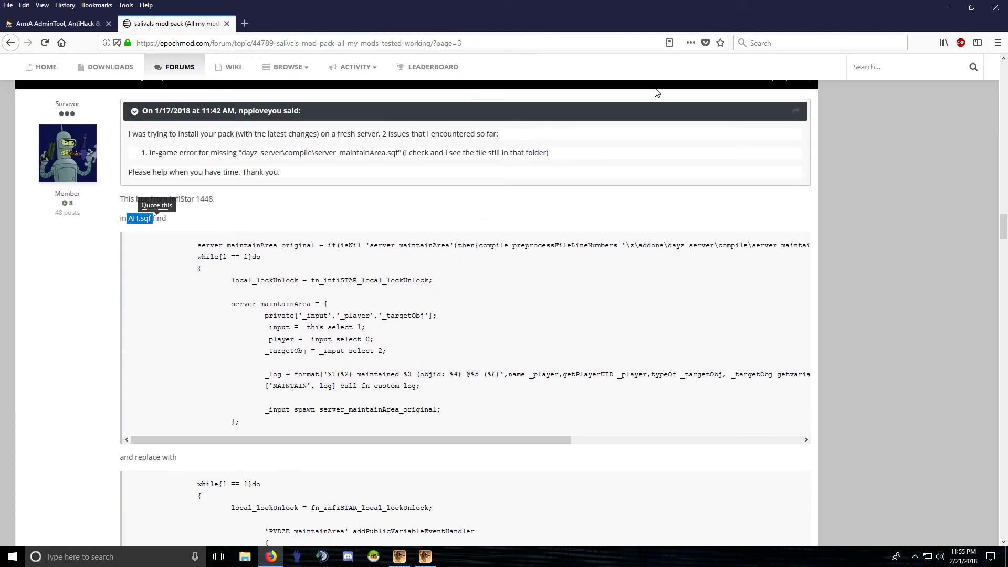
click(947, 8)
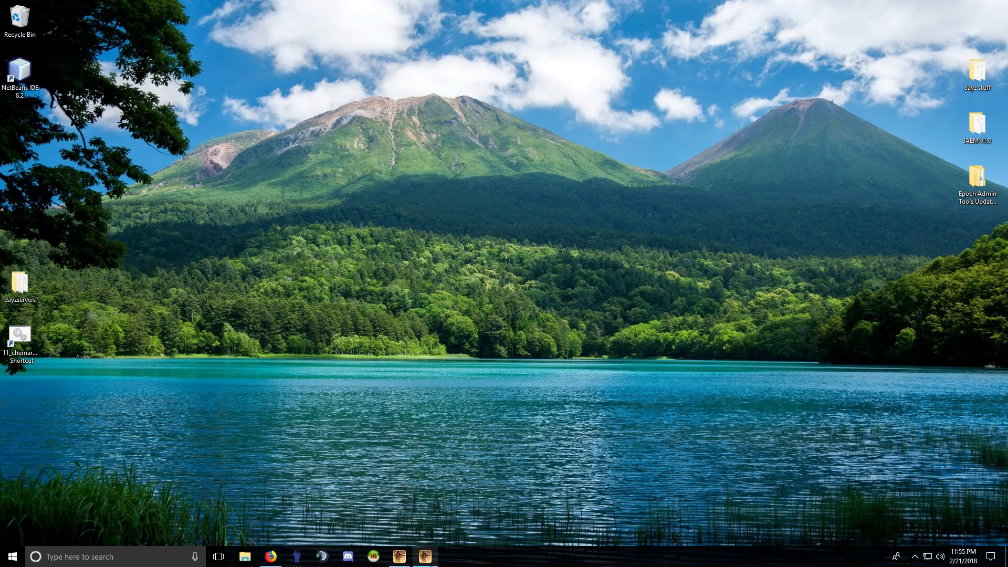
Restore Firefox and switch to the infiSTAR 'ArmA AdminTool, AntiHack' tab
mouse_move(425, 562)
click(271, 556)
click(52, 23)
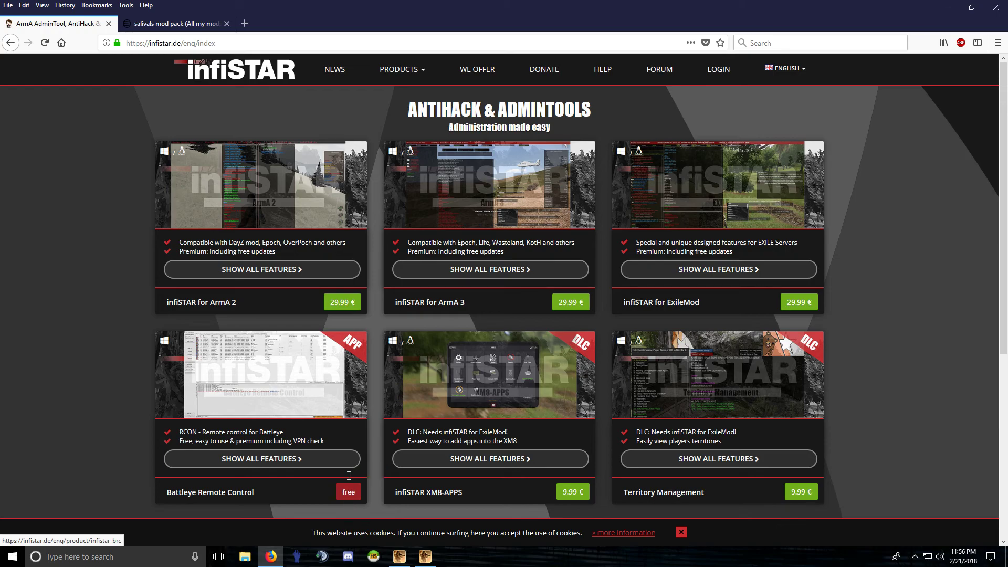
Save the free Battleye Remote Control package BRC.zip, then minimize Firefox
click(346, 496)
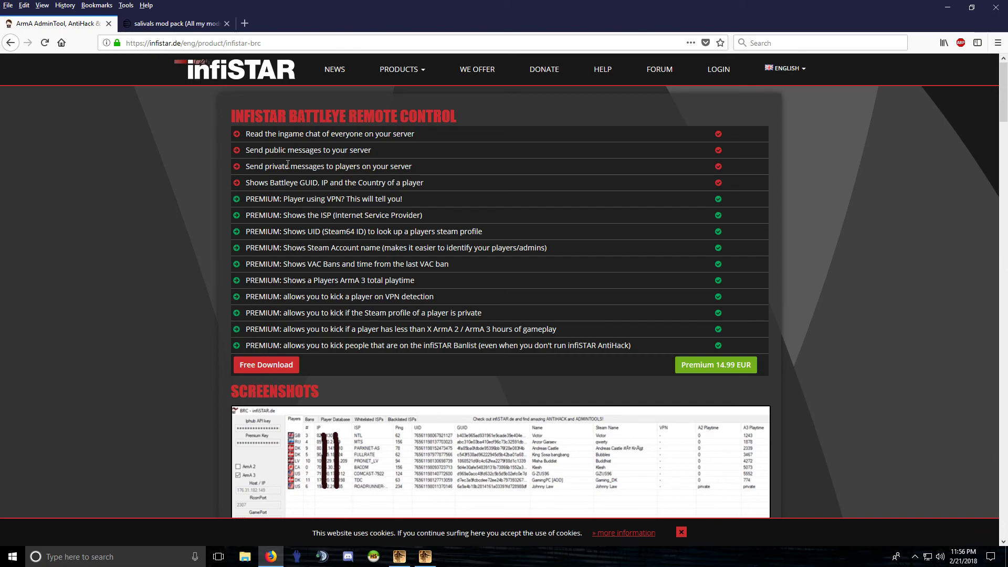
click(237, 367)
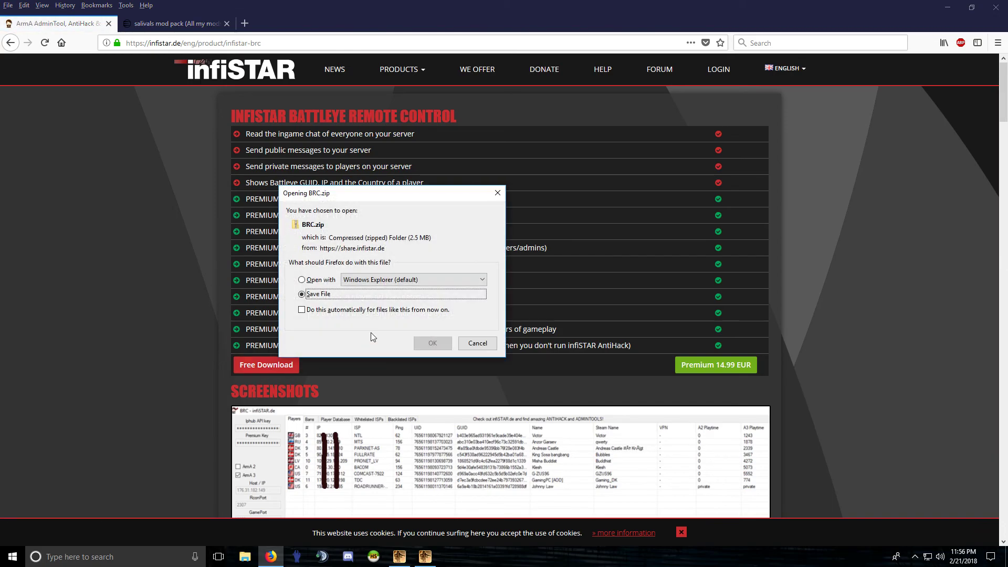
click(444, 345)
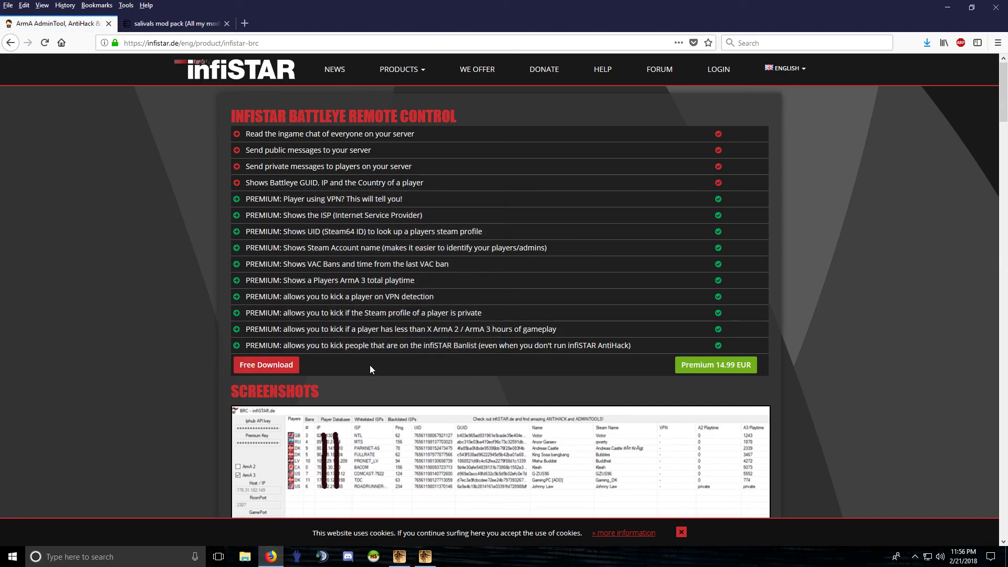
click(948, 7)
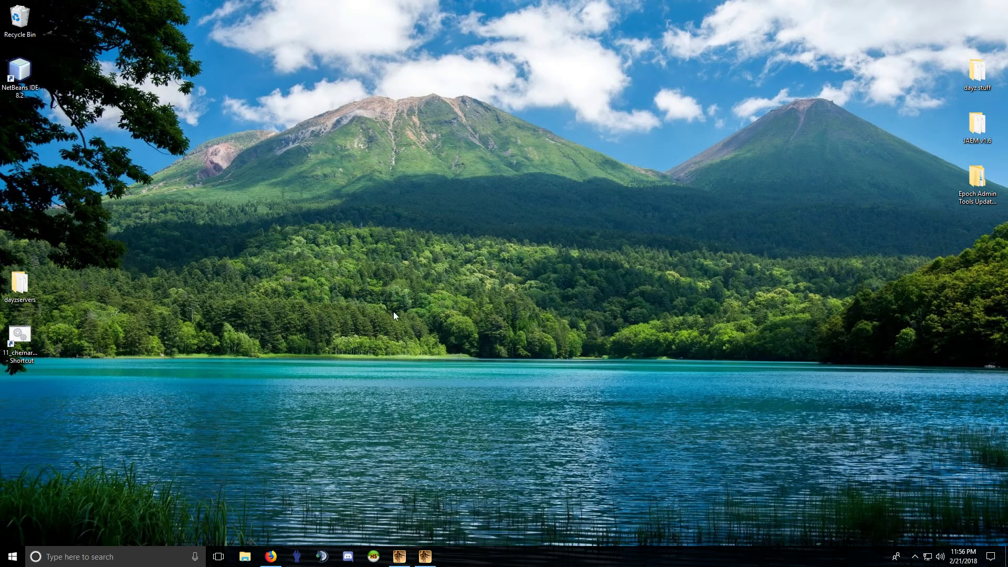
Open Downloads in File Explorer and extract BRC.zip into a BRC folder
right_click(13, 556)
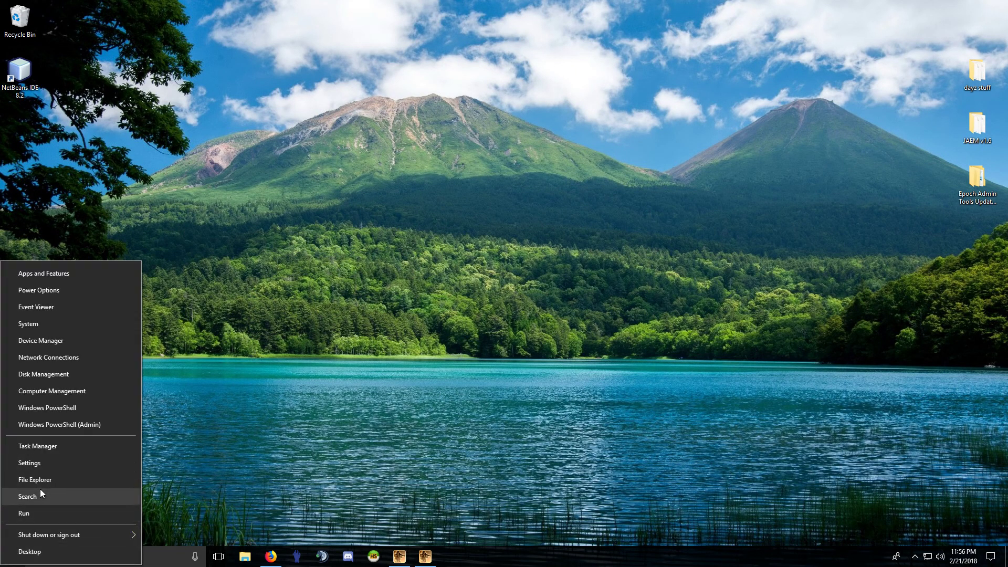
click(39, 480)
click(598, 177)
right_click(669, 182)
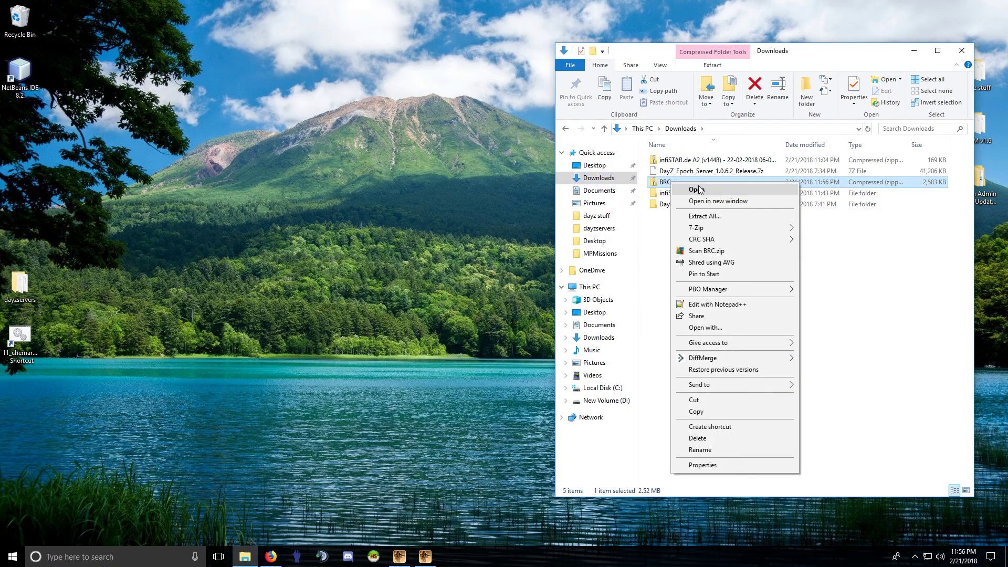
click(710, 218)
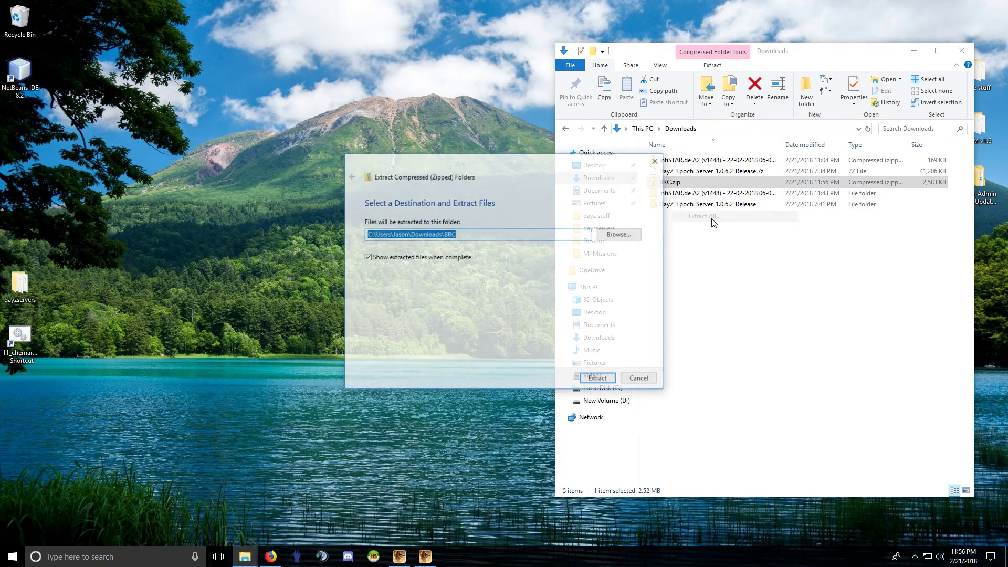
click(600, 378)
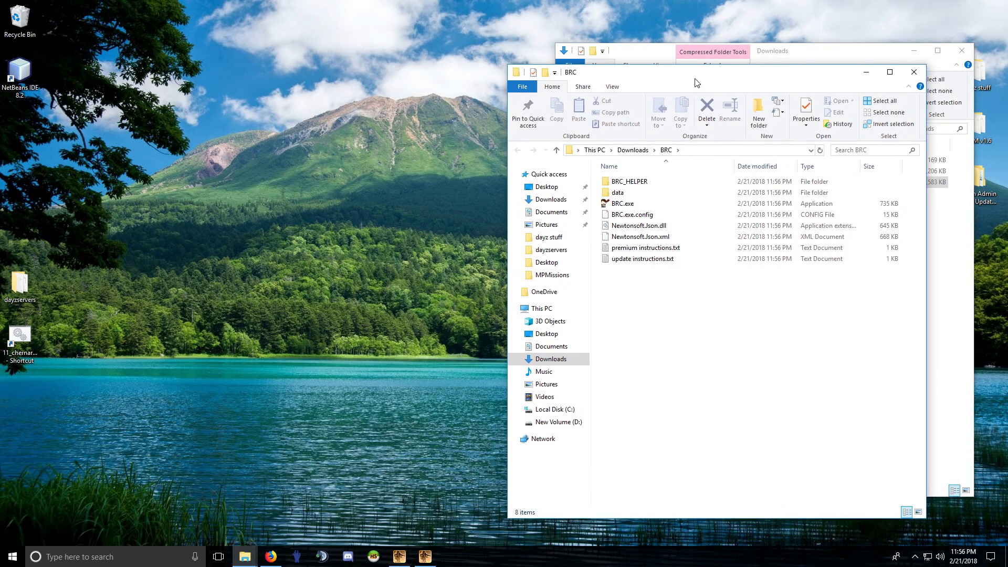
Close the extracted folder's window and move the BRC folder onto the desktop
drag(754, 70, 685, 78)
click(905, 76)
drag(665, 215, 42, 429)
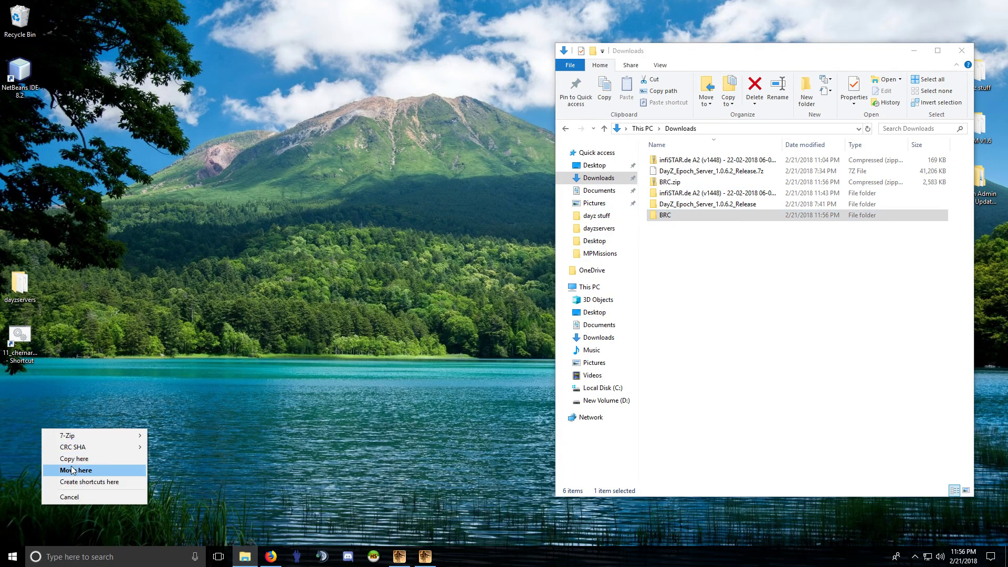
click(117, 453)
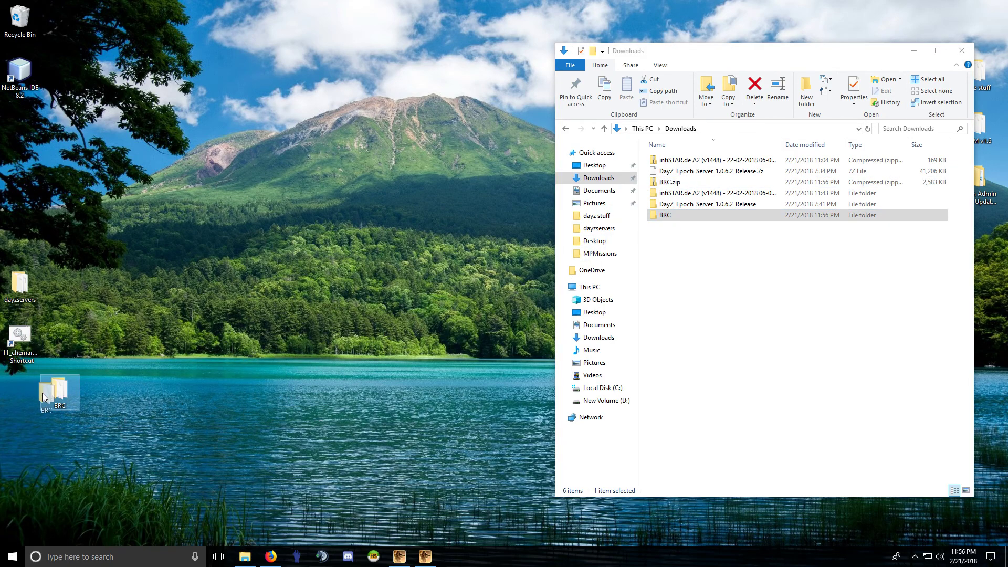
drag(18, 416, 23, 405)
Open brc_helper__instructions.txt from BRC > BRC_HELPER > ARMA 2 in Notepad++
double_click(21, 399)
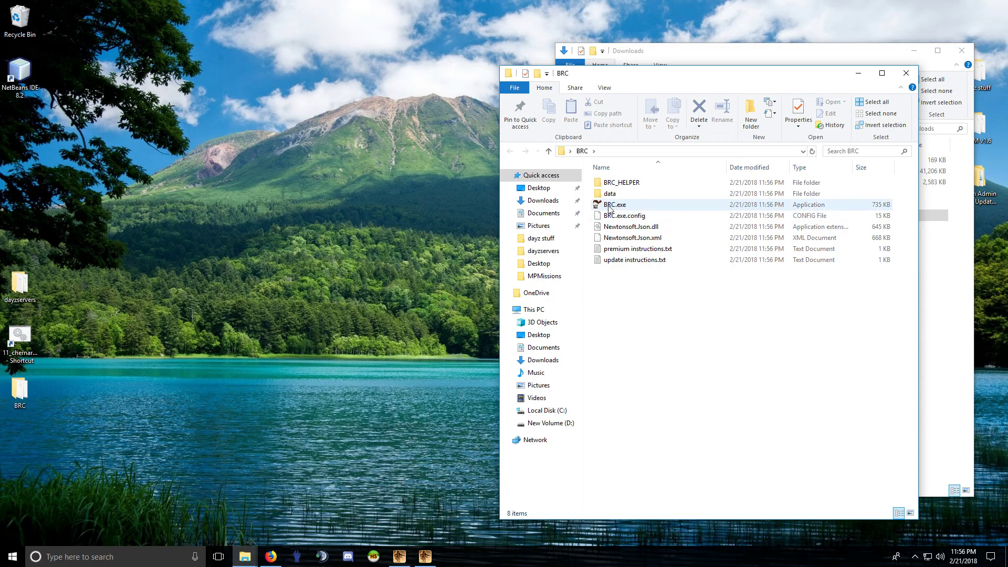
double_click(634, 184)
double_click(630, 185)
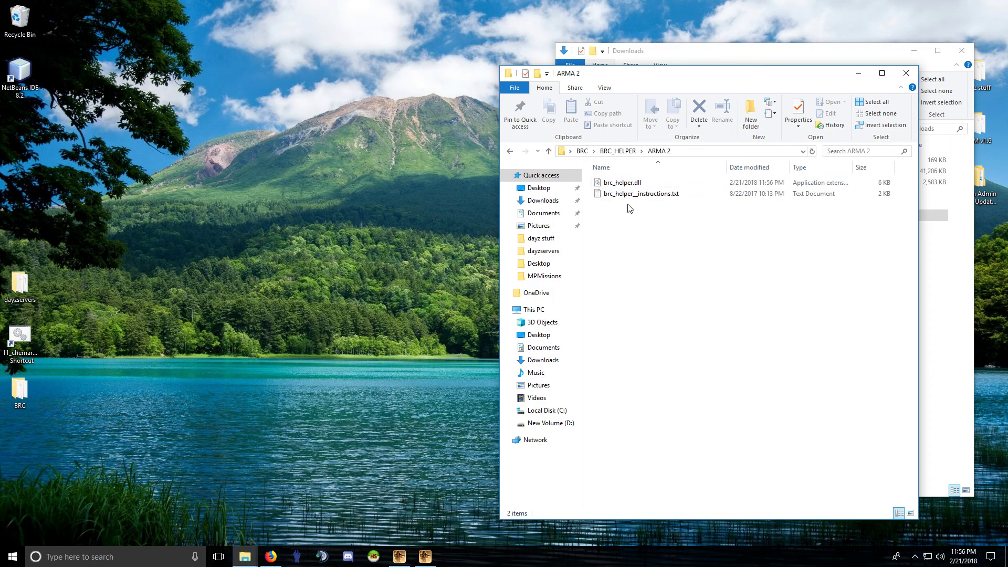
right_click(629, 195)
click(673, 261)
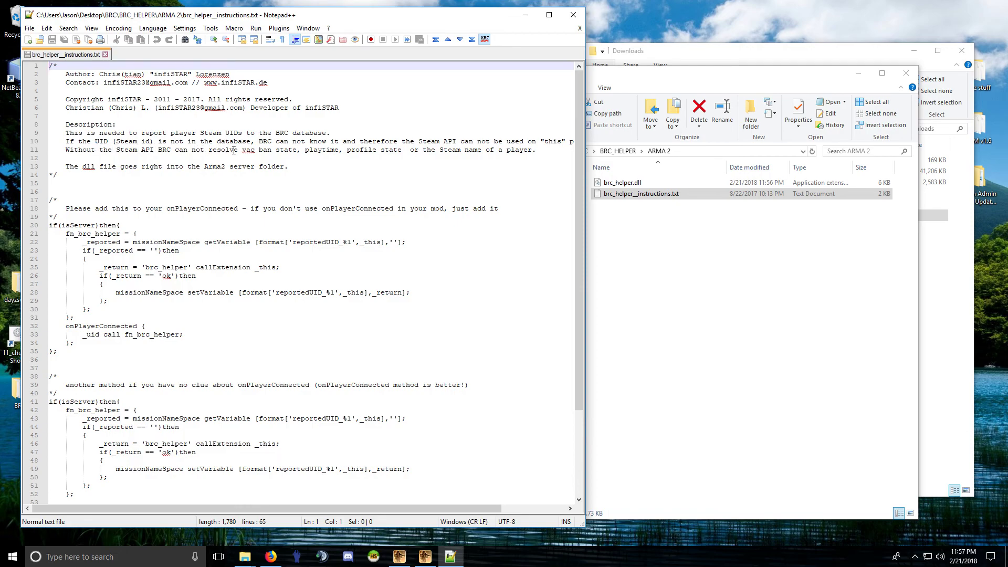
Read the helper instructions, close Notepad++, and navigate back to the main BRC folder
drag(87, 139, 273, 142)
click(295, 142)
drag(141, 142, 311, 142)
click(346, 141)
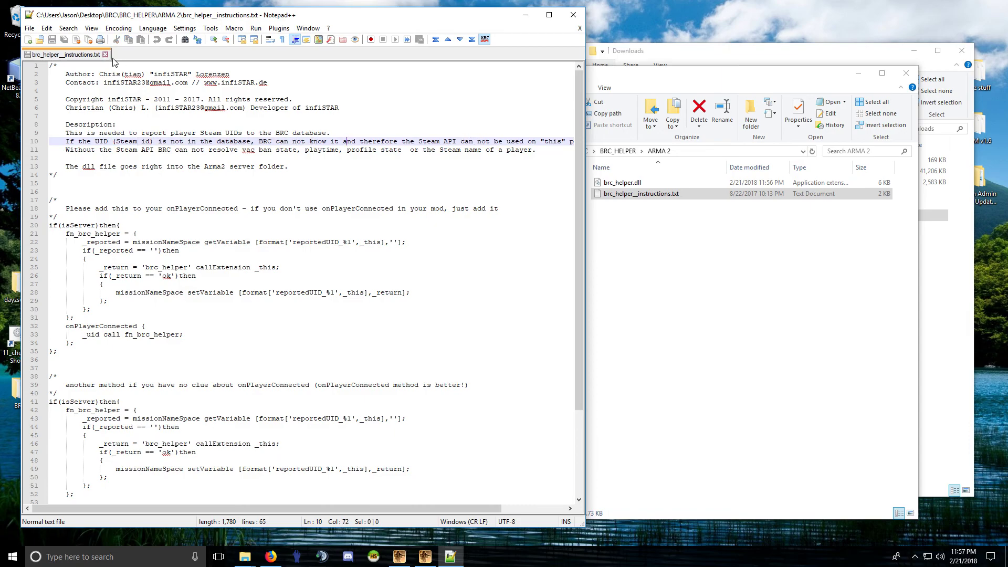
click(105, 54)
click(573, 15)
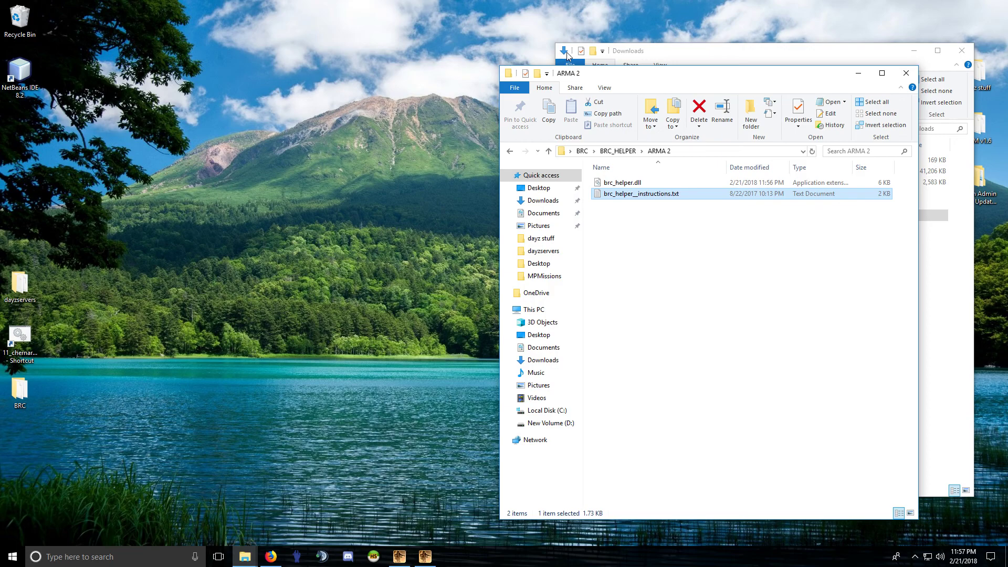
click(509, 151)
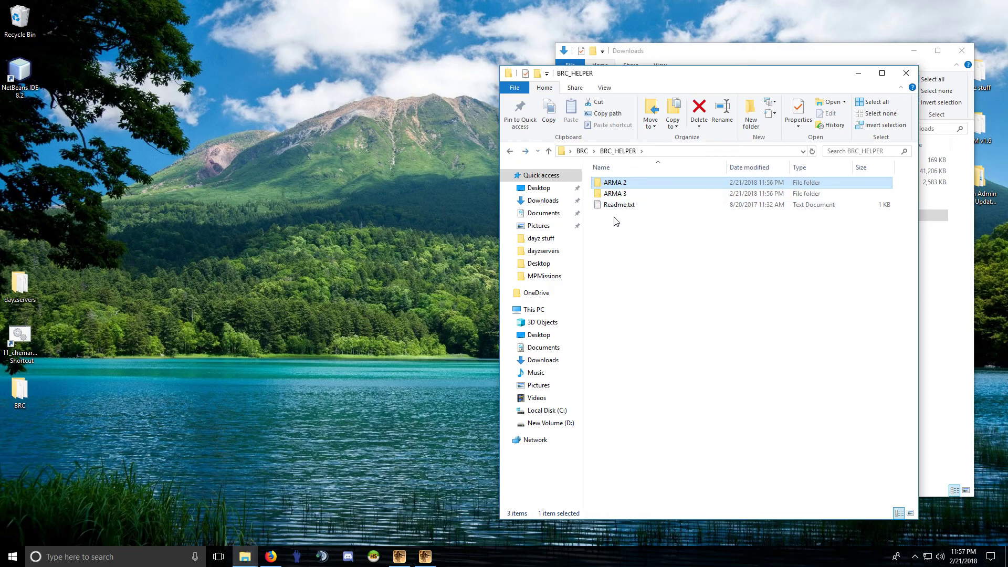
click(630, 205)
click(509, 152)
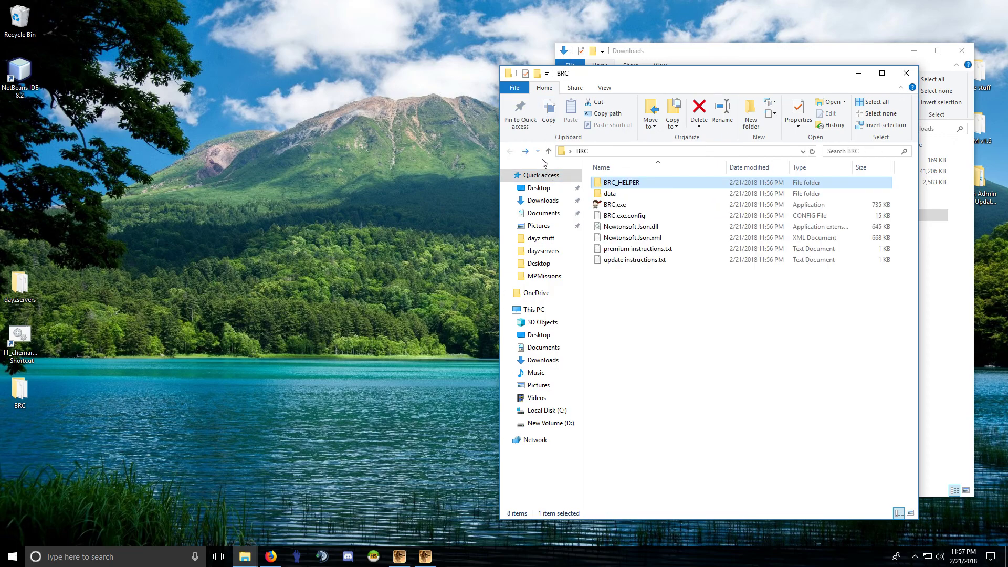
Run BRC.exe past the security warning and connect it to 127.0.0.1:2302 with the RCon password
double_click(614, 205)
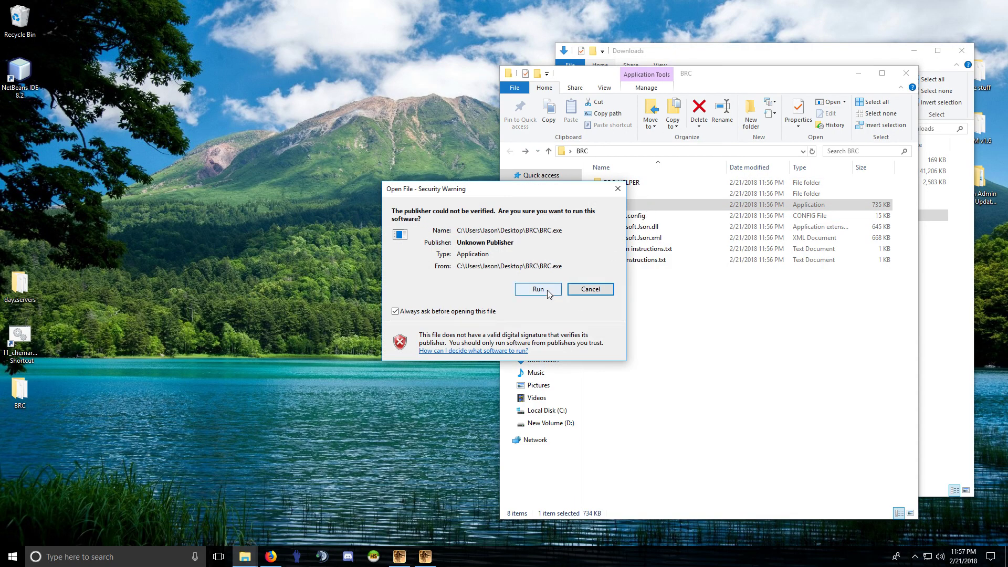
click(549, 291)
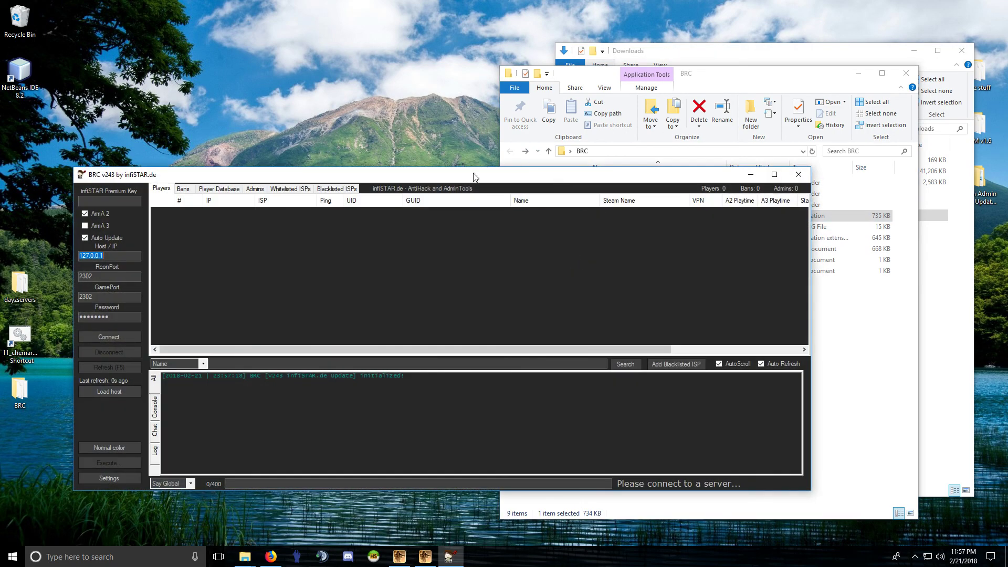
drag(473, 176, 509, 126)
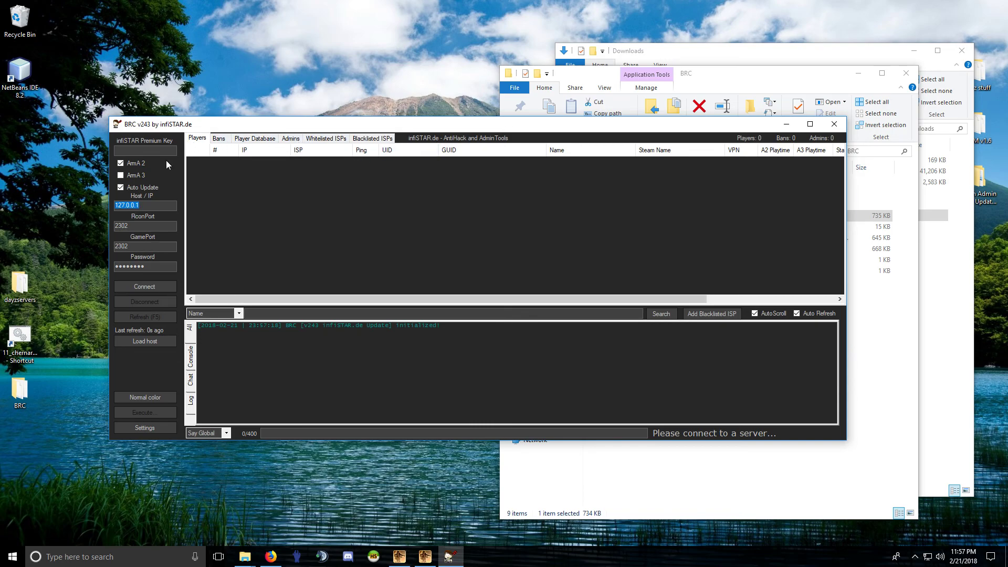
click(121, 174)
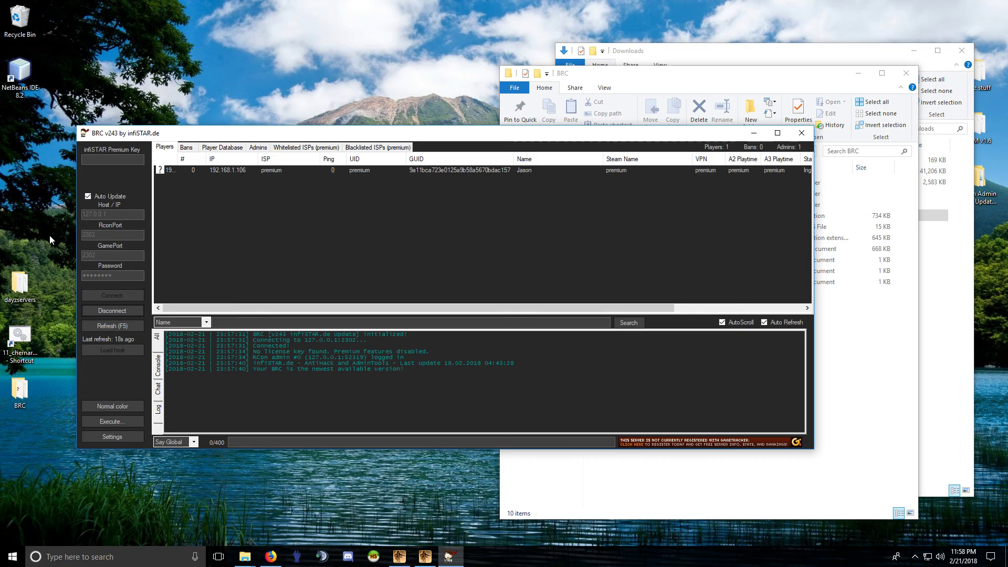
Check the server port 2302 in the 11_chernarus launch script in Notepad++, then close it
right_click(24, 337)
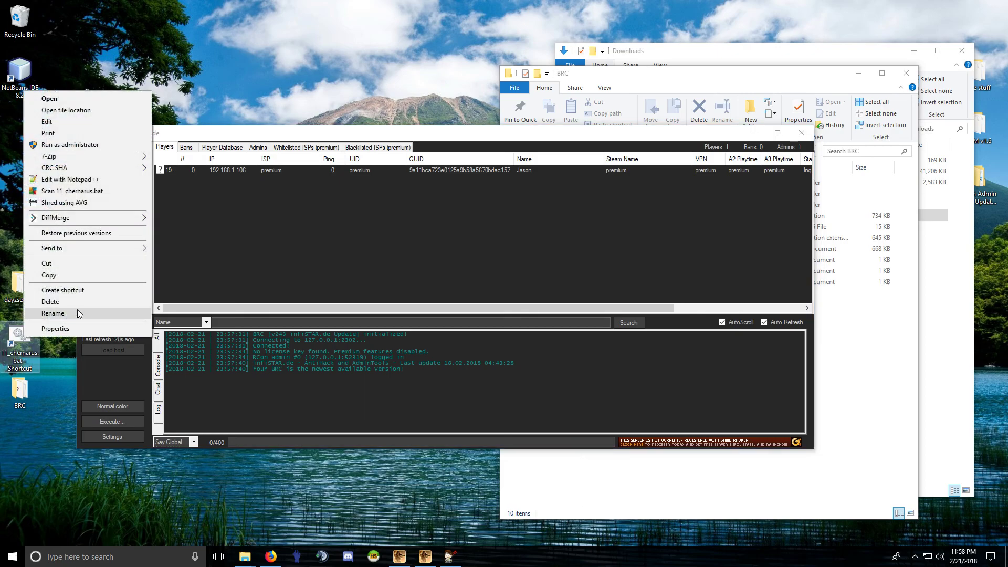
click(76, 180)
drag(272, 83, 255, 83)
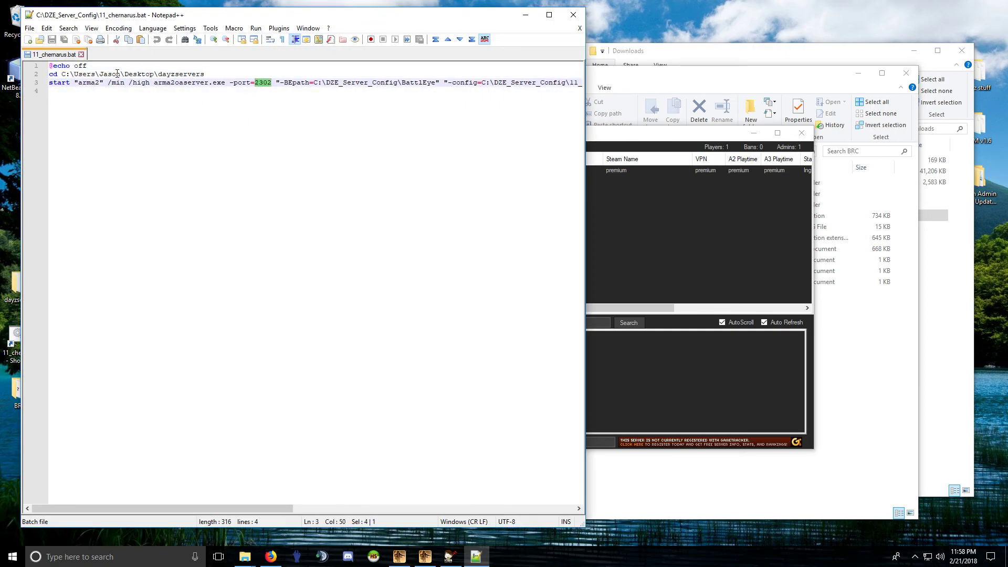
click(80, 54)
click(573, 15)
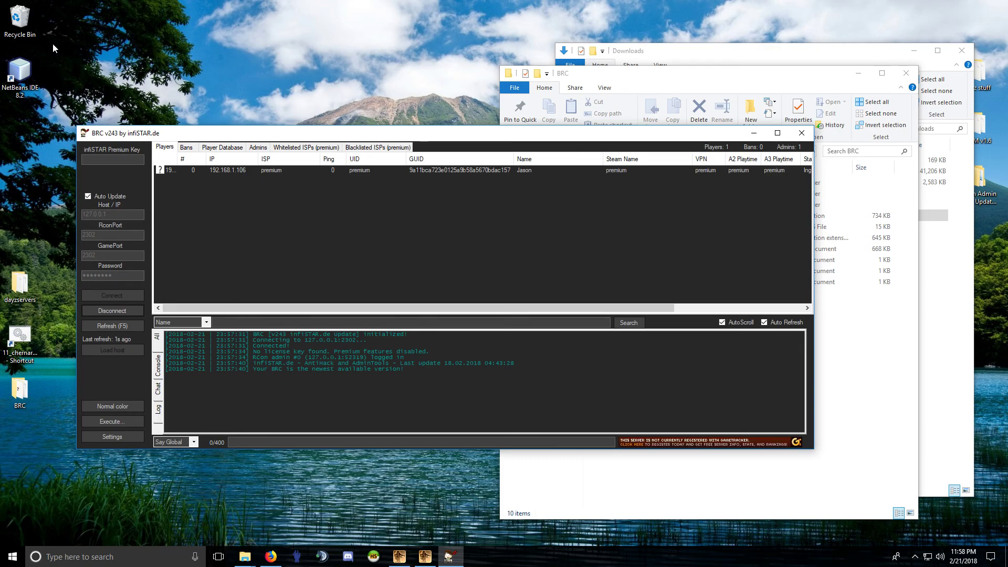
Open BEServer_active_274f.cfg from C: > DZE_Server_Config > BattlEye and check its RConPassword value
double_click(20, 284)
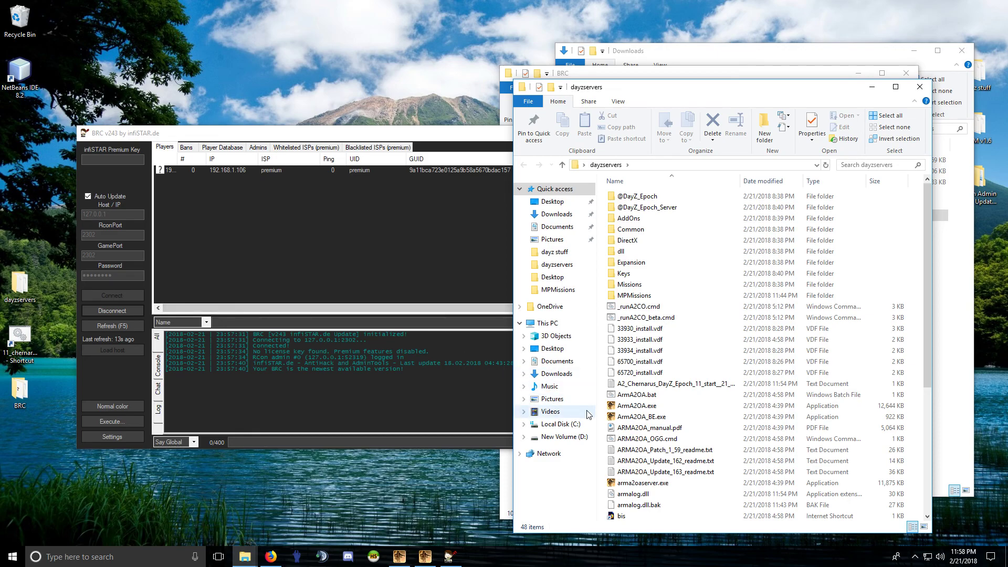
click(557, 424)
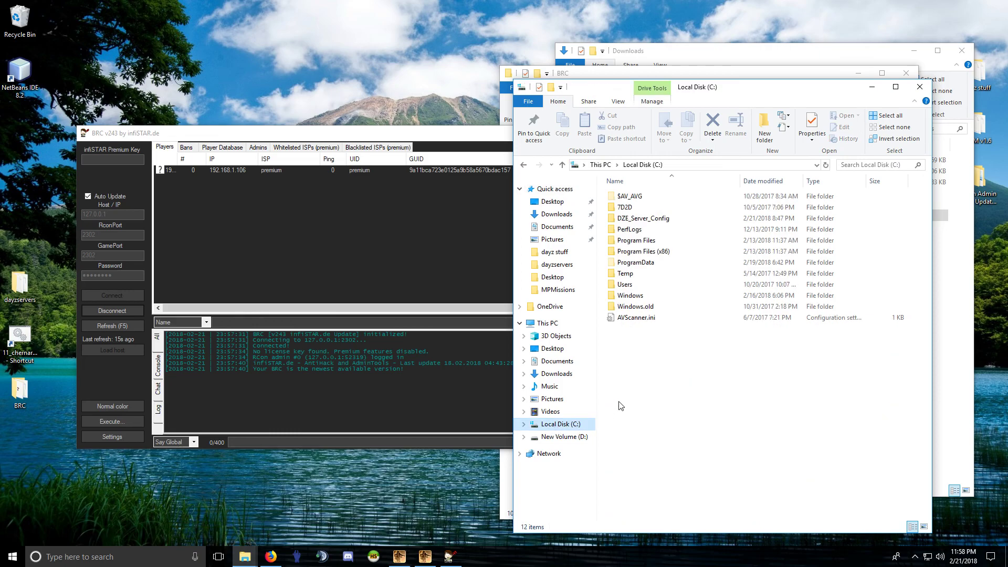
double_click(643, 219)
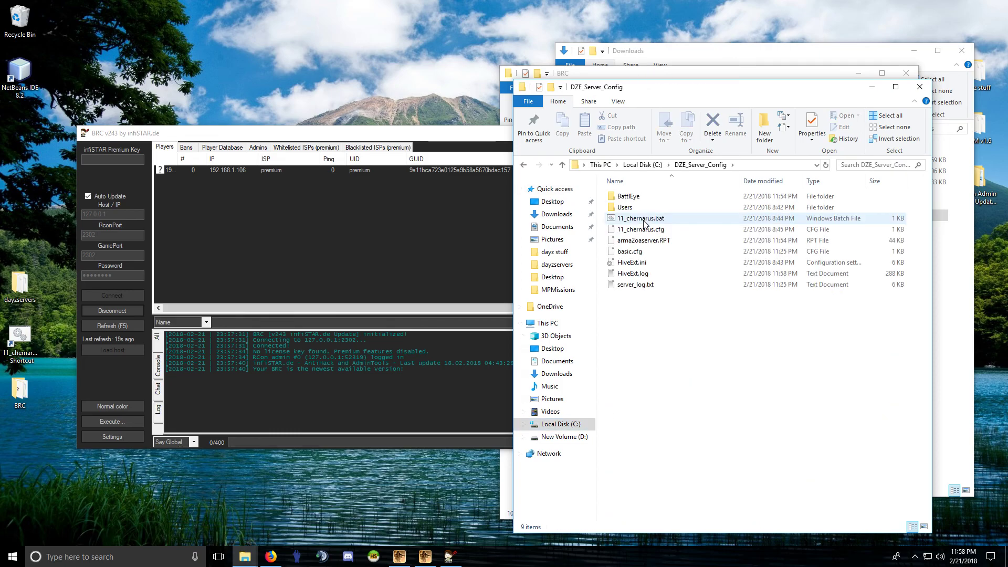
double_click(628, 197)
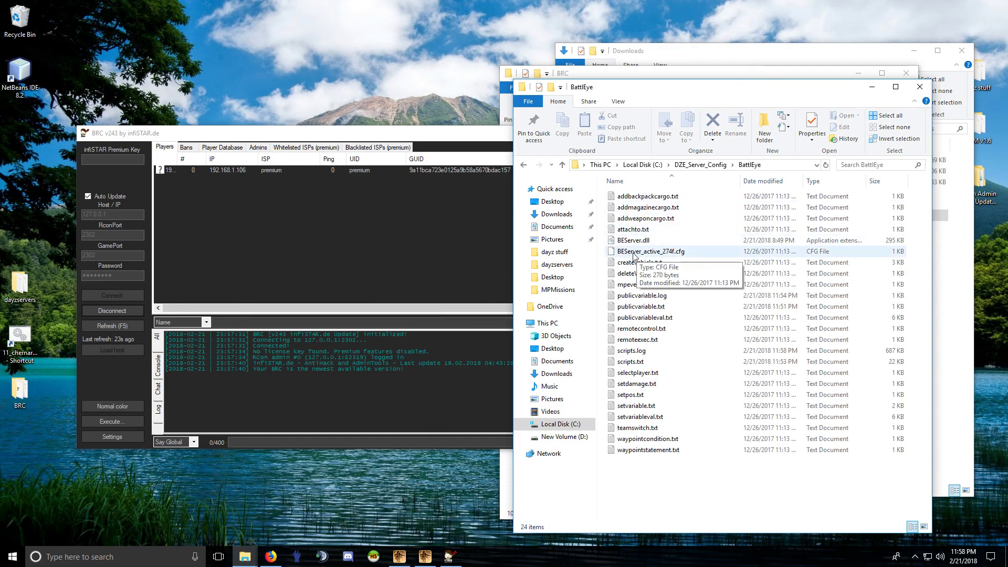
right_click(664, 257)
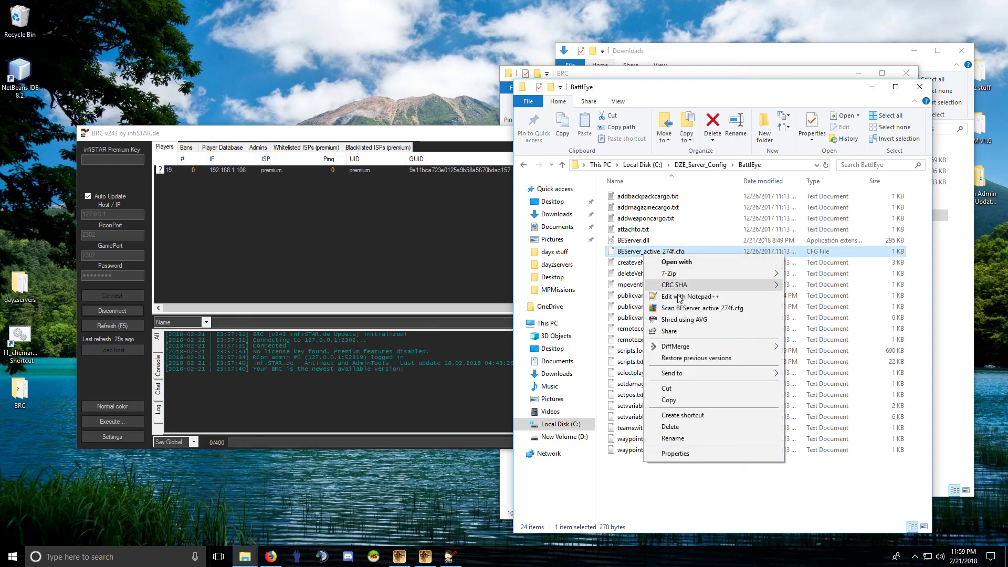
click(682, 298)
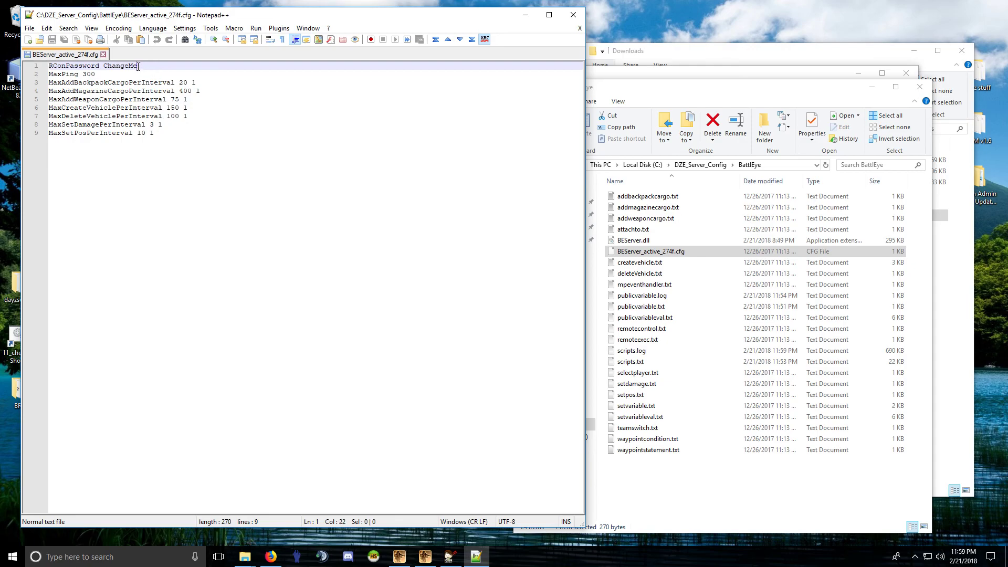
drag(137, 66, 104, 67)
click(103, 54)
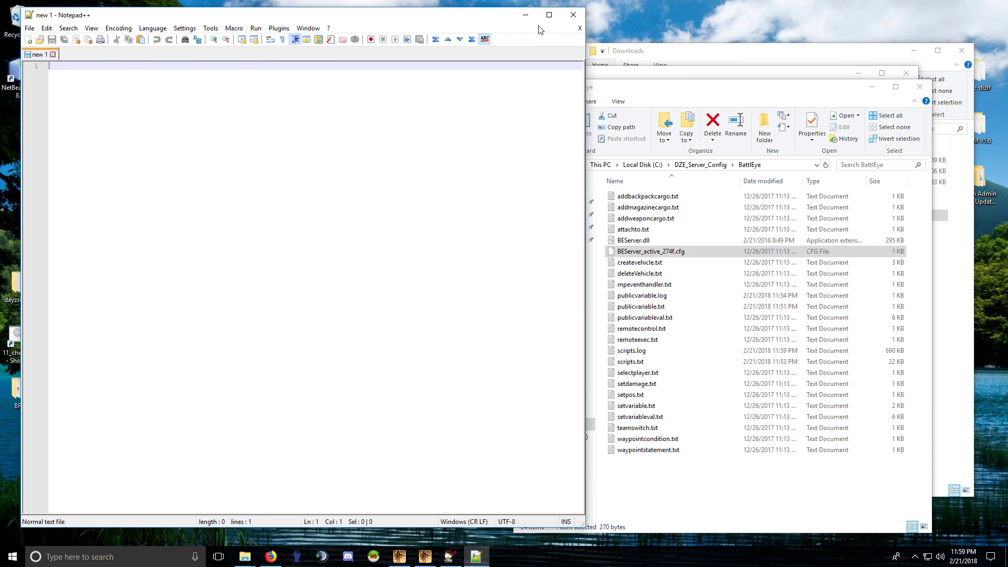
click(573, 15)
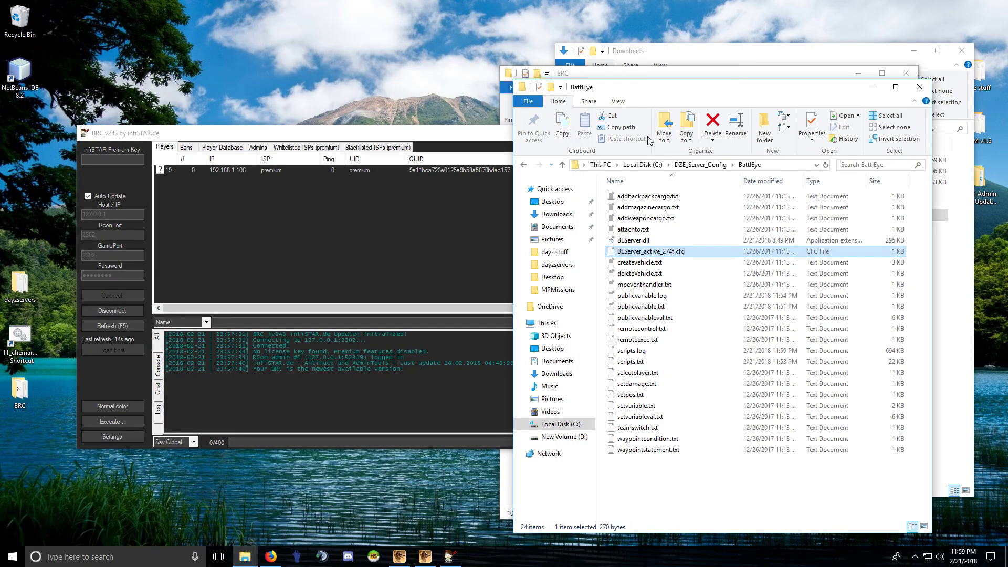
Close the BattlEye folder and send 'Hello' as a global chat message from BRC
click(919, 86)
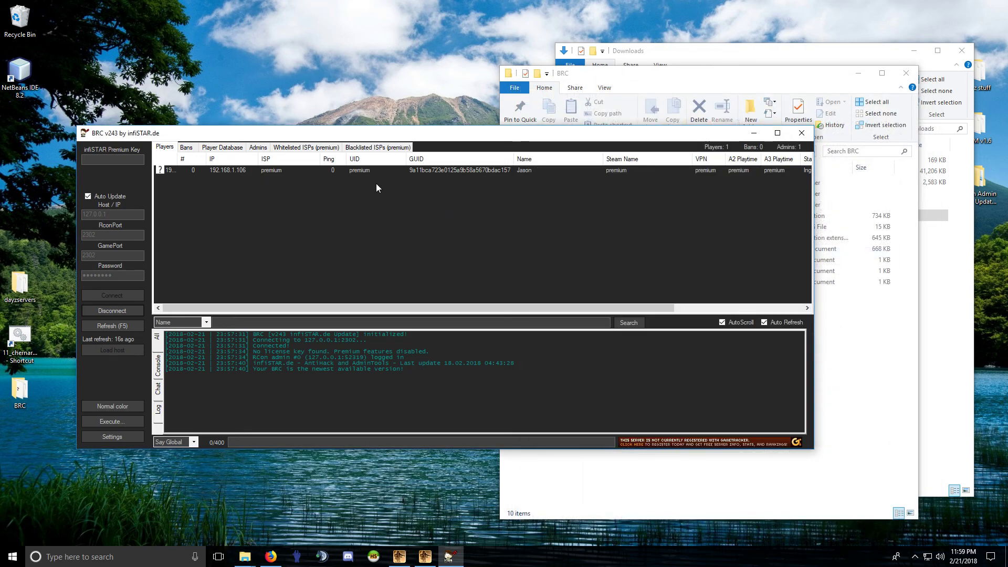
click(357, 172)
right_click(448, 174)
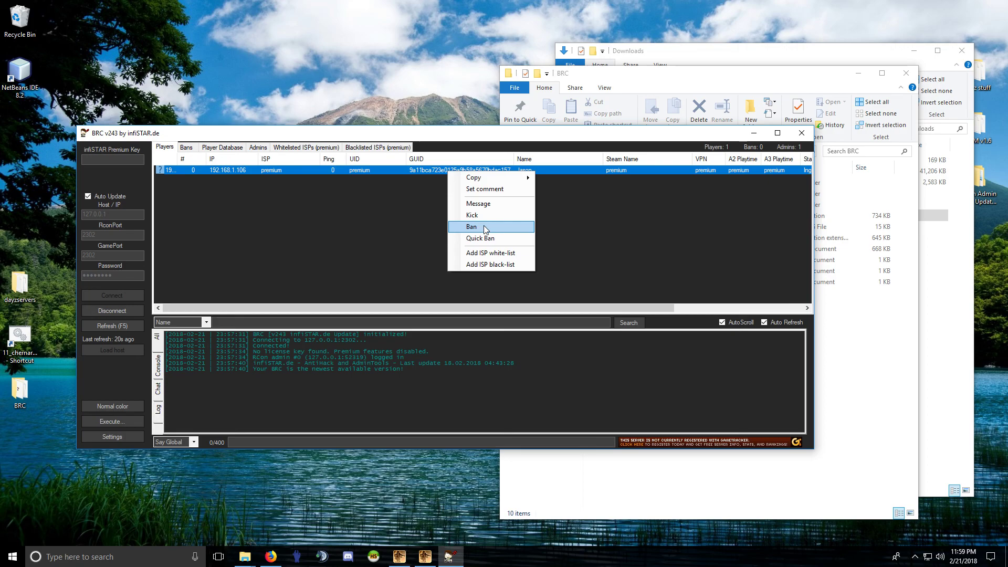
click(331, 442)
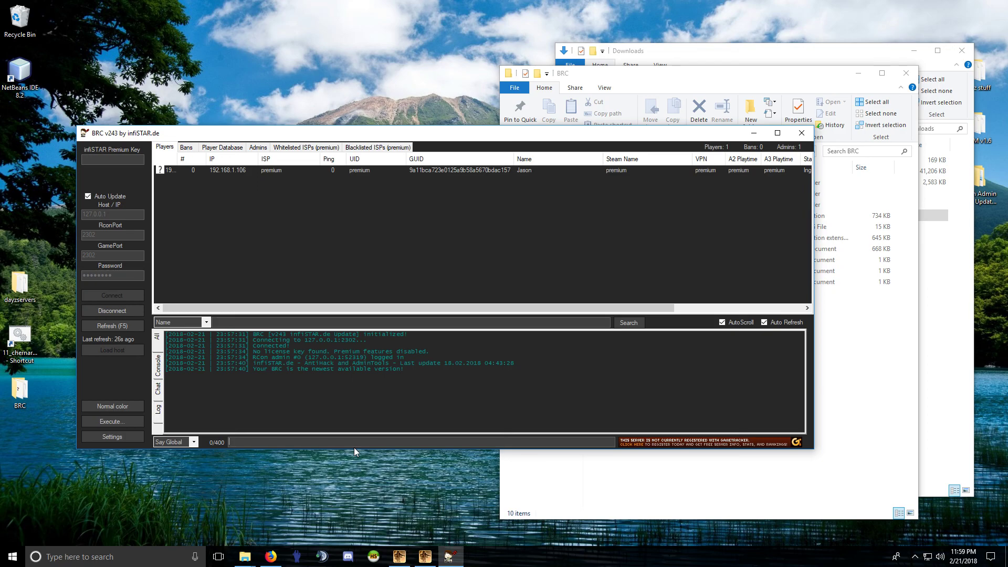
text(Hello)
Check the admin's Hello line in game chat while running the character forward, then return to BRC
click(399, 556)
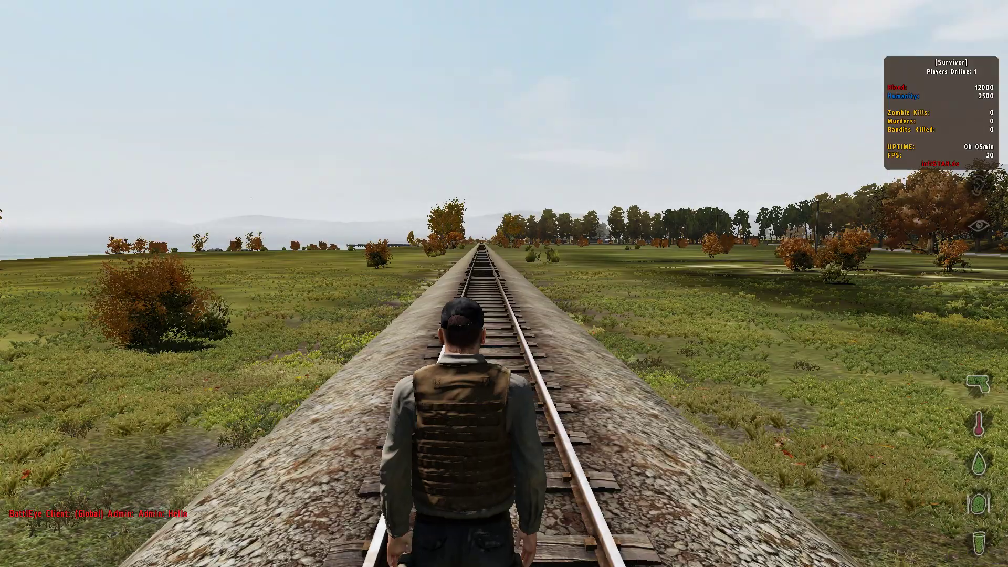
key(w)
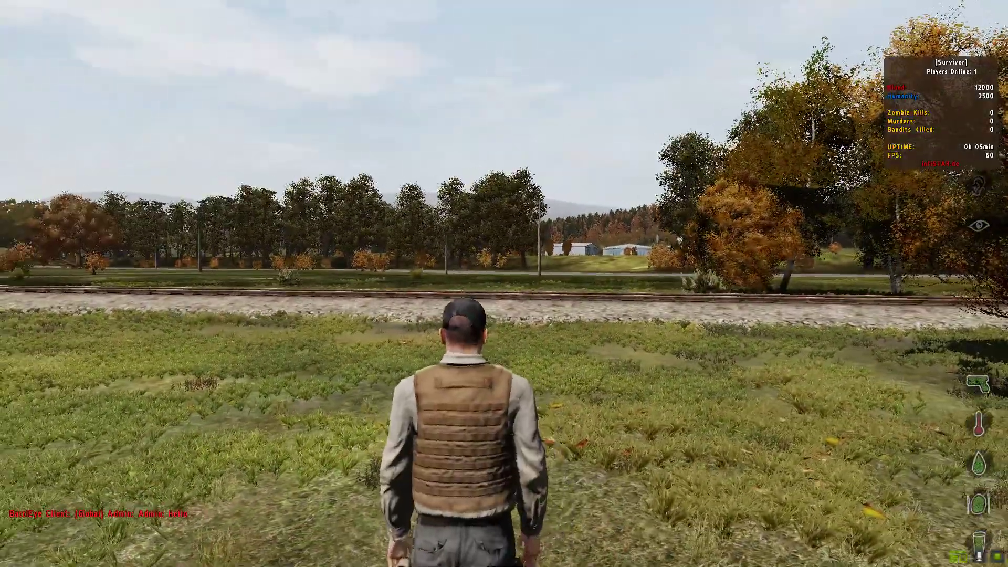
key(alt+Tab)
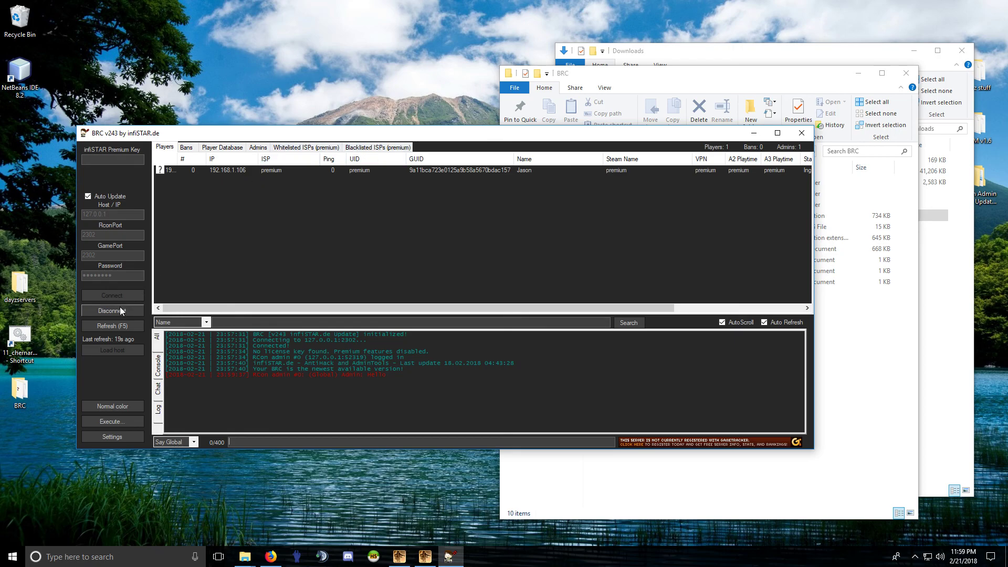
Refresh the player list and try clearing the 'Admin' chat name in BRC's local settings
click(119, 325)
click(125, 439)
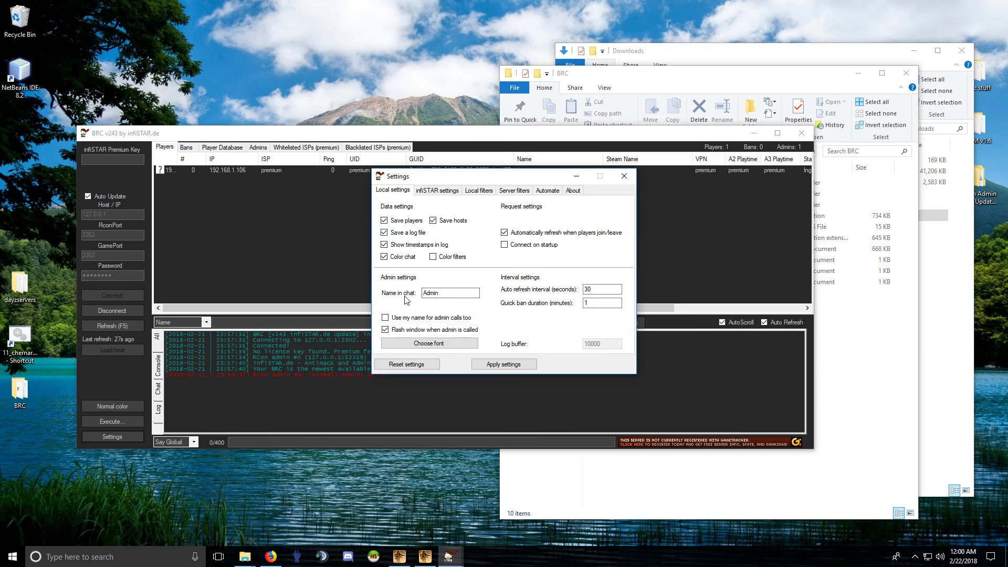
click(436, 296)
drag(437, 296, 412, 300)
key(BackSpace)
click(627, 179)
click(328, 441)
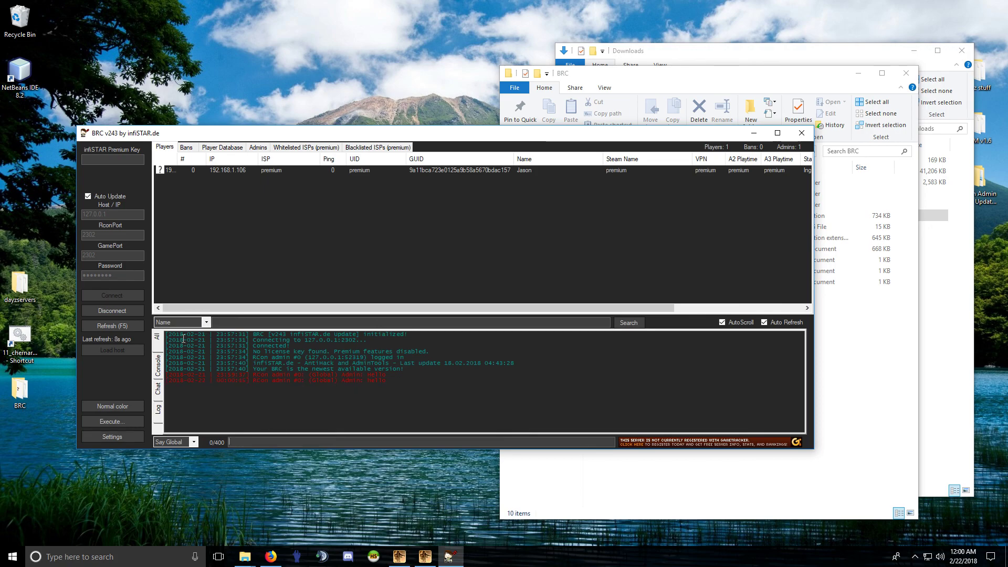
Replace the 'Admin' chat name with the player's own name and apply the settings
click(121, 438)
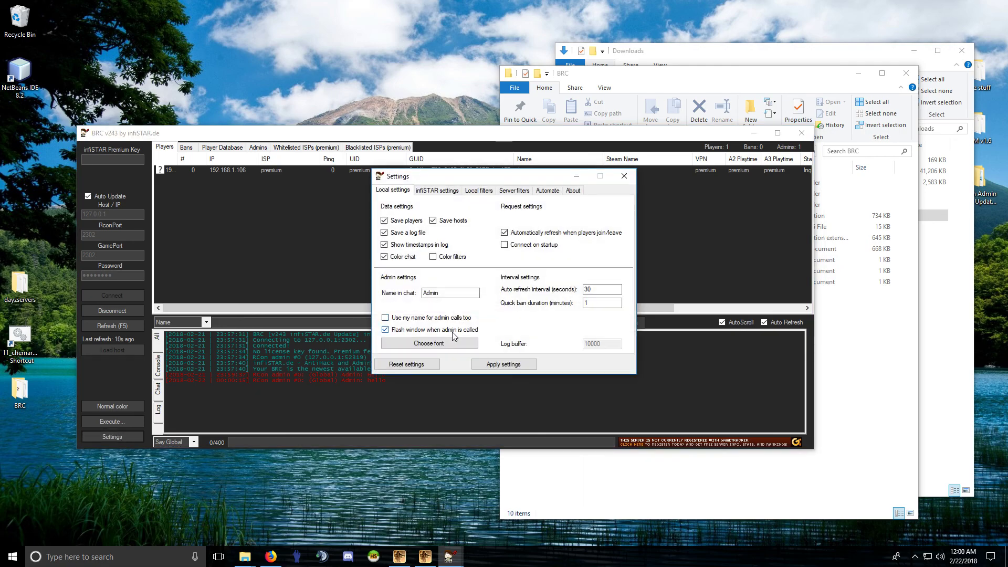
double_click(433, 293)
text(Jason)
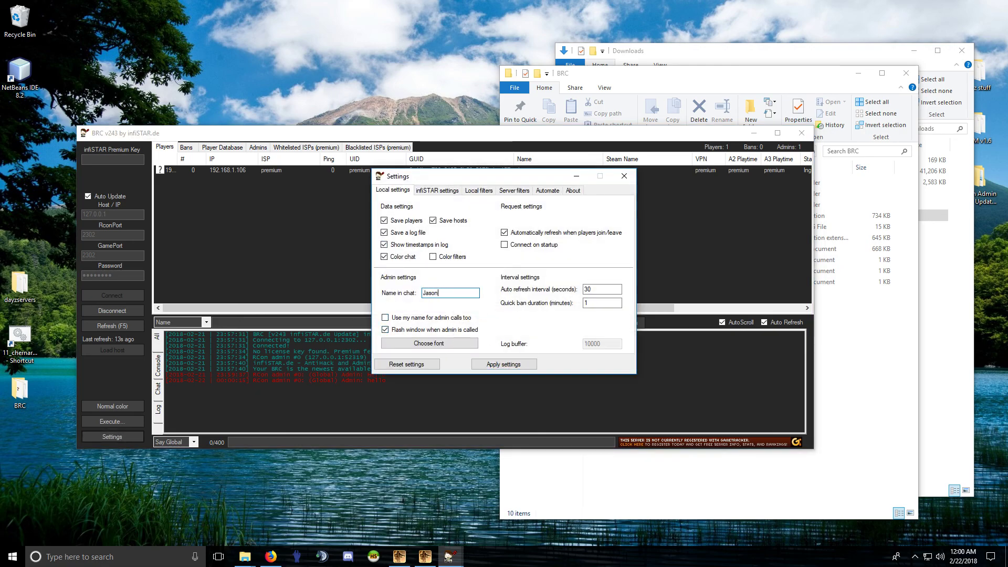
click(503, 364)
Resend the hello message under the new chat name and confirm it appears in game
click(318, 442)
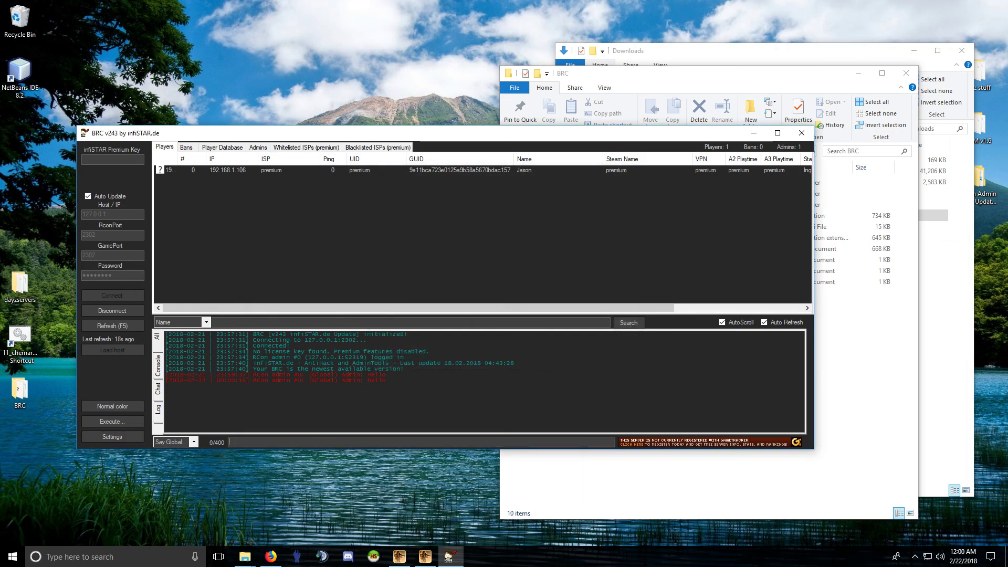
click(425, 556)
mouse_move(503, 283)
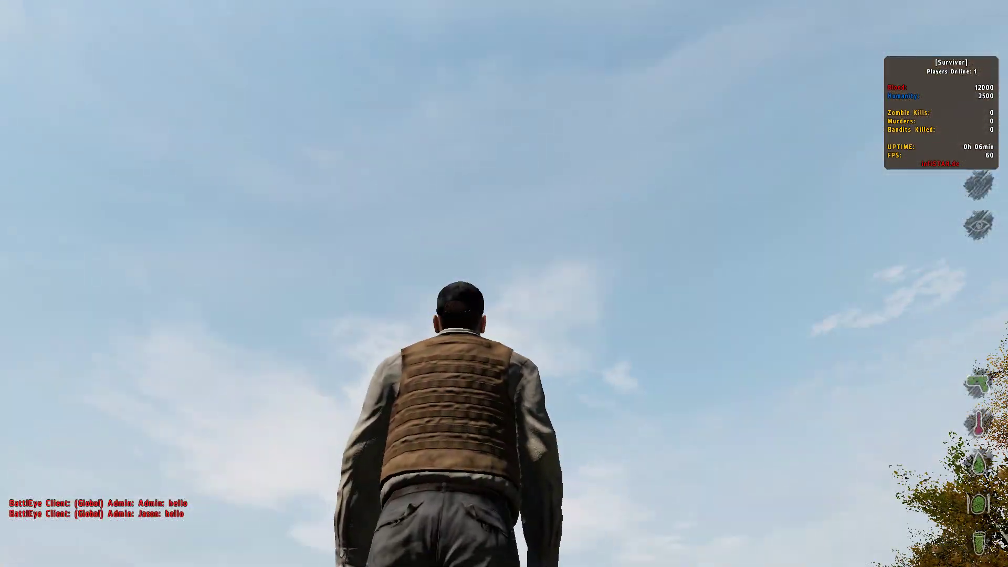
key(alt+Tab)
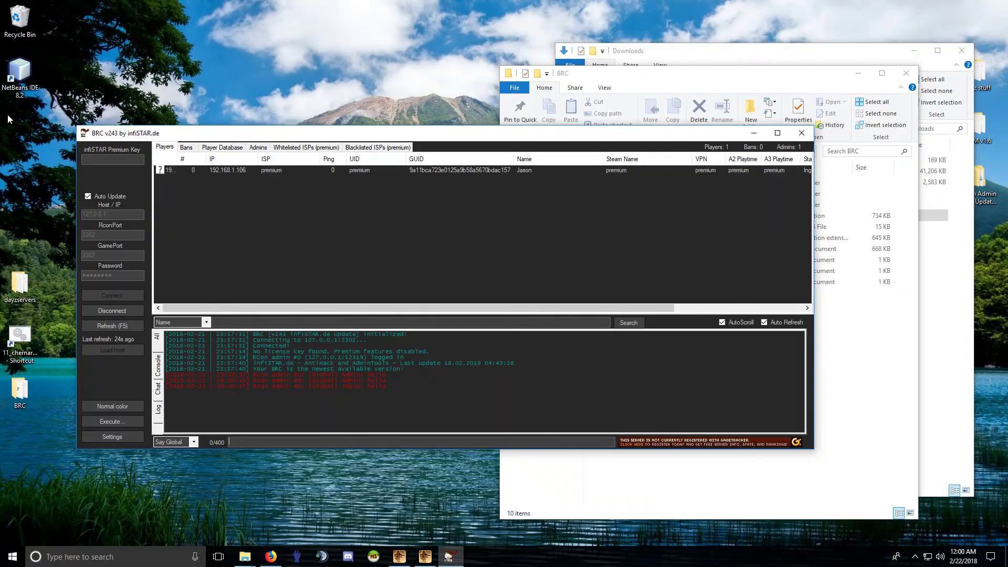
click(126, 422)
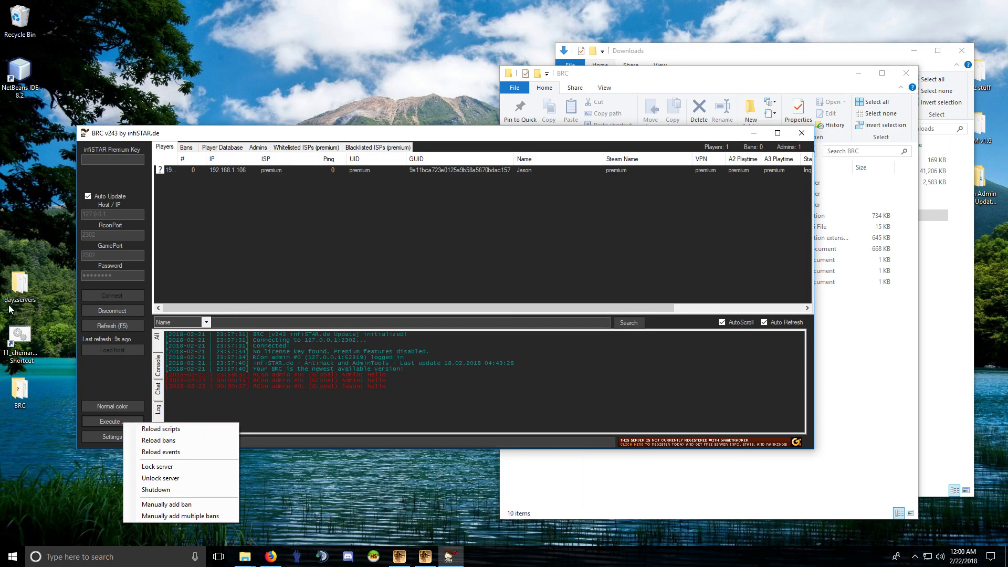
Close the dayzservers, BRC and Downloads File Explorer windows, leaving only BRC open
double_click(20, 286)
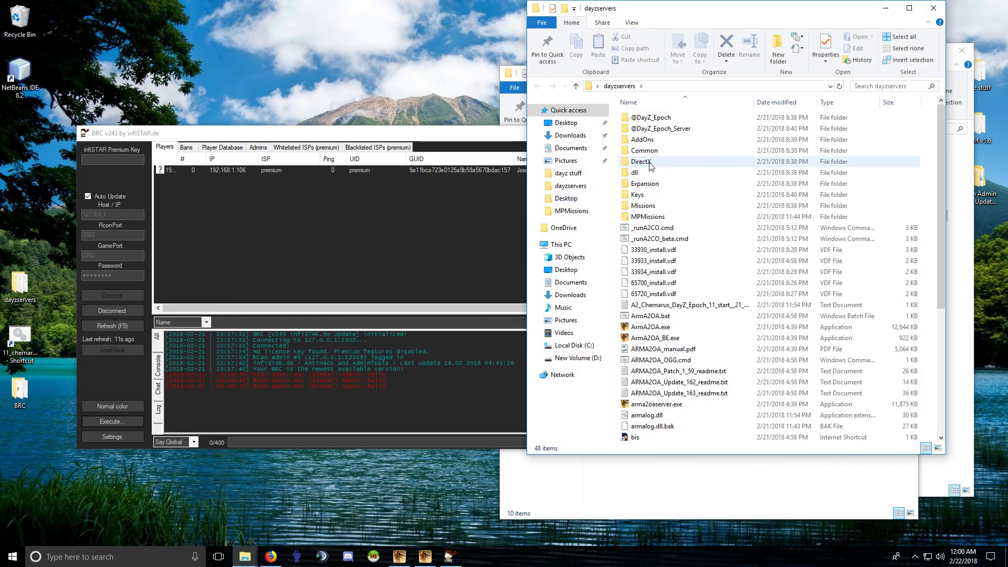
click(572, 345)
click(933, 8)
click(787, 84)
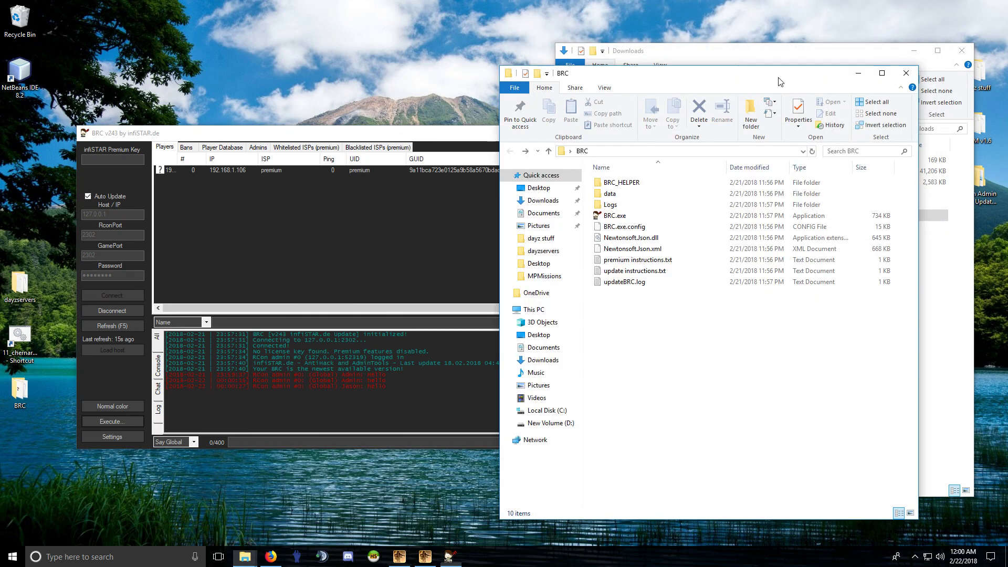
click(905, 73)
click(832, 59)
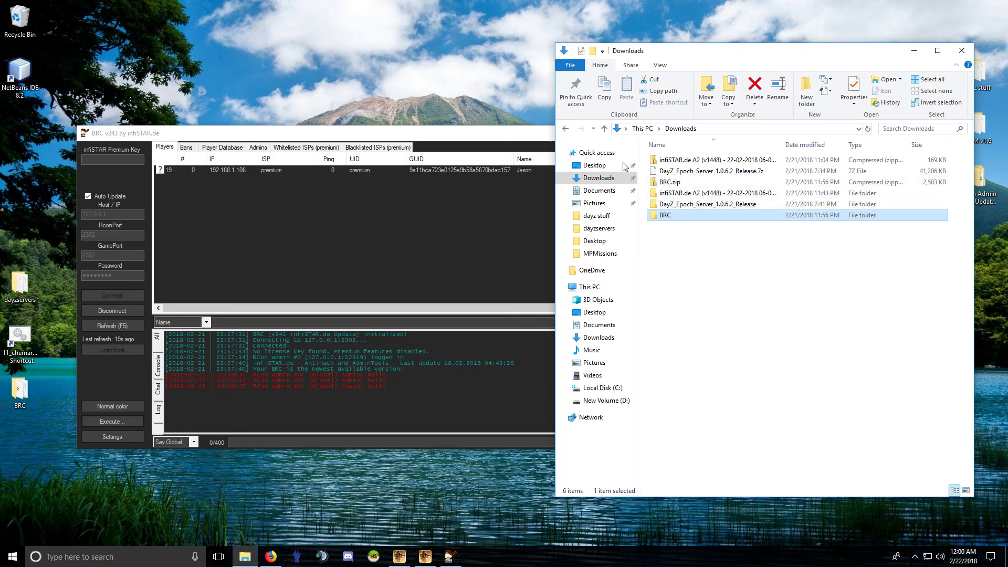
click(566, 129)
click(961, 51)
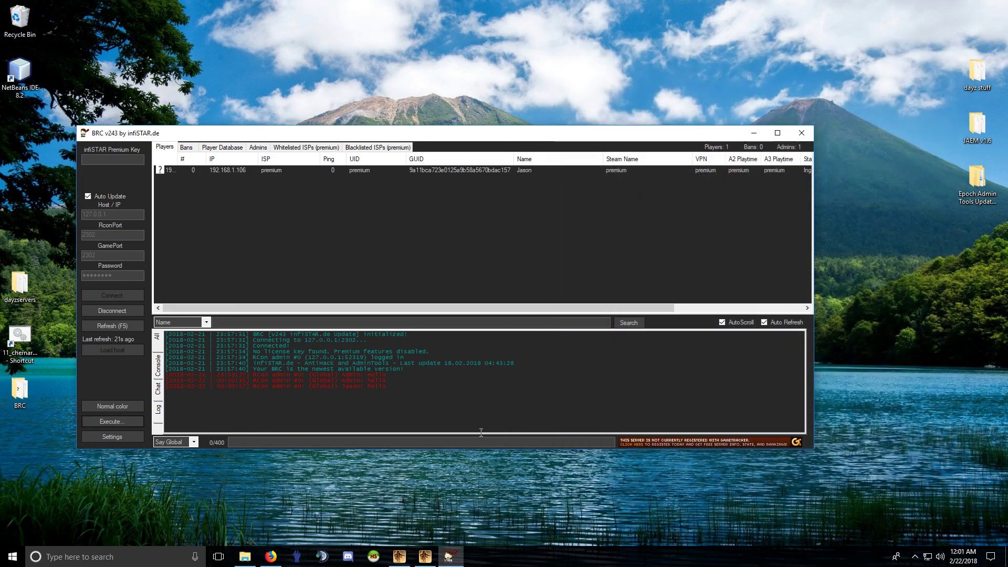
Open C:\DZE_Server_Config\BattlEye\scripts.log in Notepad++ from a new Explorer window
click(245, 556)
click(547, 410)
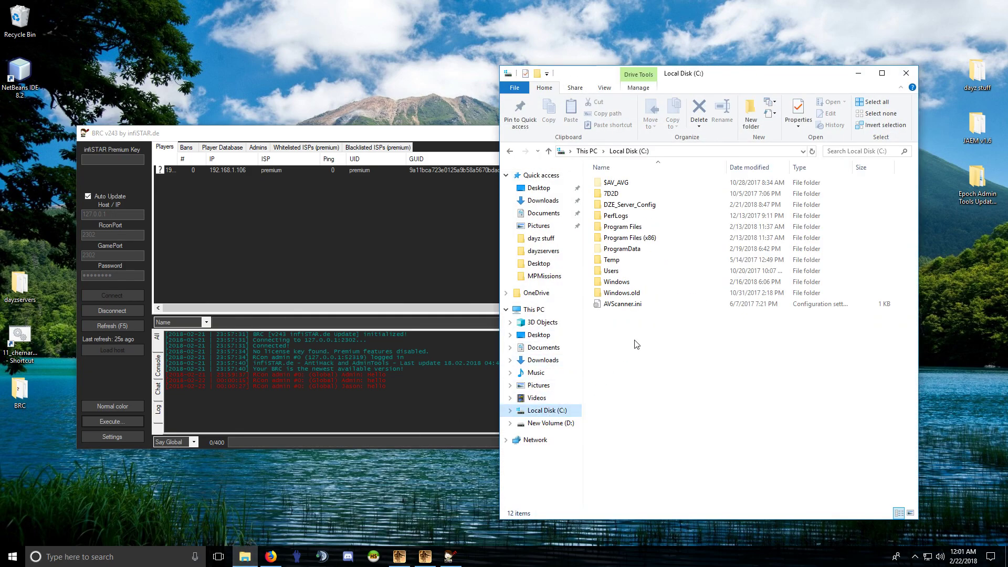
double_click(627, 205)
double_click(615, 182)
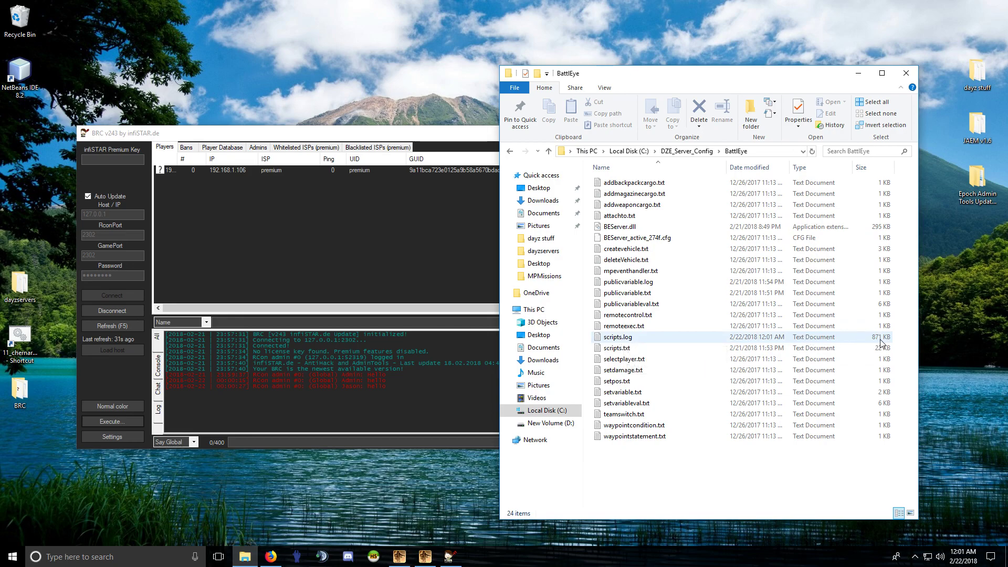
right_click(618, 338)
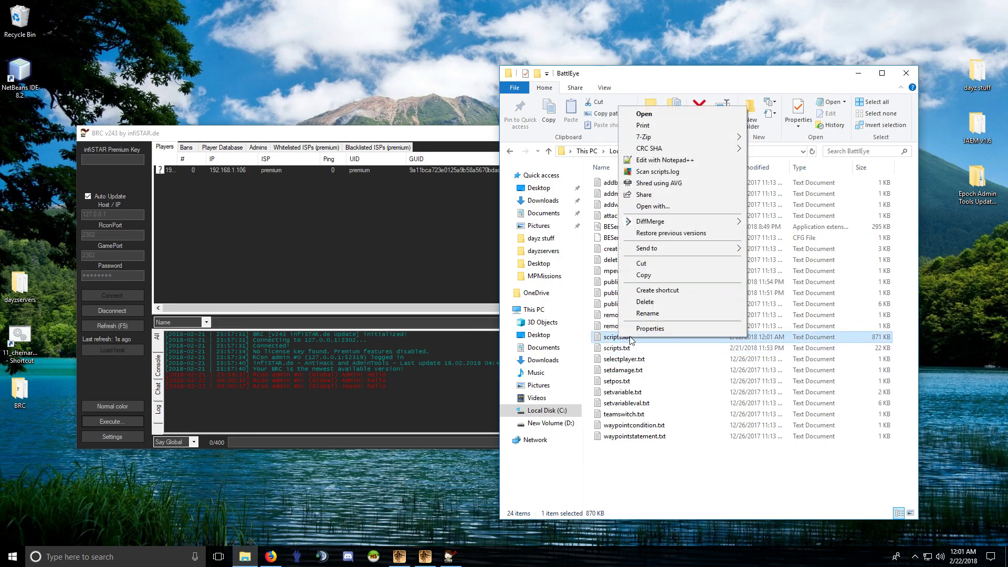
click(682, 161)
Scroll through the scripts.log kick entries, then close the file and Notepad++
scroll(522, 199, down, 15)
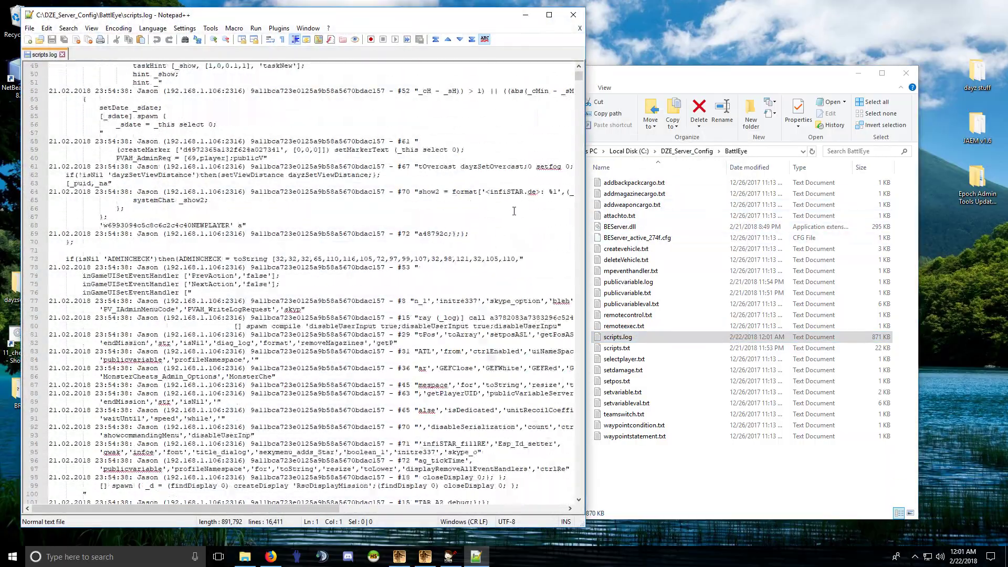
drag(579, 75, 551, 60)
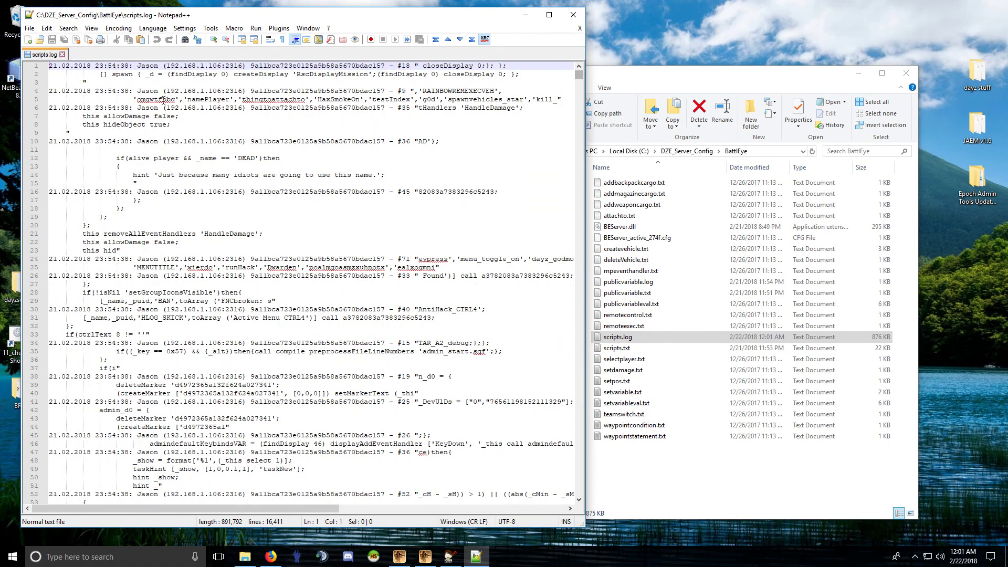
click(61, 55)
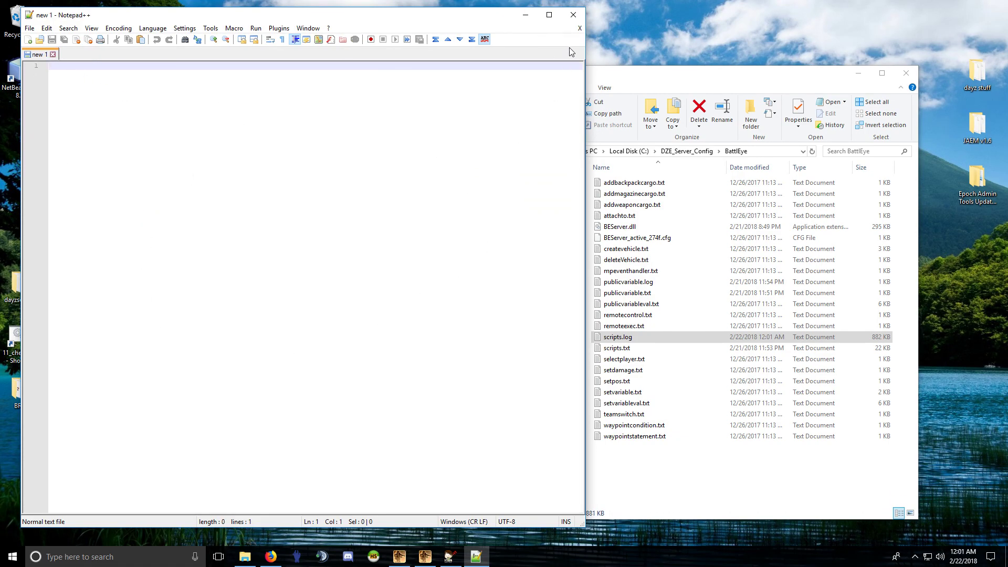
click(573, 17)
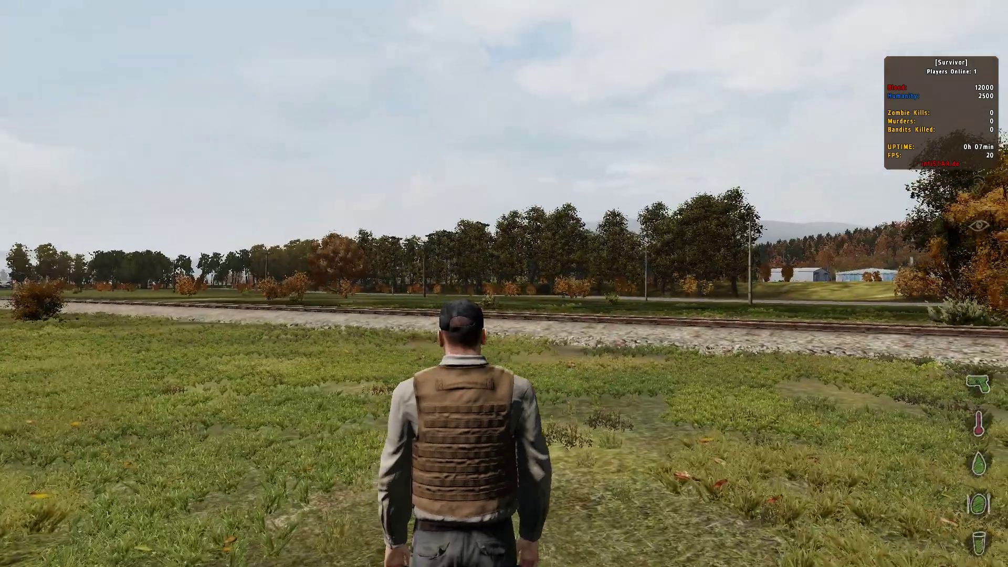
Open the infiSTAR admin menu's Spawn Buildings list and scroll down to the helipad
key(F2)
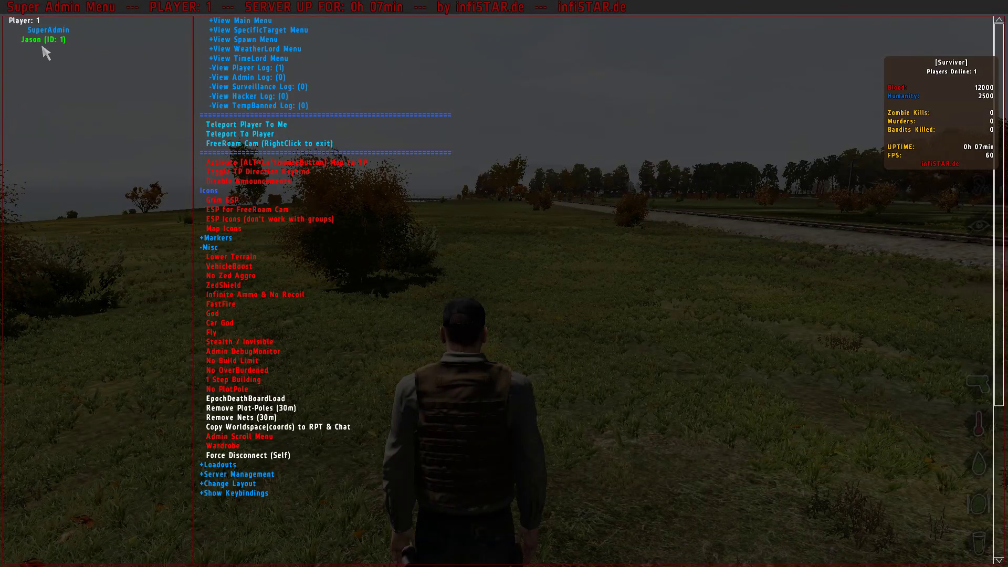
click(268, 41)
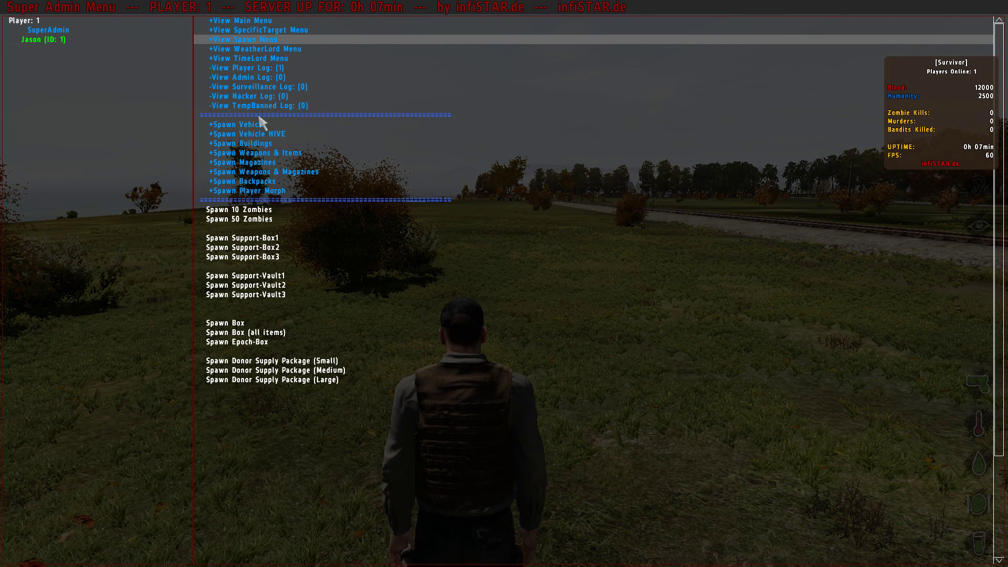
click(255, 145)
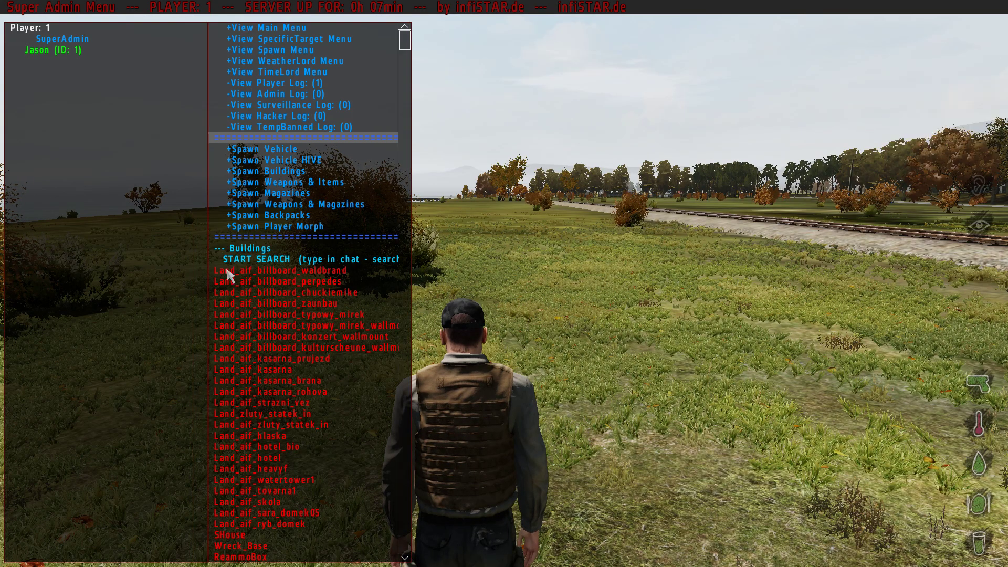
drag(405, 45, 404, 180)
scroll(378, 155, down, 2)
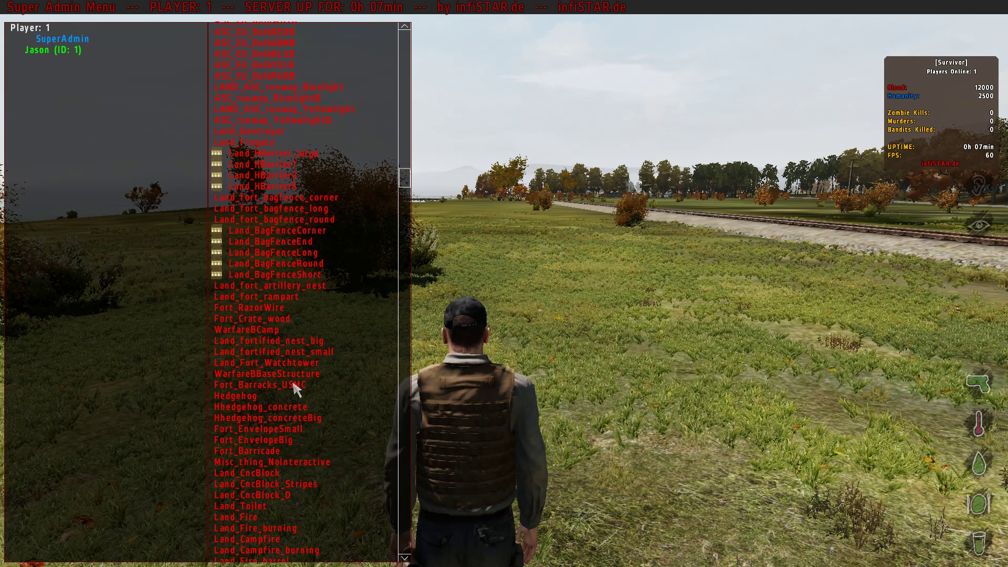
scroll(294, 389, down, 3)
scroll(243, 357, down, 9)
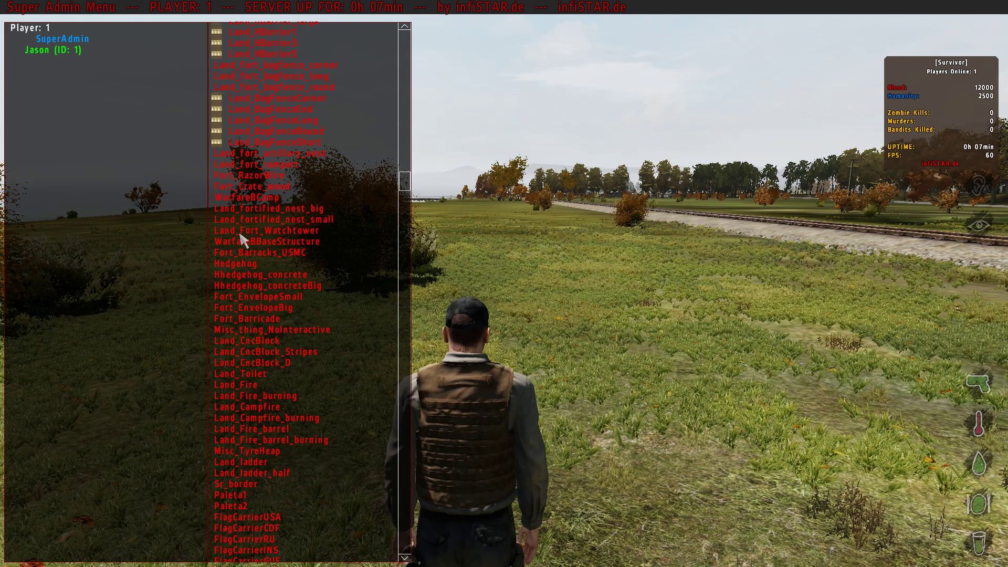
scroll(263, 370, down, 7)
scroll(263, 373, down, 8)
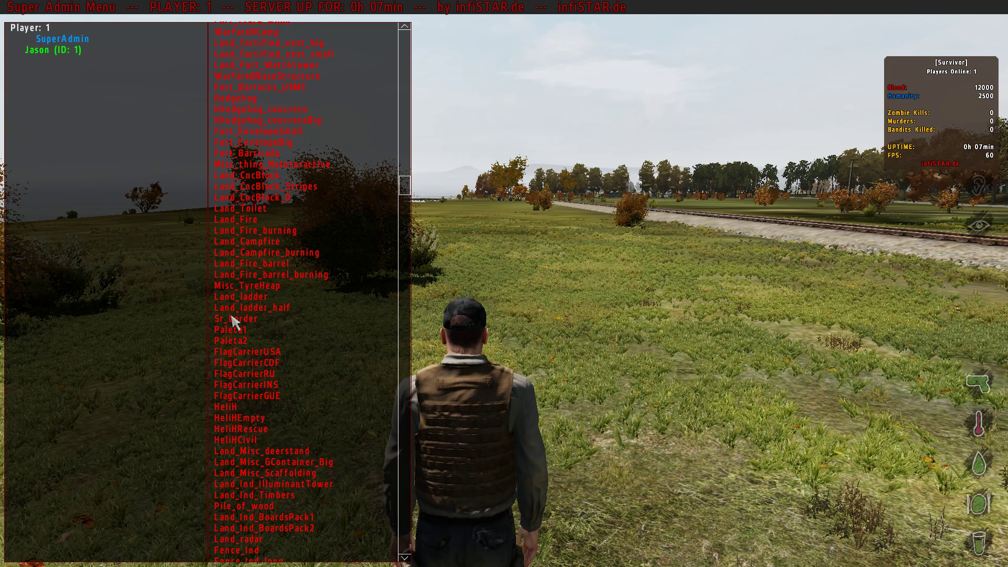
scroll(231, 313, down, 5)
scroll(230, 313, down, 8)
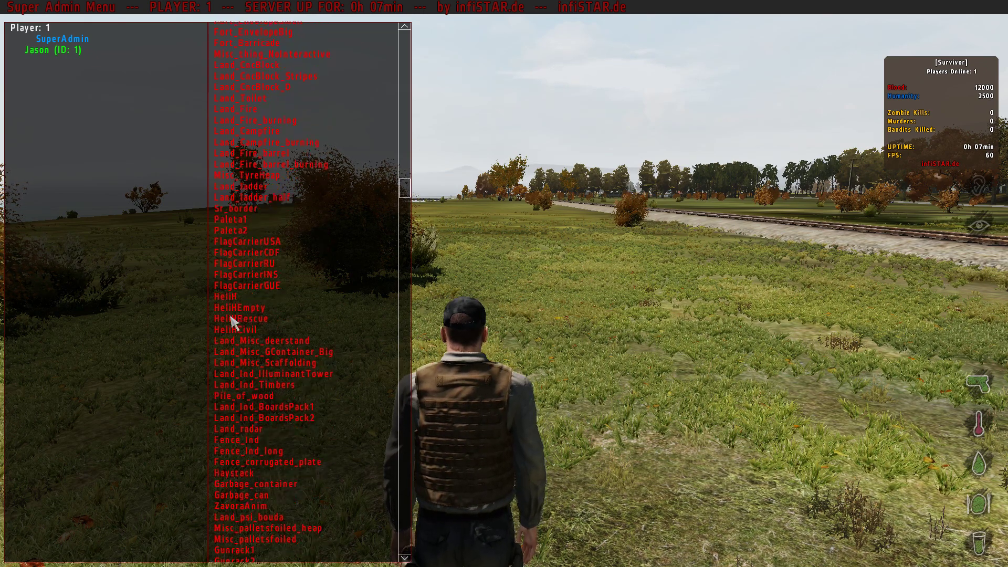
Spawn the HeliH helipad, dismiss the CreateVehicle Restriction #0 kick, and return to the desktop
double_click(230, 269)
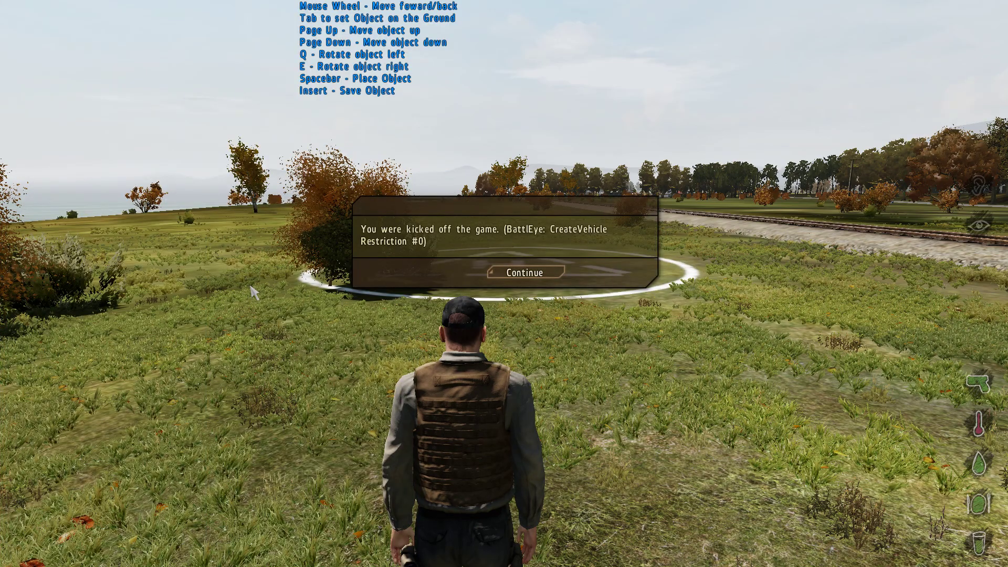
click(525, 272)
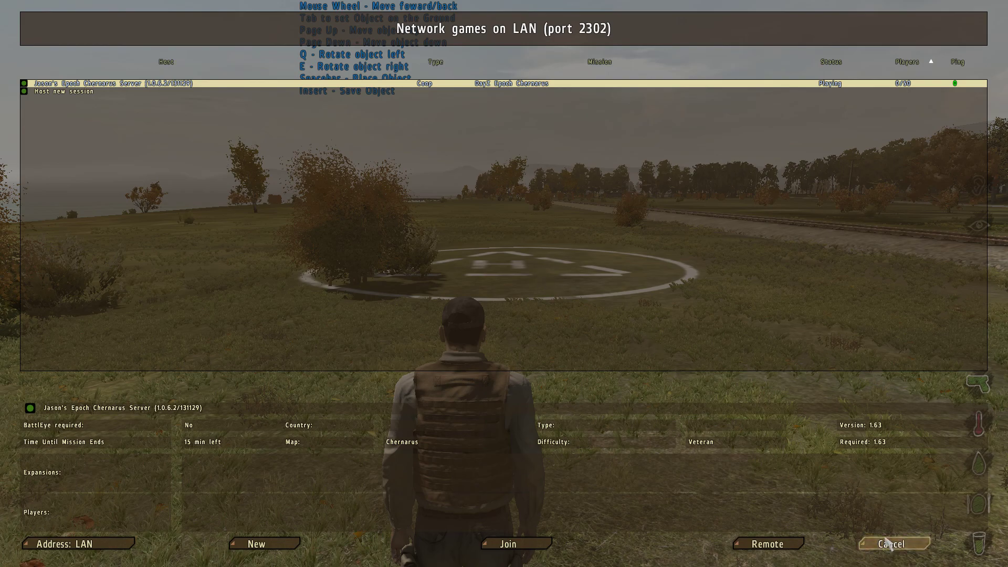
key(alt+Tab)
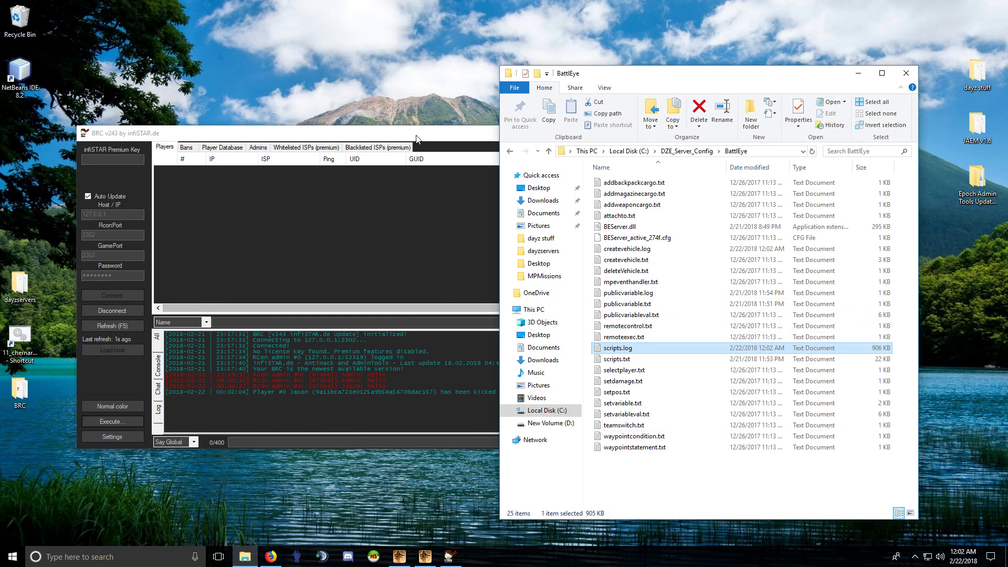
Read the CreateVehicle Restriction #0 kick in BRC's log, close BRC, and show the salivals forum thread
click(459, 313)
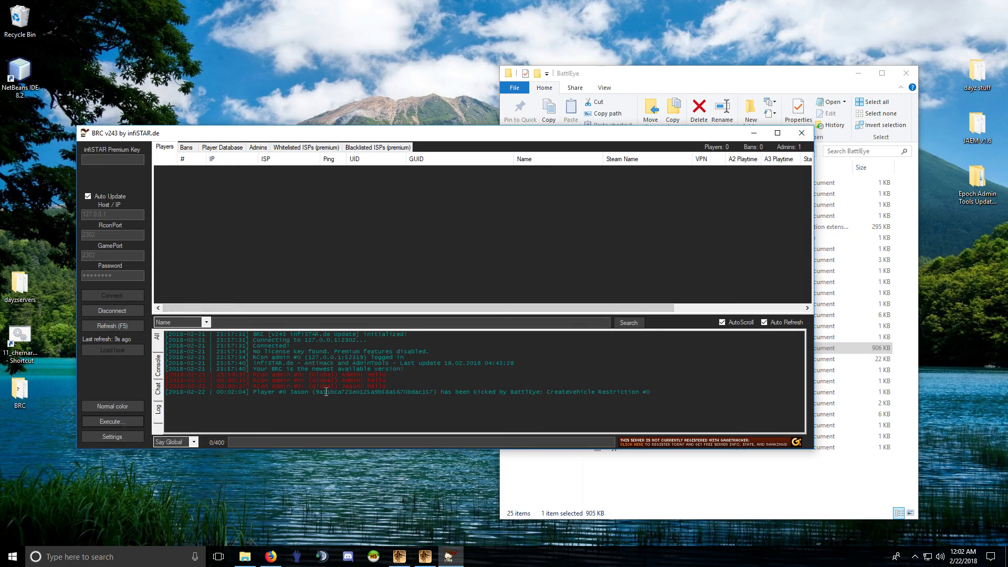
click(801, 133)
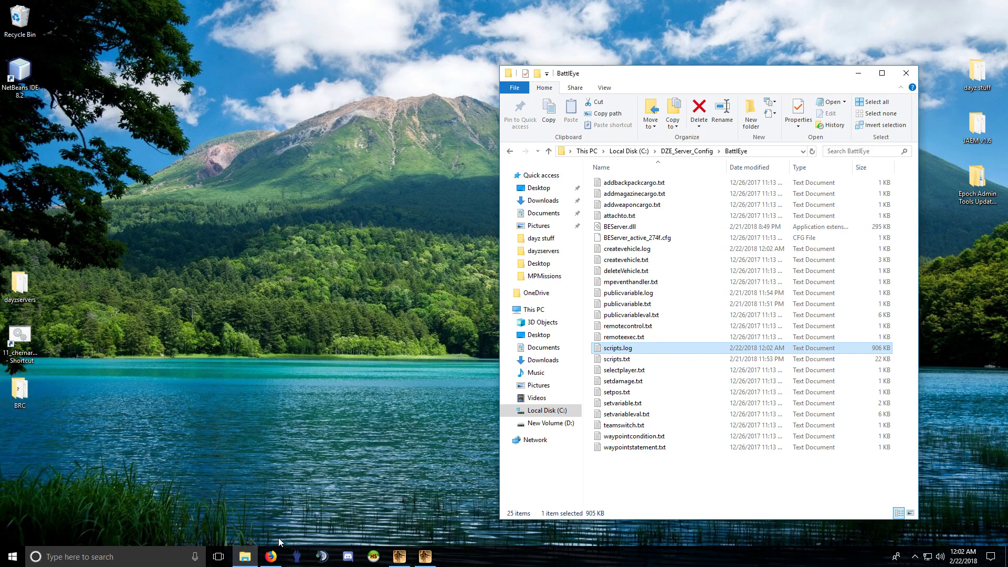
click(270, 556)
click(199, 21)
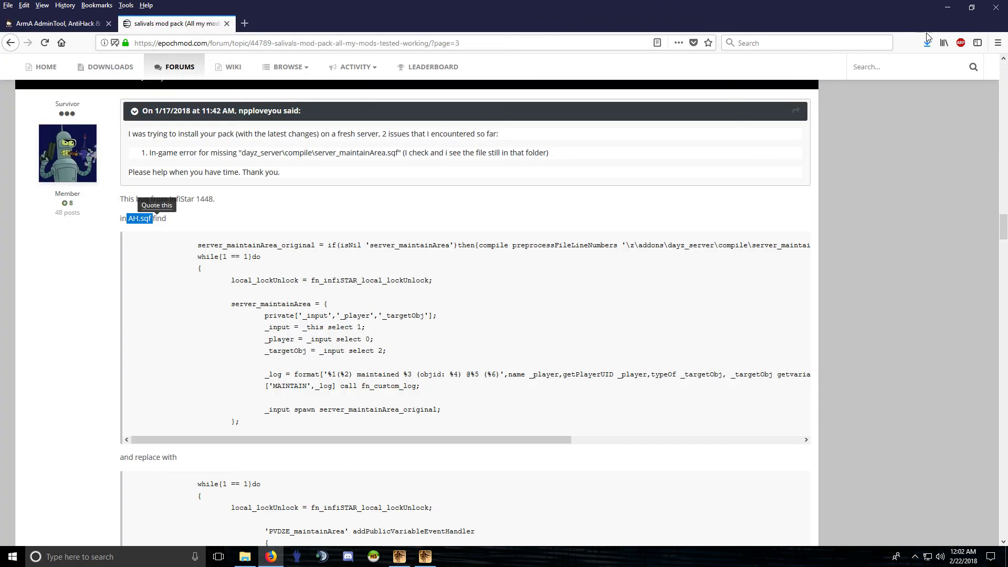
Minimize Firefox to reveal the BattlEye folder with scripts.log at 906 KB
click(947, 7)
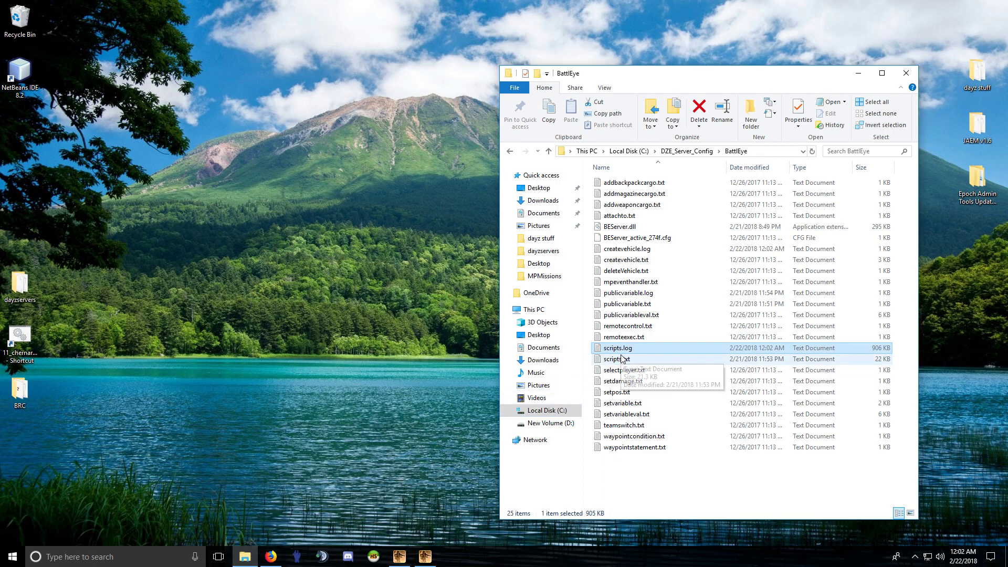
Open createvehicle.log in Notepad++ and read its HeliH kick entry
right_click(630, 249)
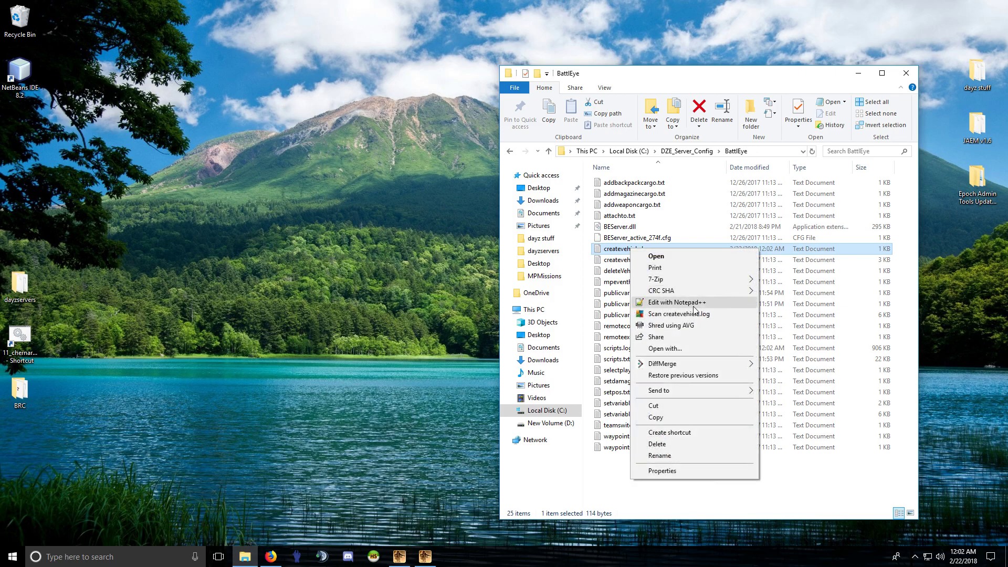
click(690, 306)
drag(376, 67, 477, 66)
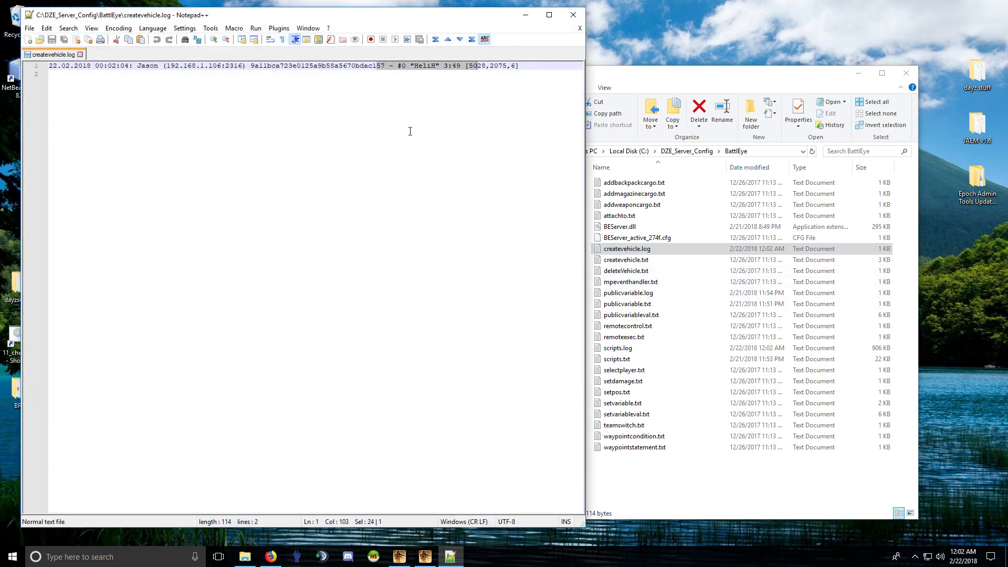
click(722, 85)
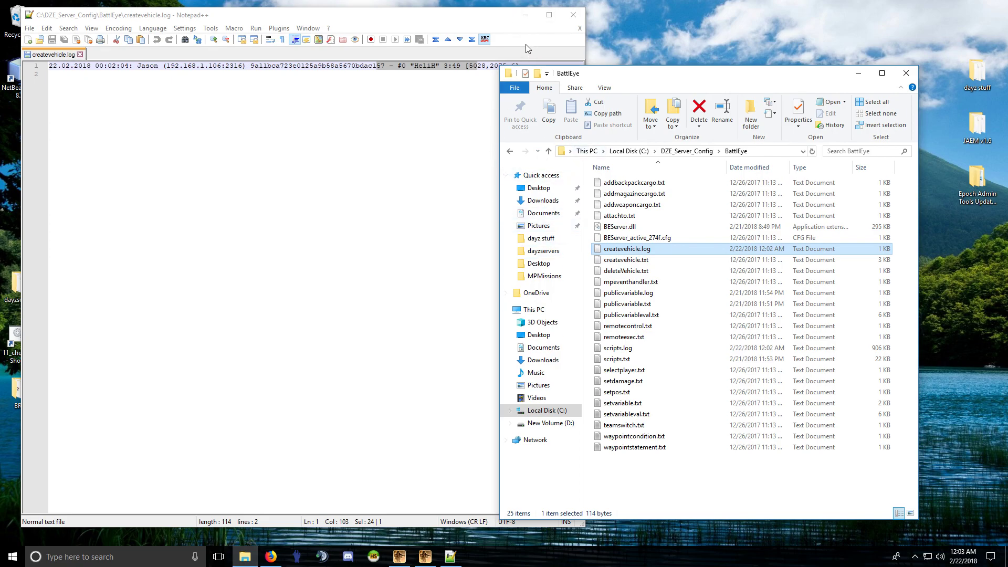
Open createvehicle.txt in Notepad++, read the line 2 filter rule, then close the file
right_click(623, 261)
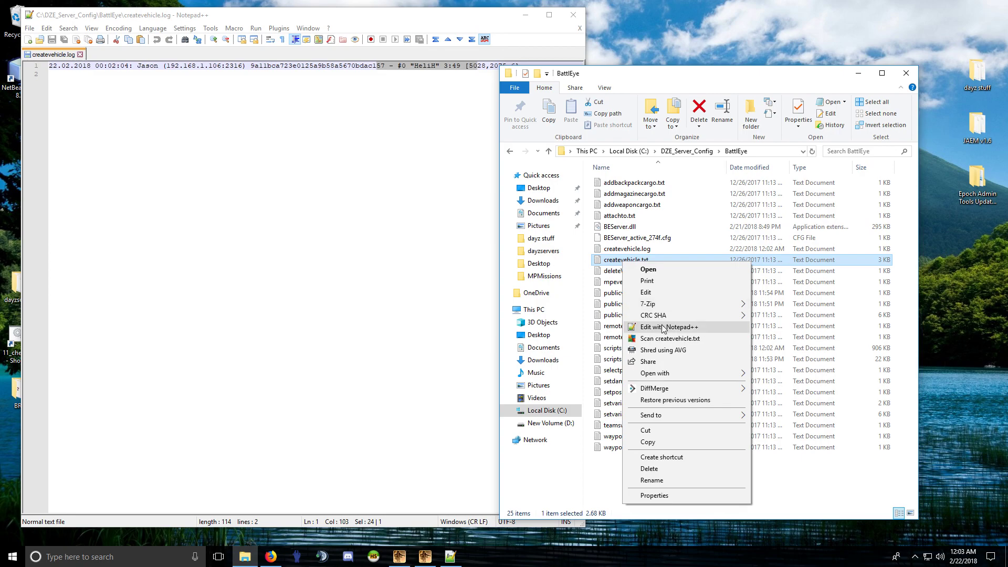
click(664, 327)
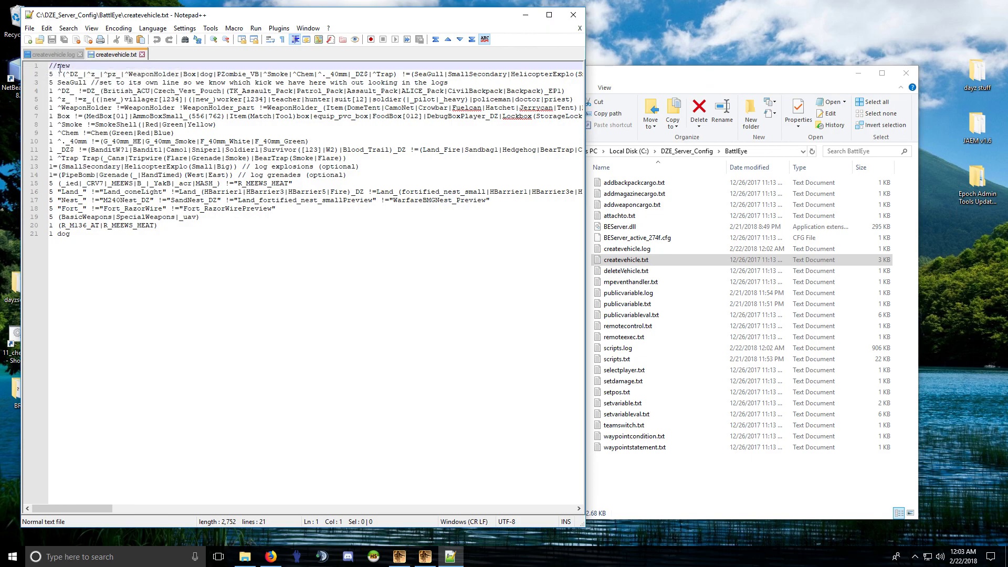
drag(51, 74, 211, 74)
click(456, 74)
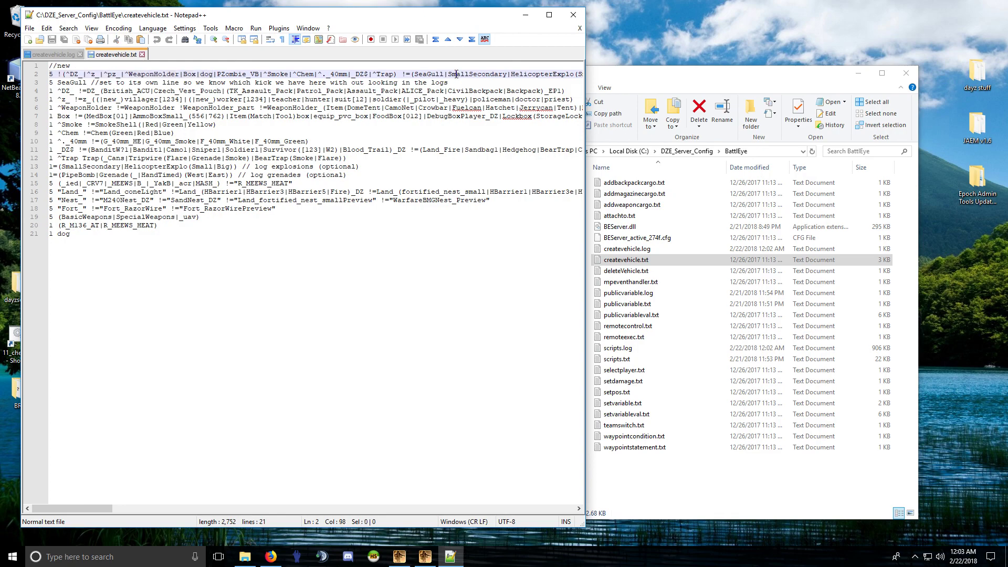
key(End)
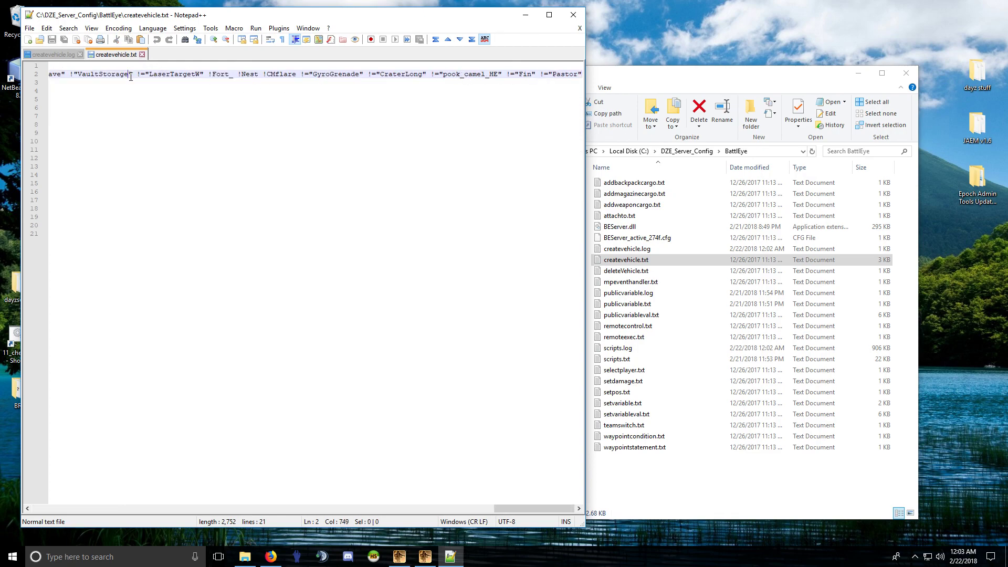
key(Home)
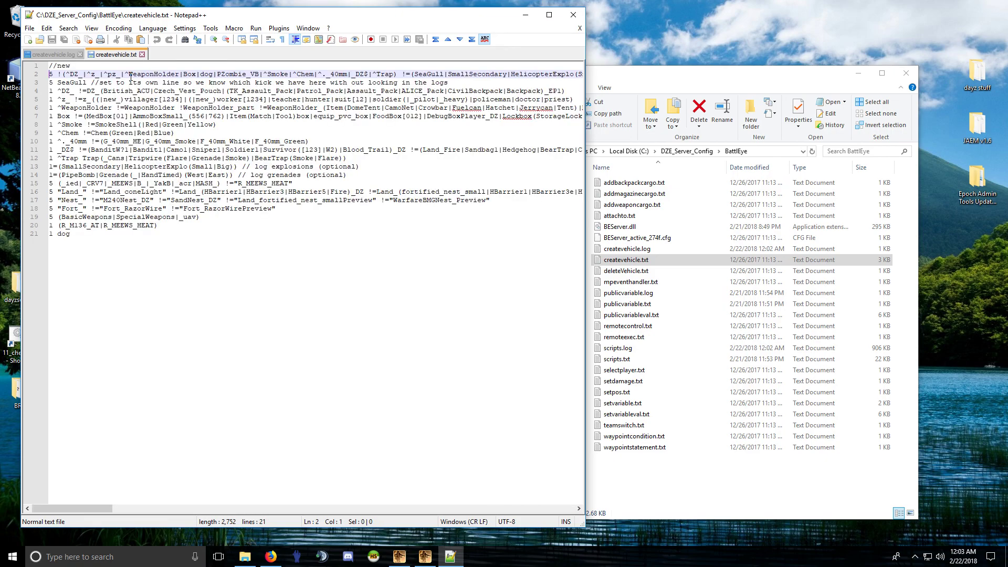
key(Right)
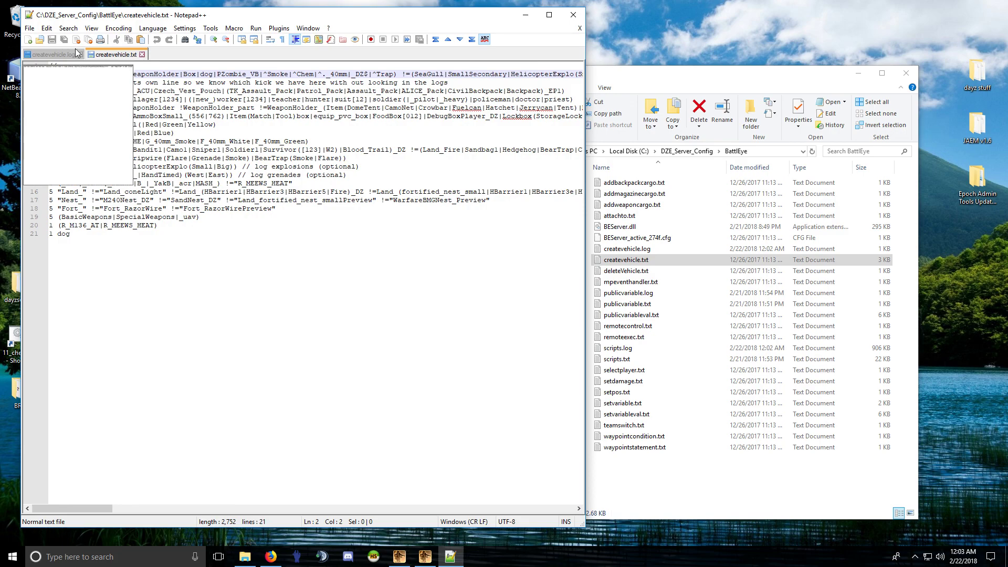
click(142, 54)
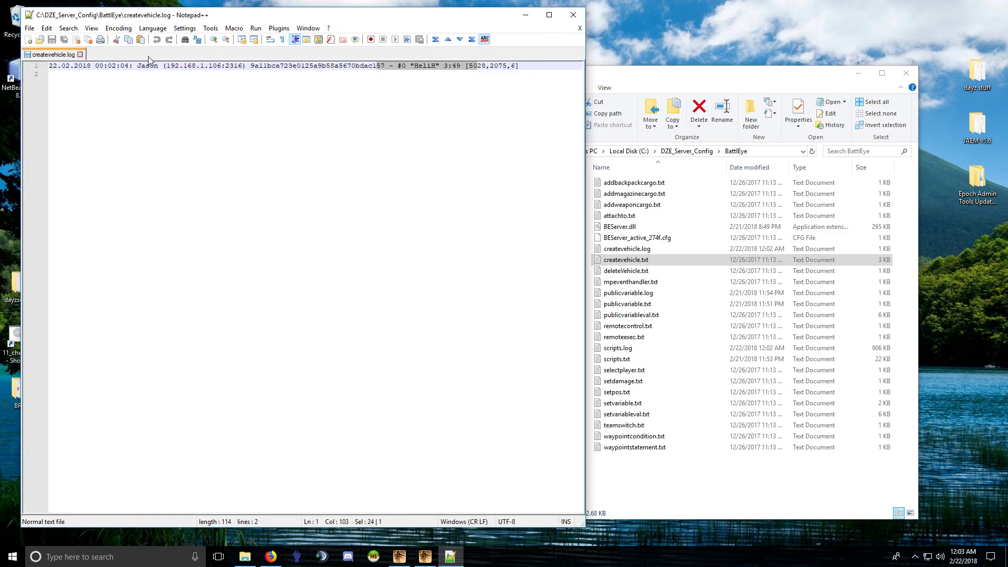
Close Notepad++ and the BattlEye folder window, then select the BRC desktop icon
click(573, 15)
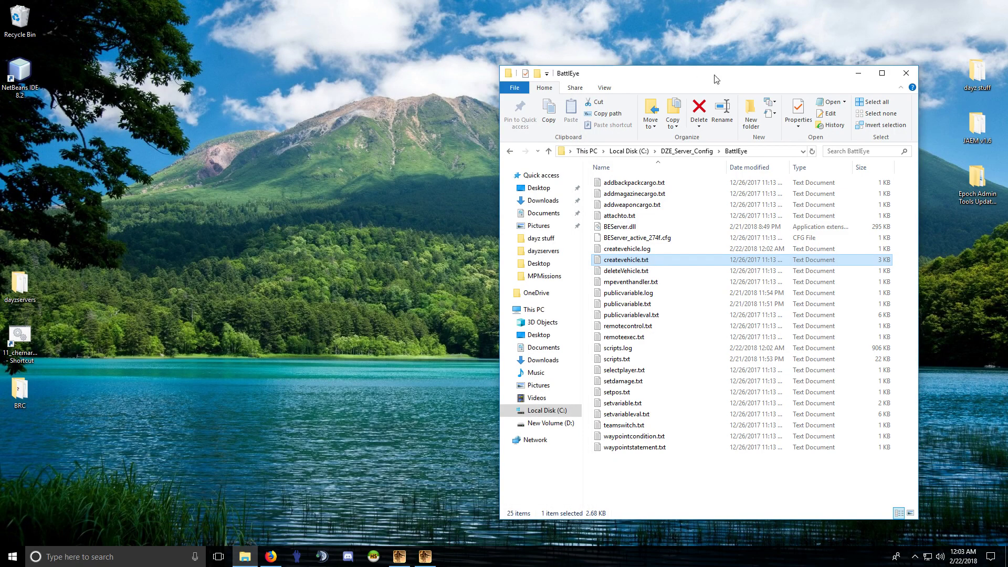
click(906, 73)
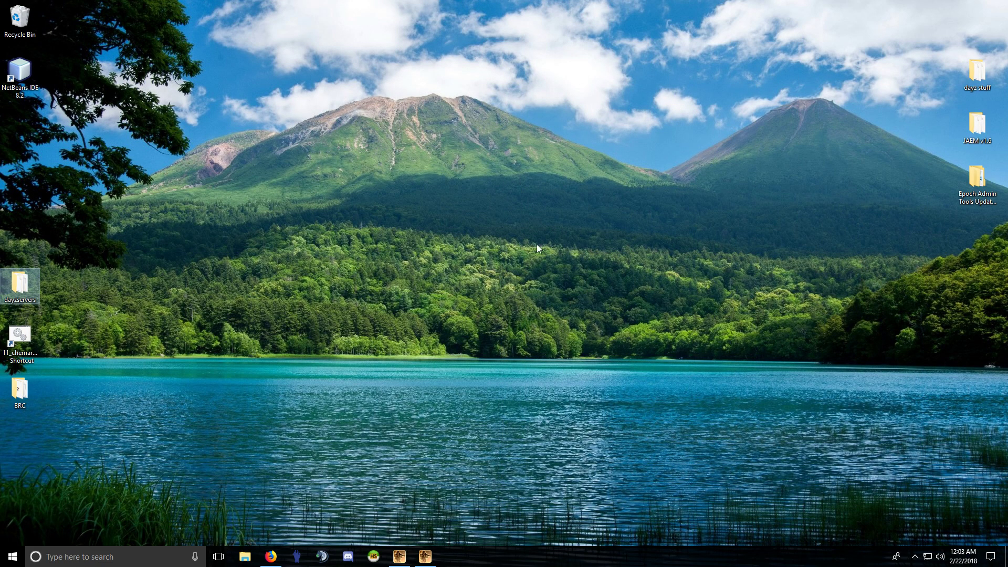
click(27, 395)
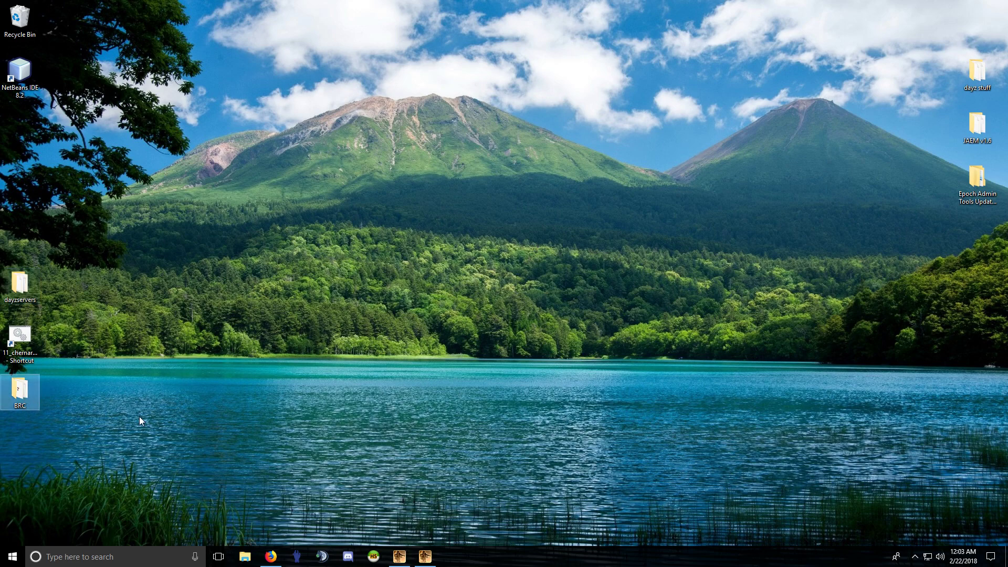